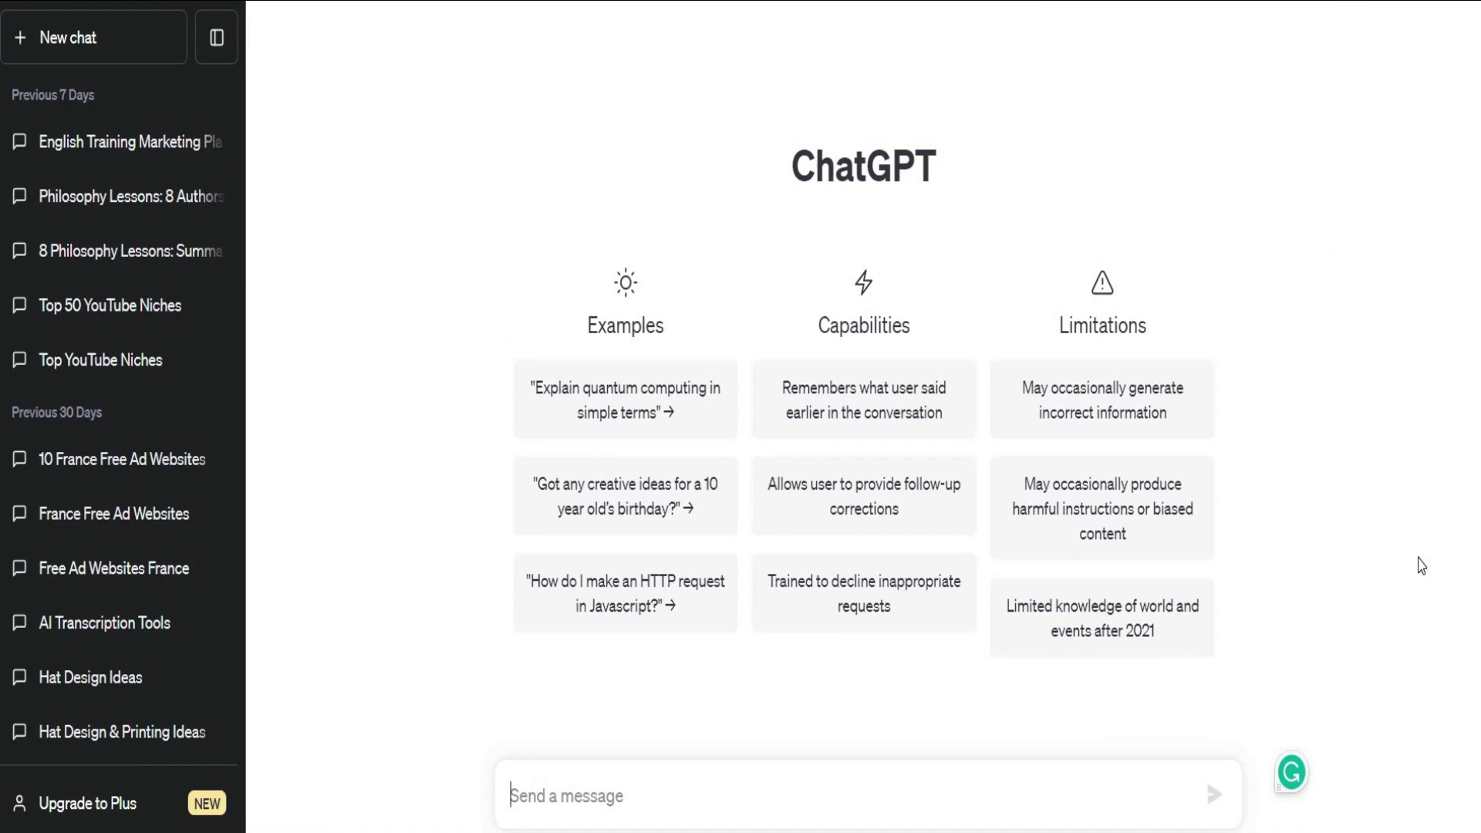
Step: Ask ChatGPT for a storybook title about animals for kids, regenerating until ten ideas appear
{"action": "type", "text": "help me to come up with a great storybook title"}
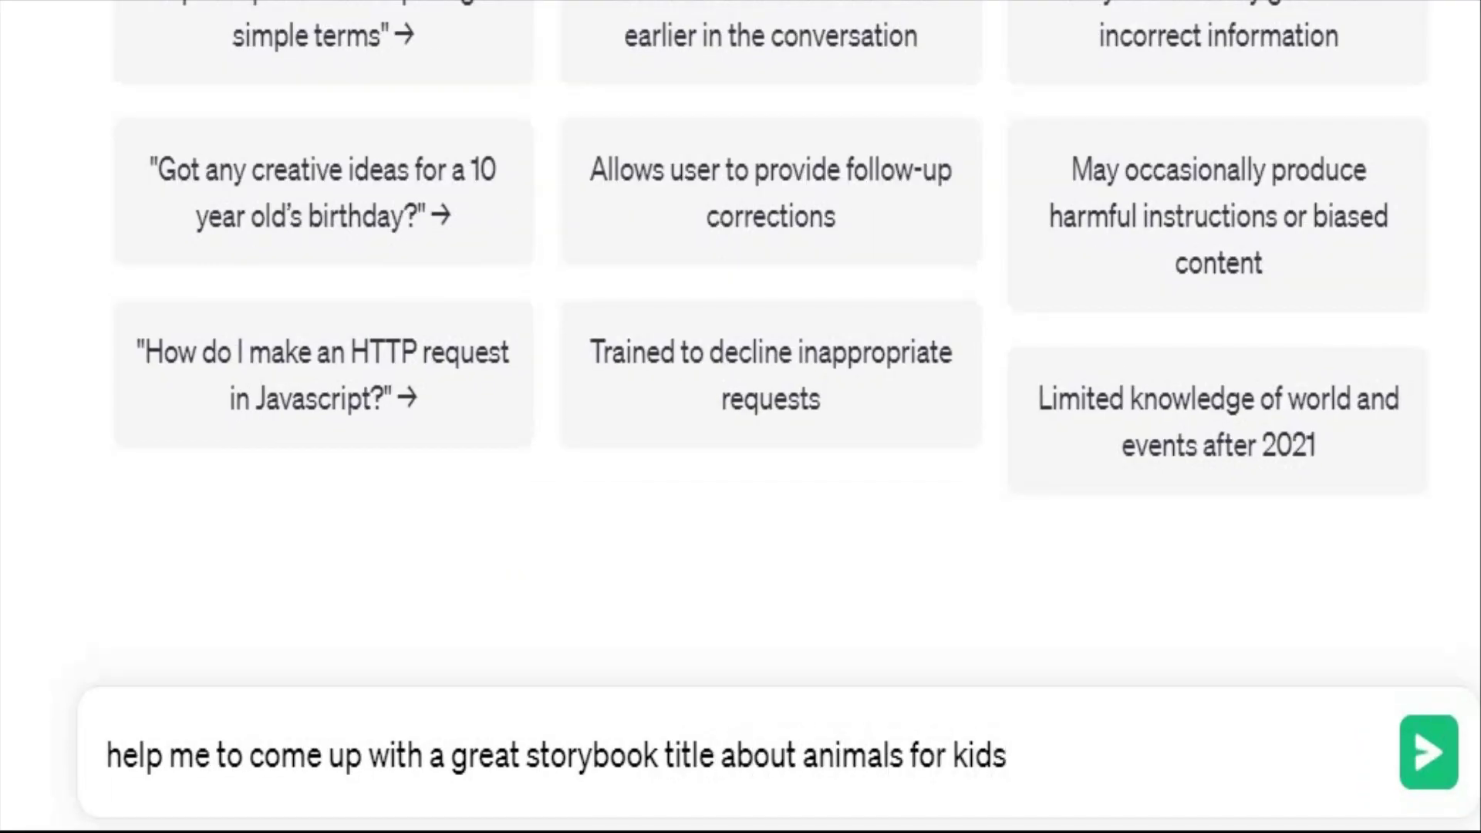
{"action": "type", "text": " about animals for kids"}
{"action": "key", "text": "Return"}
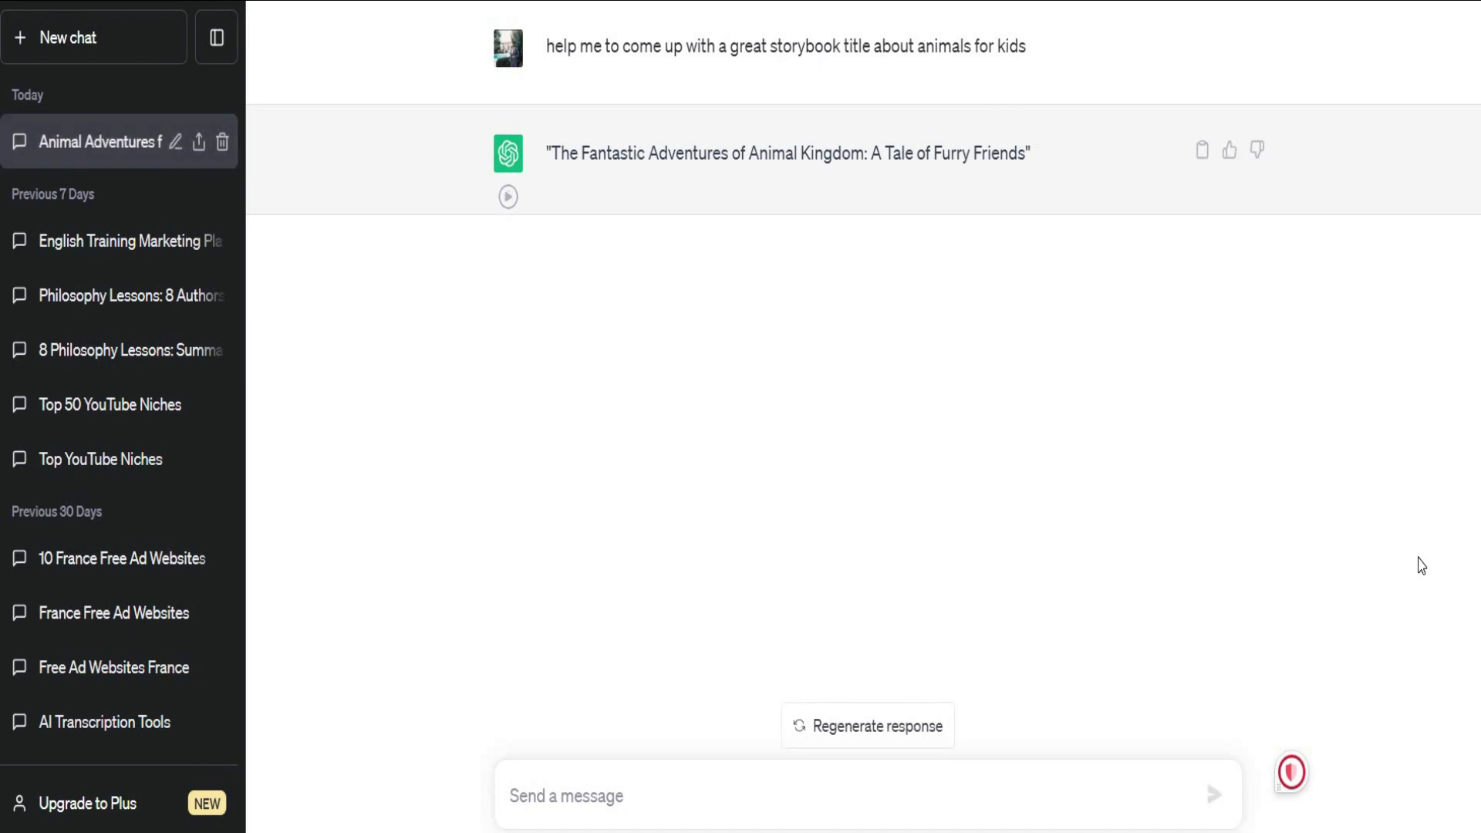
{"action": "key", "text": "Return"}
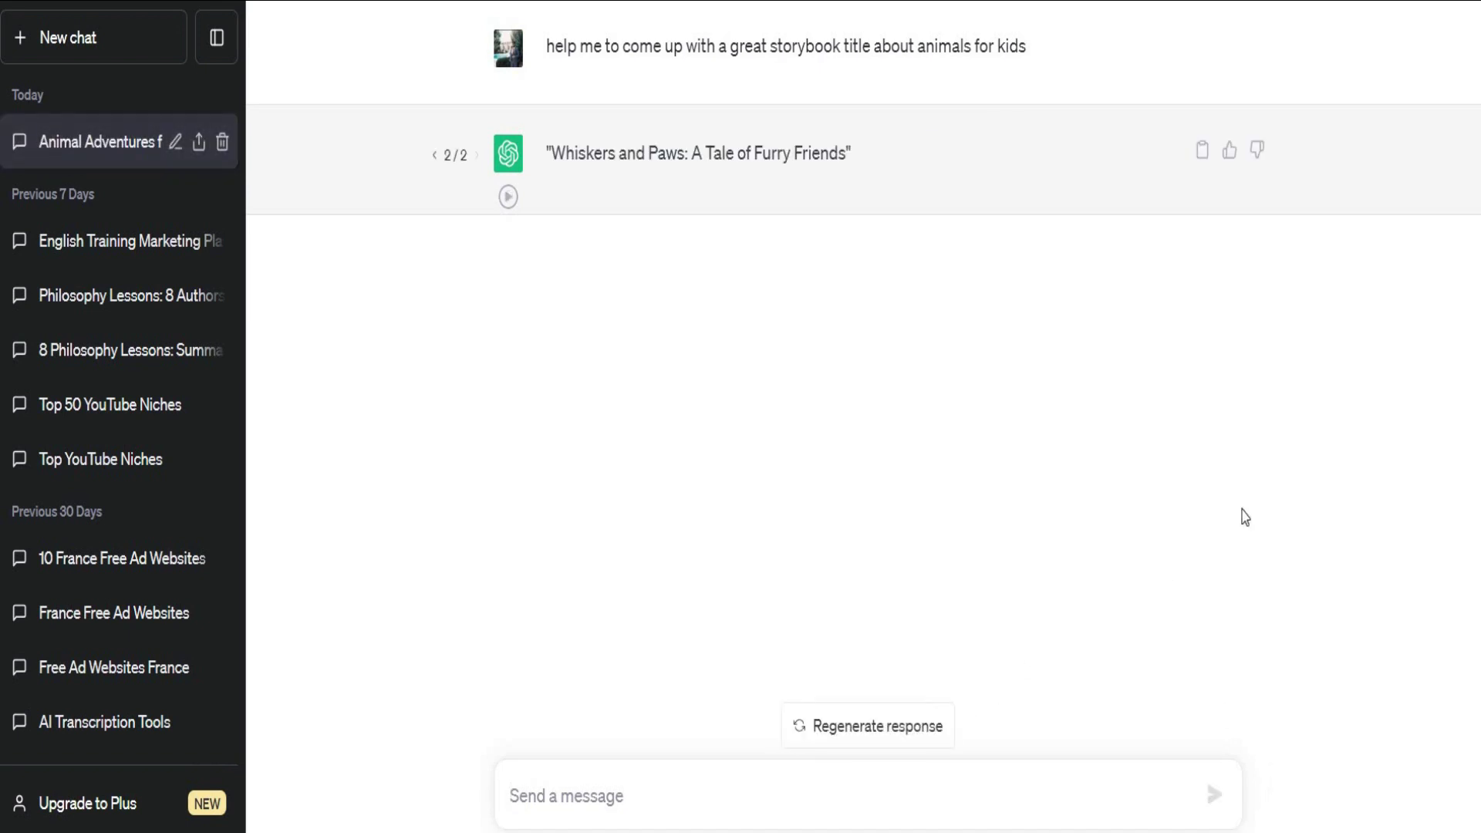
{"action": "left_click", "coordinate": [932, 732]}
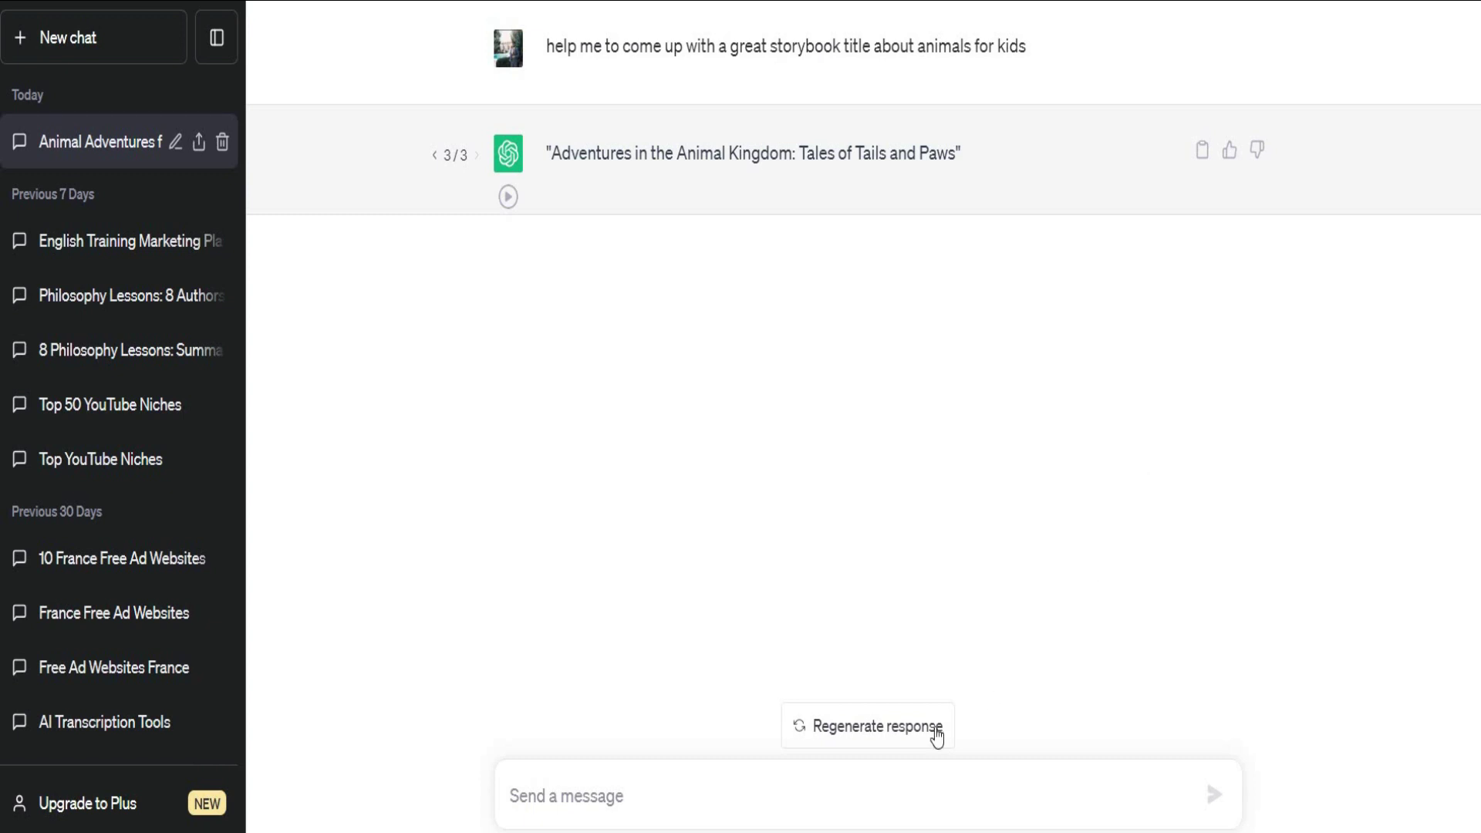
{"action": "left_click", "coordinate": [937, 733]}
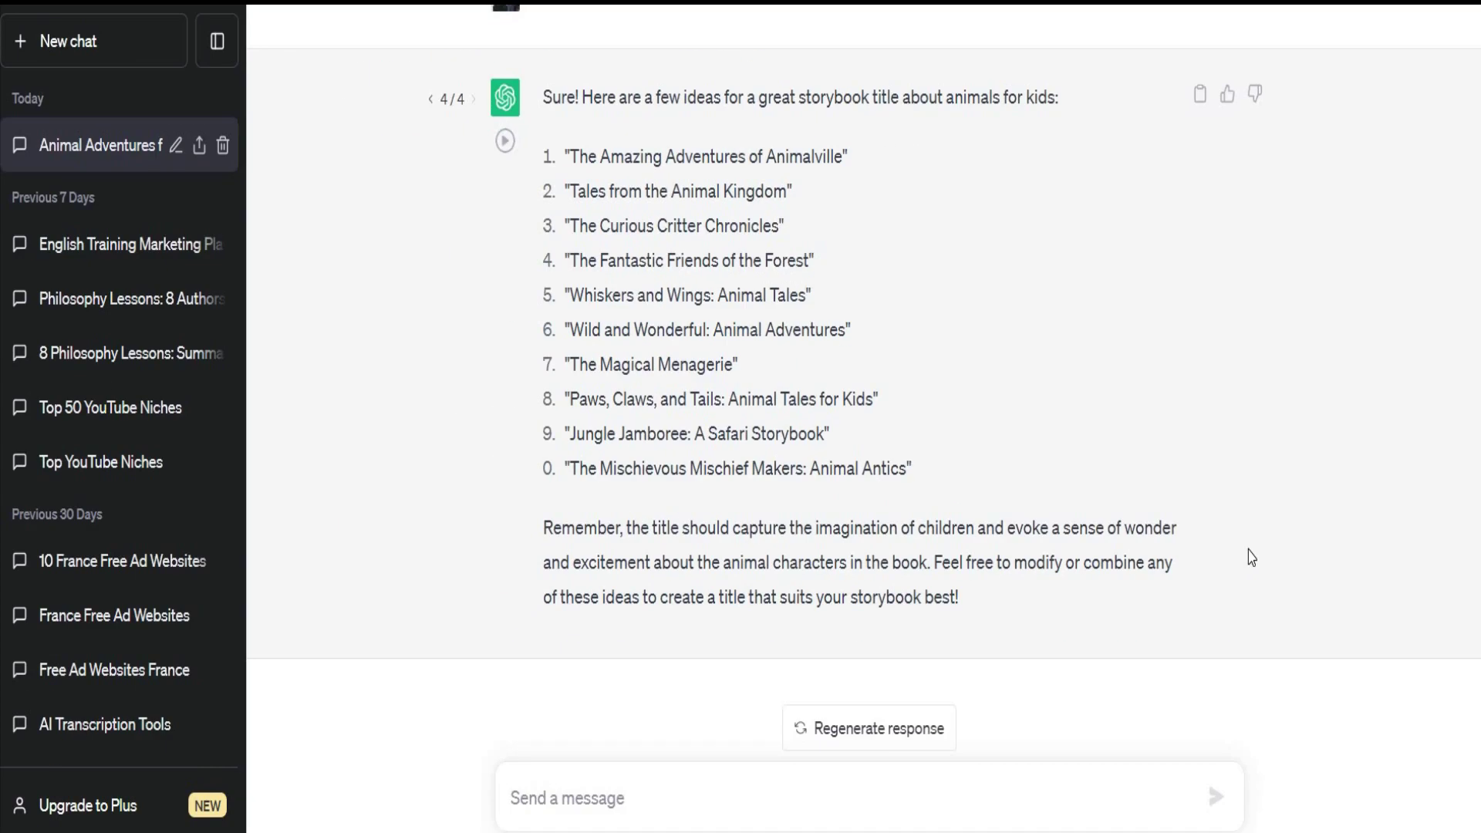
Step: Choose title 7, 'The Magical Menagerie', ask what the story is about, then ask its age range
{"action": "type", "text": "I choose the one in point 7, what is the story about?"}
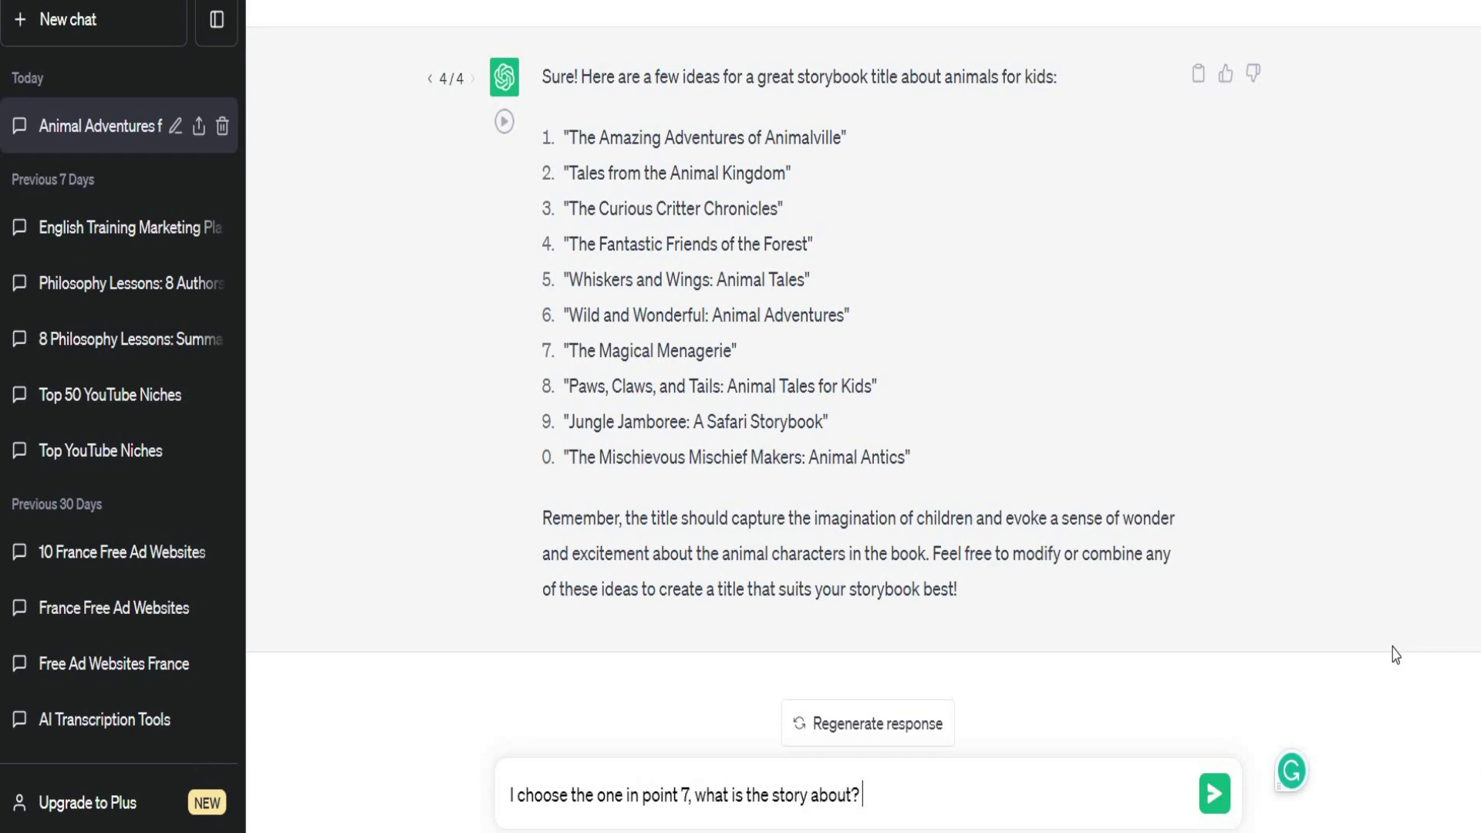
{"action": "key", "text": "Return"}
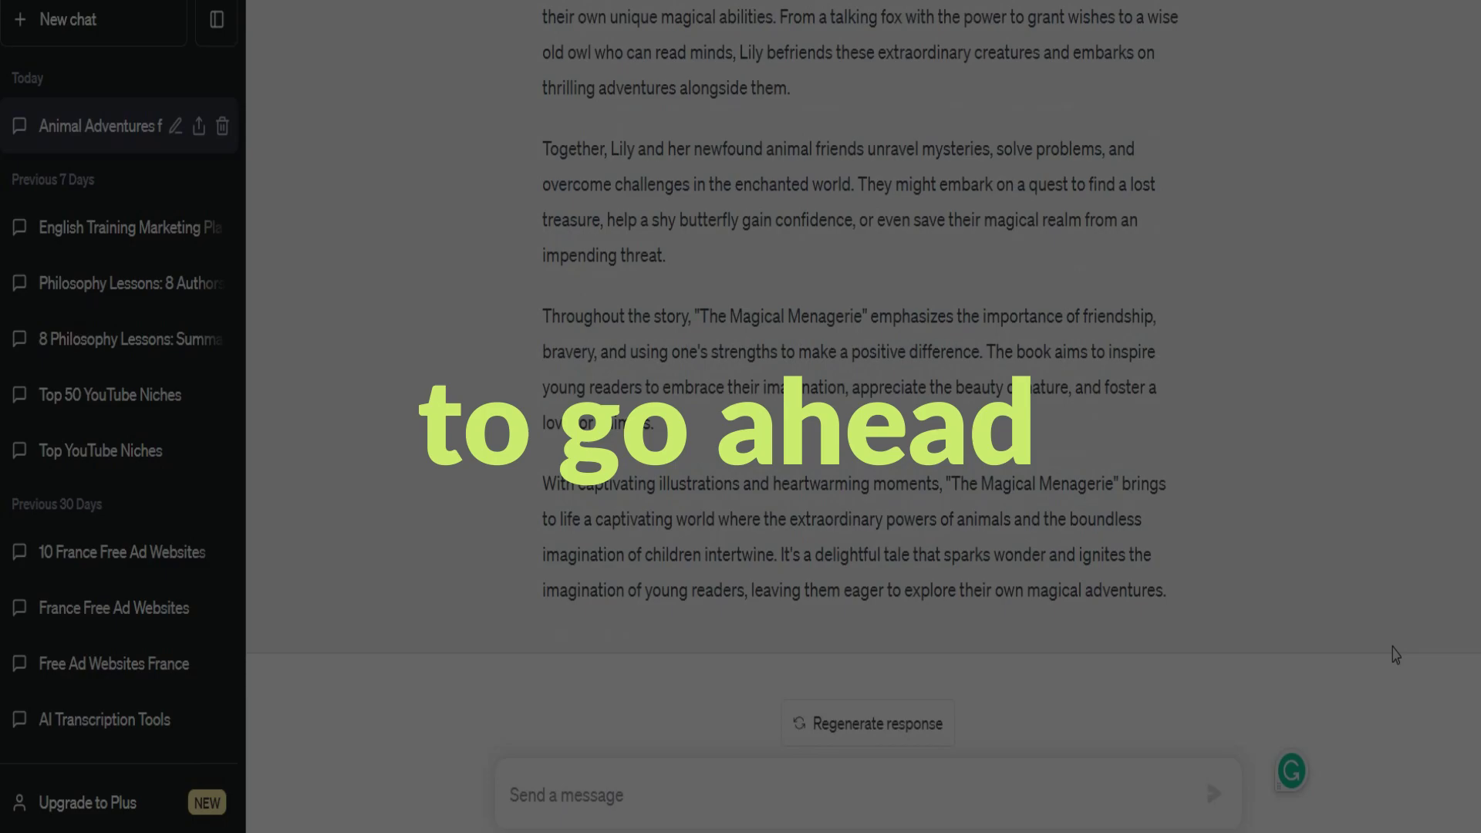
{"action": "type", "text": "for which age range,"}
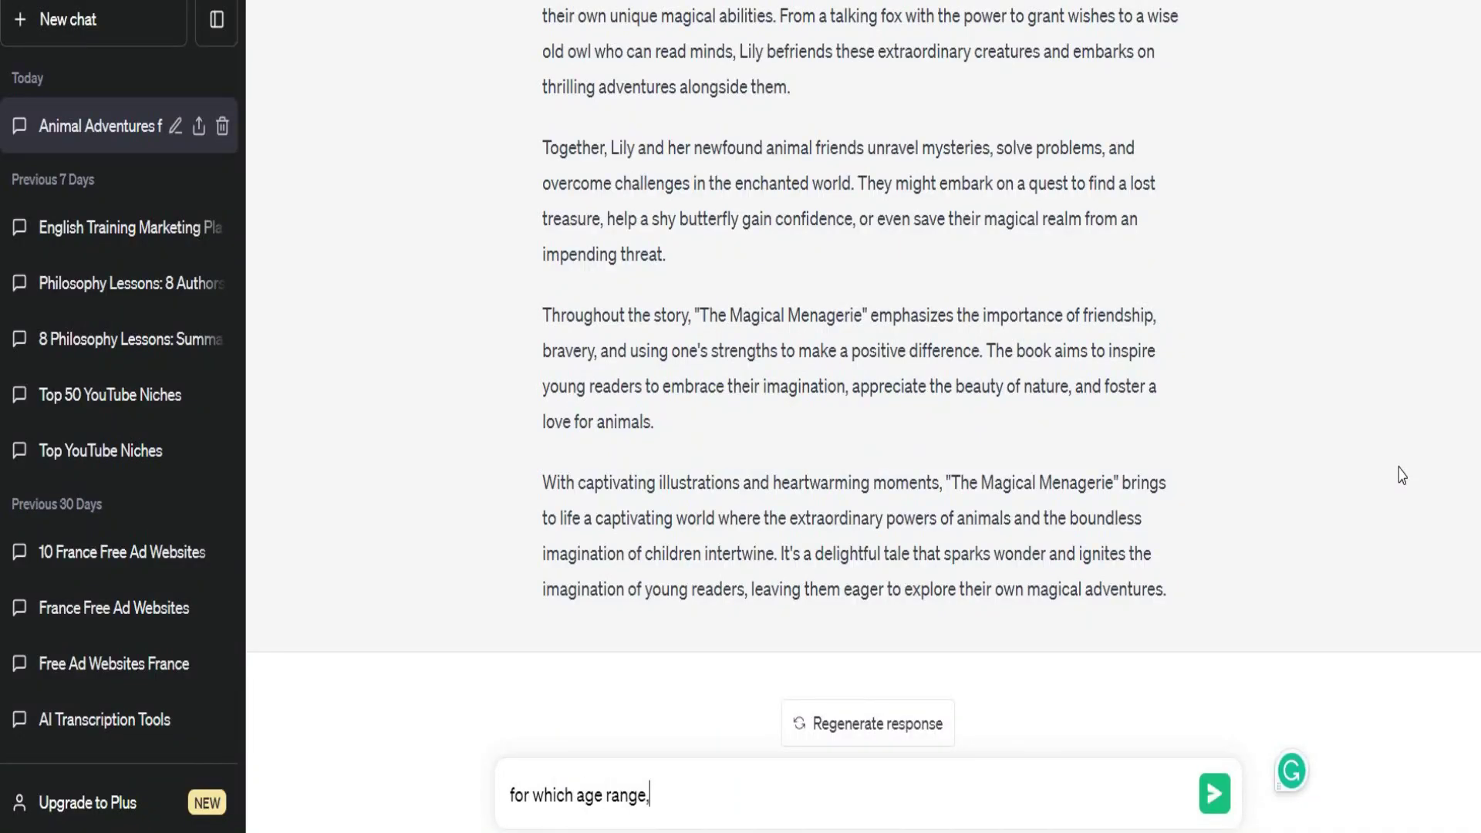
{"action": "type", "text": " is ?"}
{"action": "key", "text": "Return"}
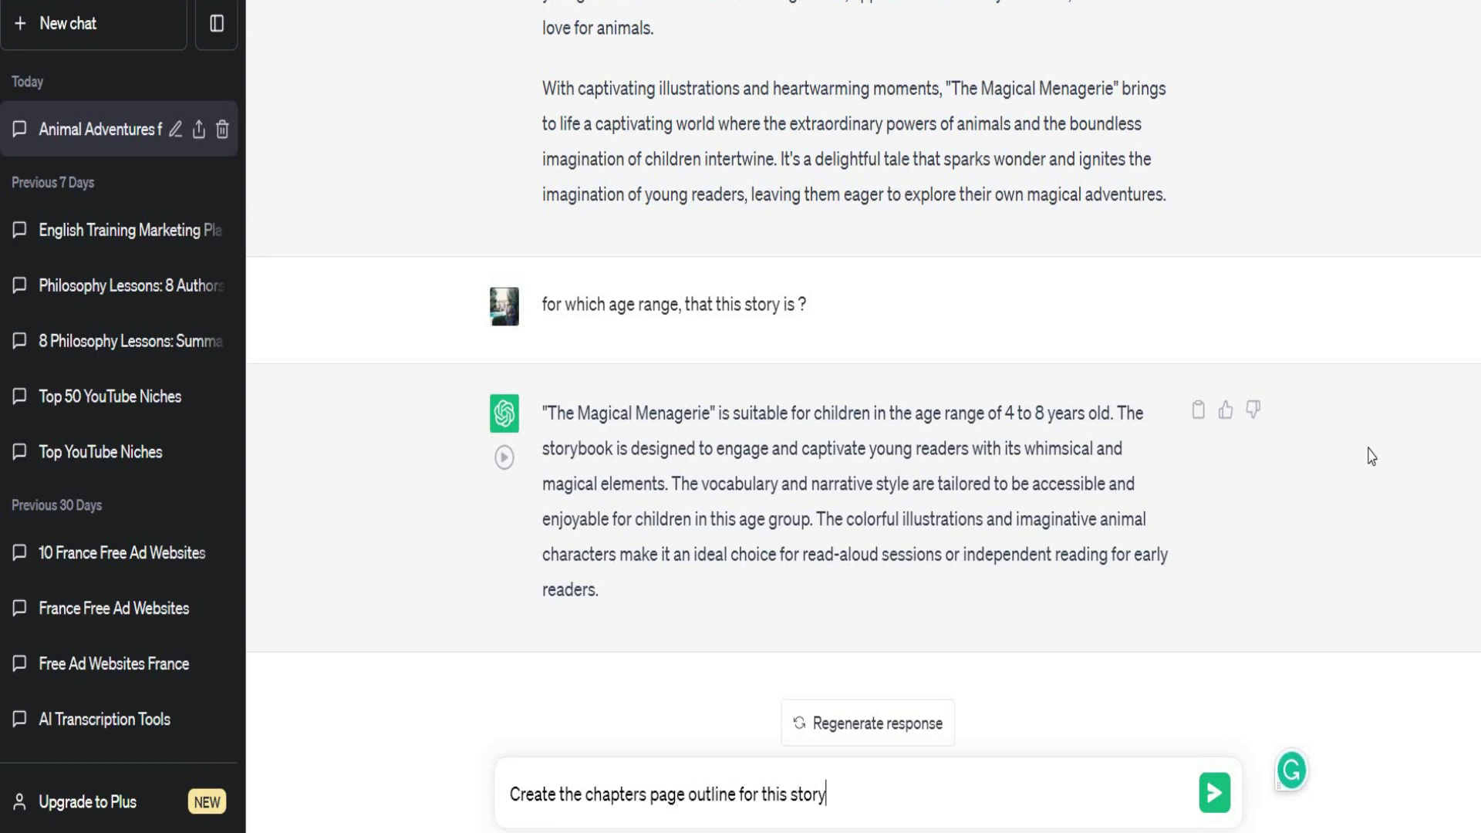
Step: Send the chapter-outline request for 'The Magical Menagerie' and scroll through the resulting chapters
{"action": "key", "text": "Return"}
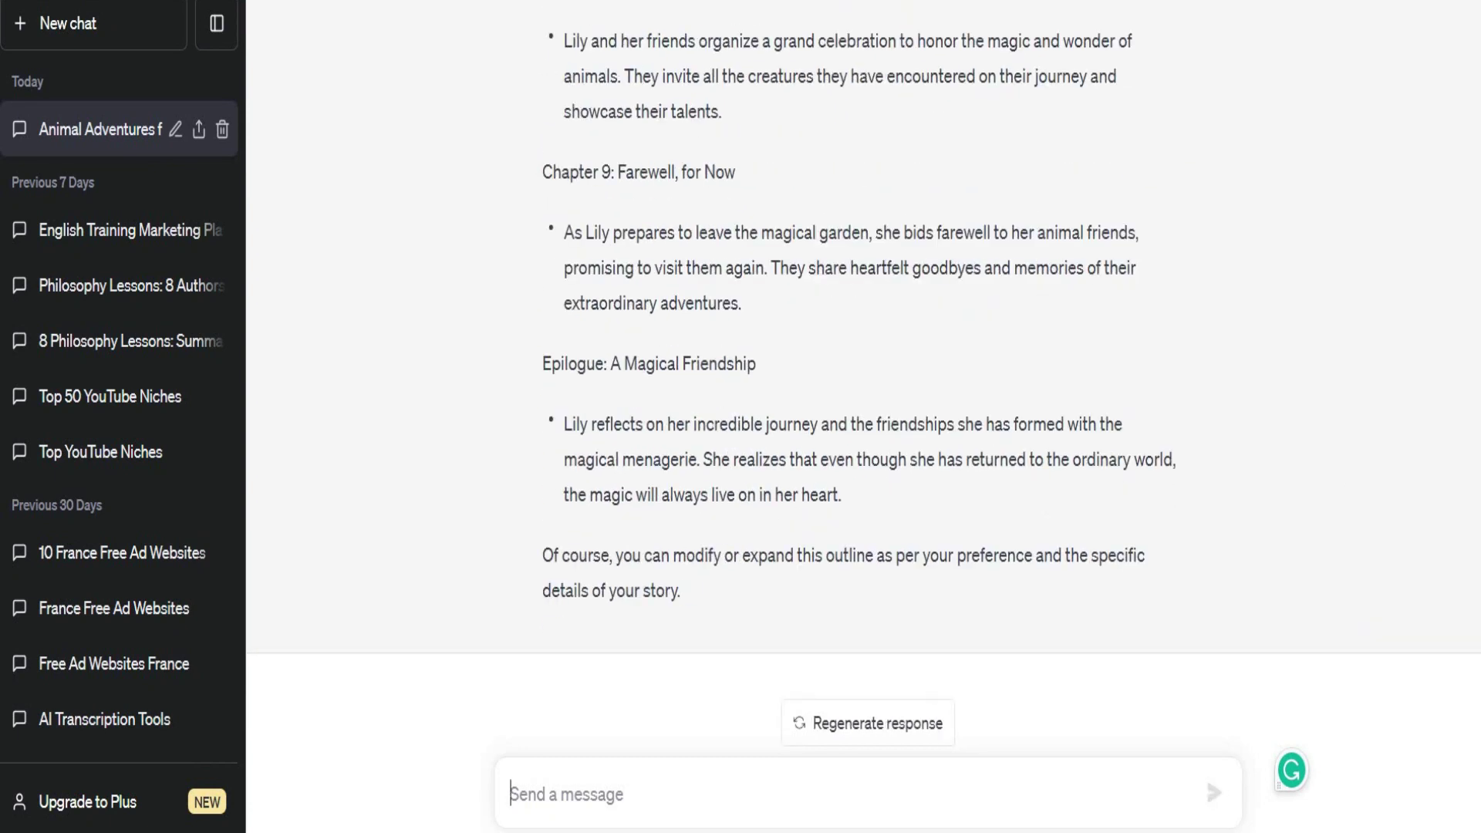
{"action": "scroll", "coordinate": [1479, 510], "scroll_direction": "up", "scroll_amount": 15}
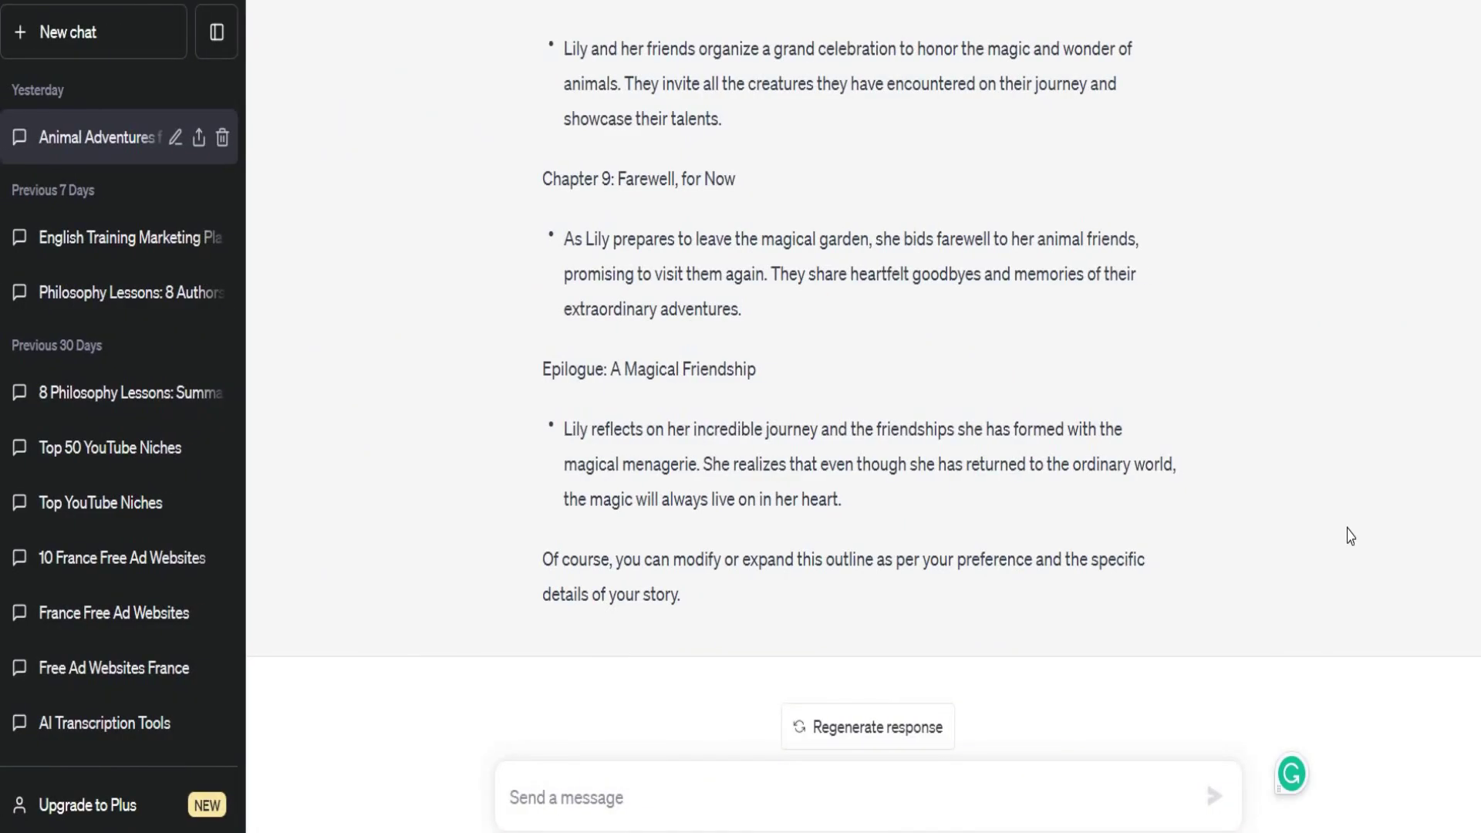
Step: Request 'Rhythm story' verses for Chapter 1, then for 'Chapter 3: The Wise Old Owl'
{"action": "key", "text": "ctrl+v"}
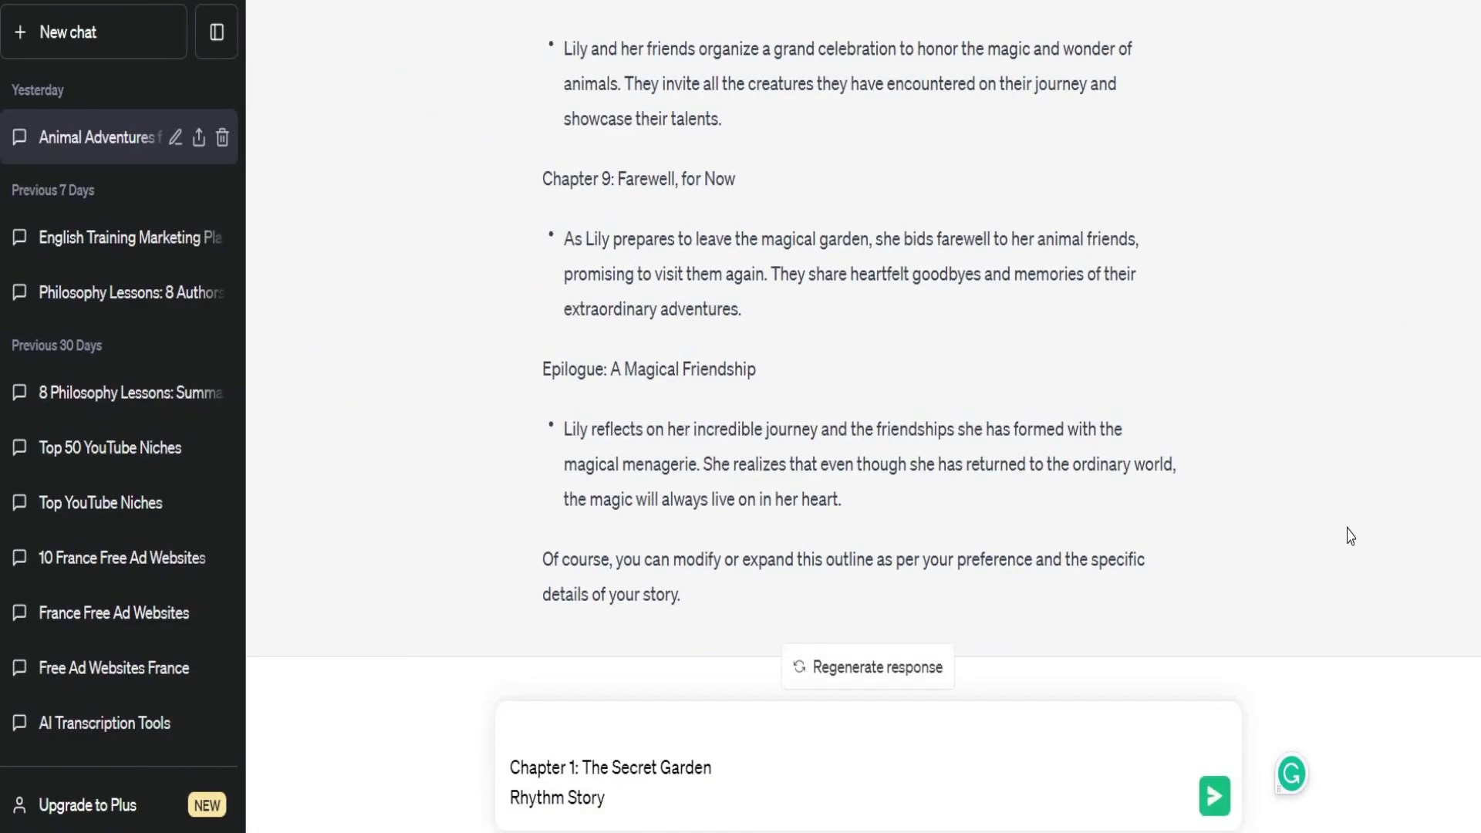
{"action": "key", "text": "Return"}
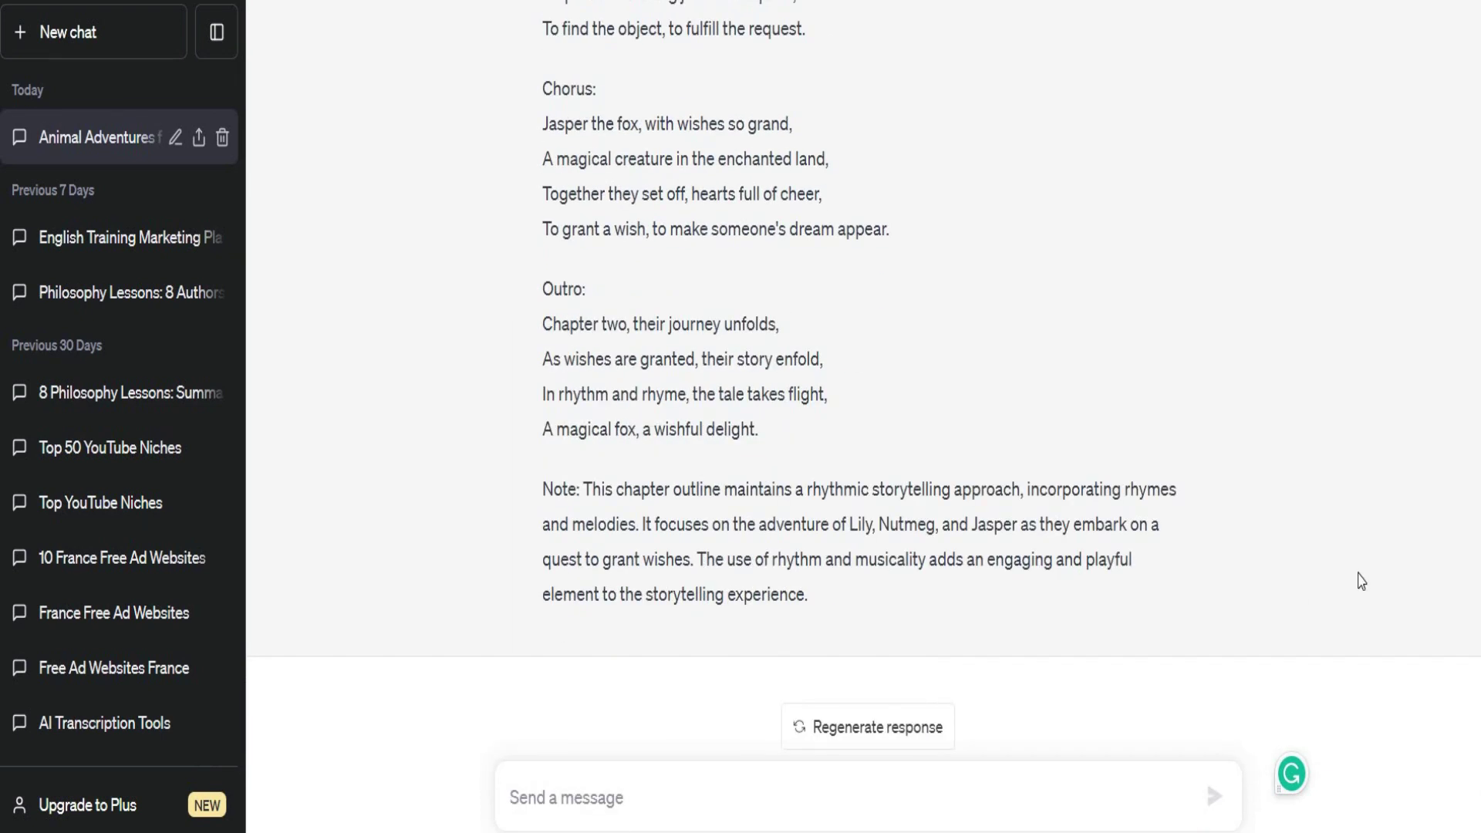
{"action": "scroll", "coordinate": [1041, 594], "scroll_direction": "up", "scroll_amount": 20}
{"action": "type", "text": "Chapter 3: The Wise Old Owl"}
{"action": "key", "text": "shift+Return"}
{"action": "type", "text": "Rhythm story"}
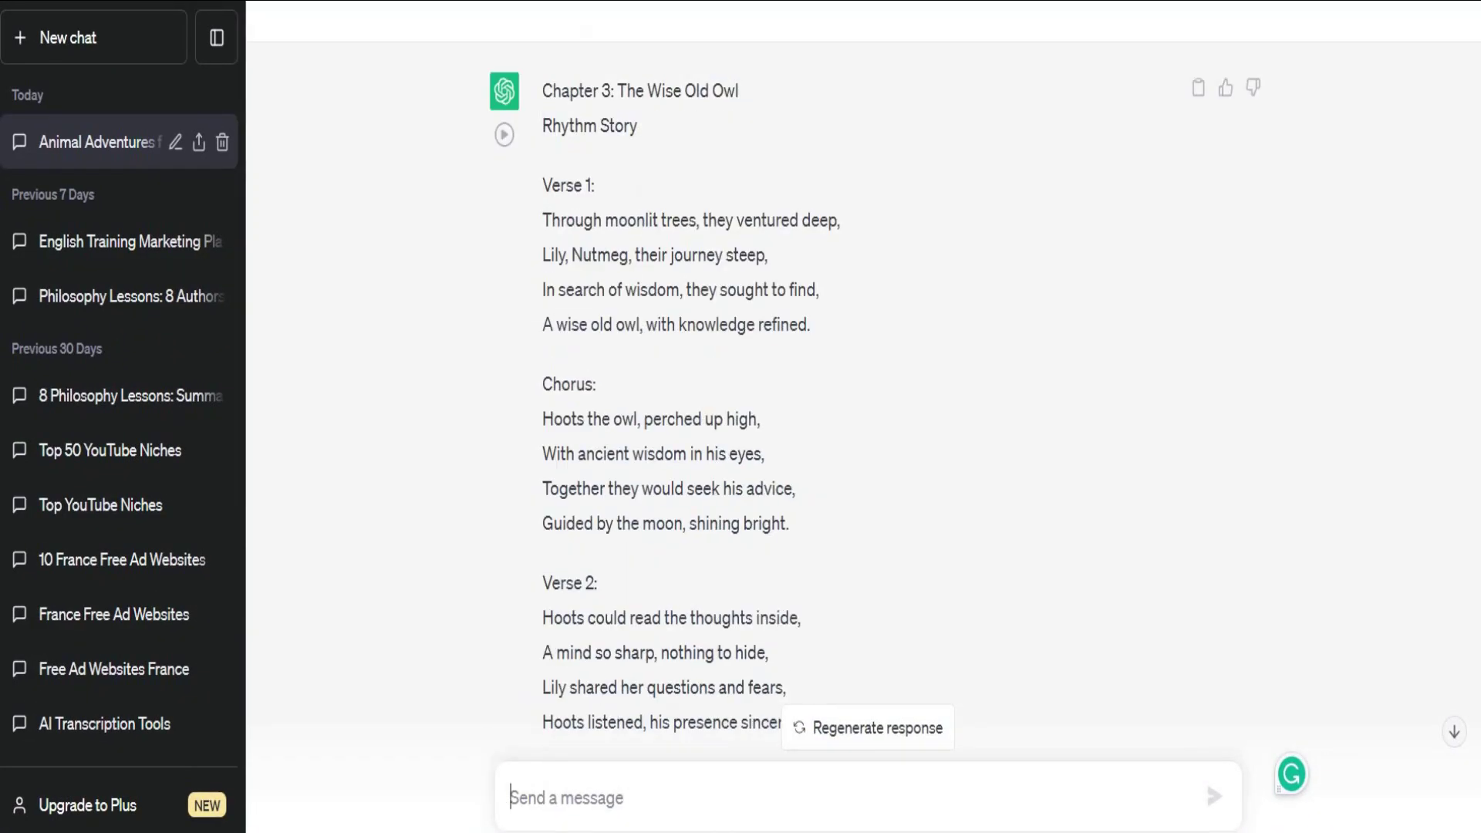
{"action": "scroll", "coordinate": [1205, 776], "scroll_direction": "down", "scroll_amount": 20}
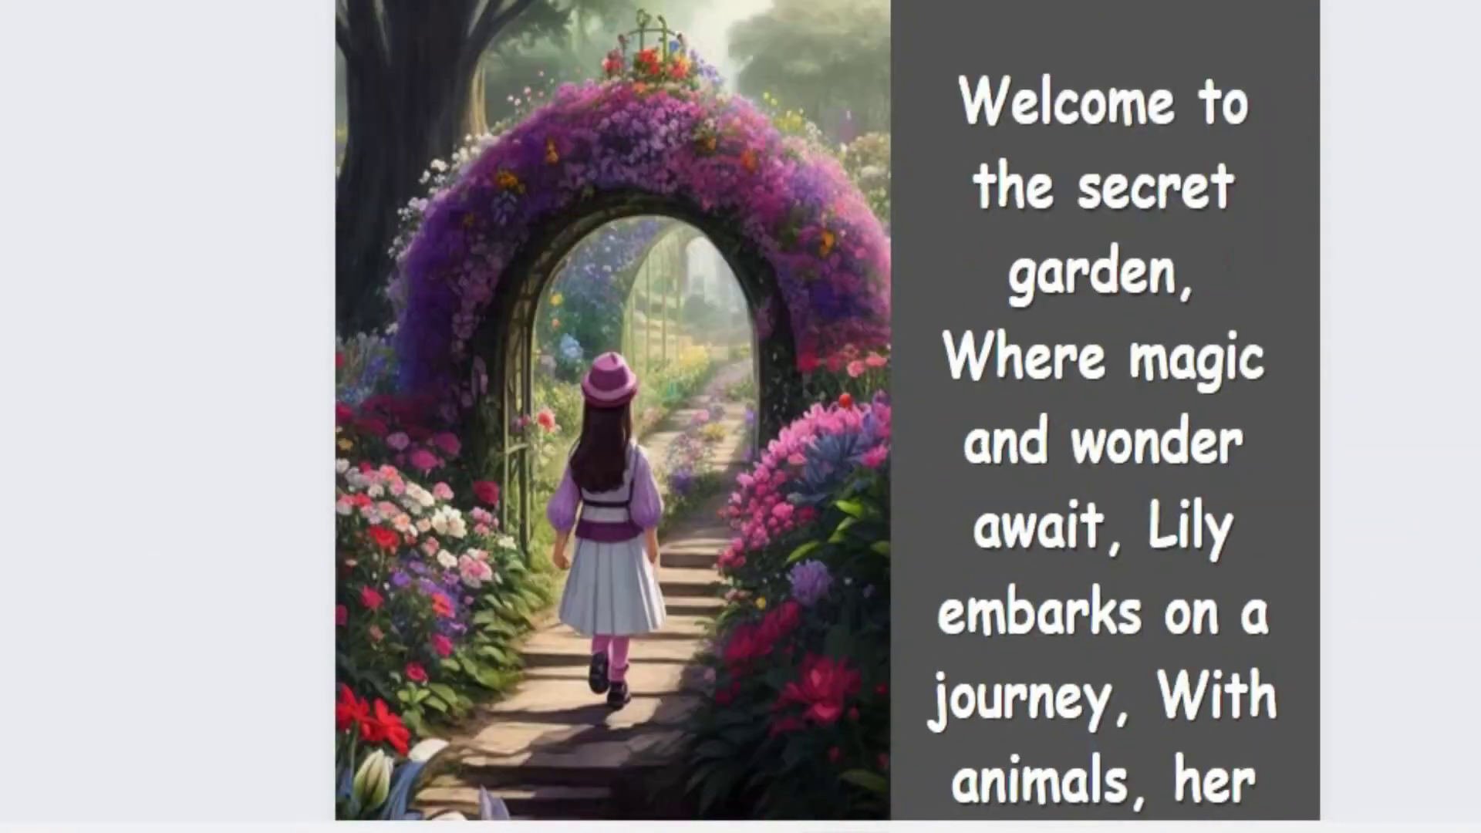
Step: Scroll down the Leonardo.Ai landing page 'Create stunning game assets with AI'
{"action": "scroll", "coordinate": [827, 416], "scroll_direction": "down", "scroll_amount": 20}
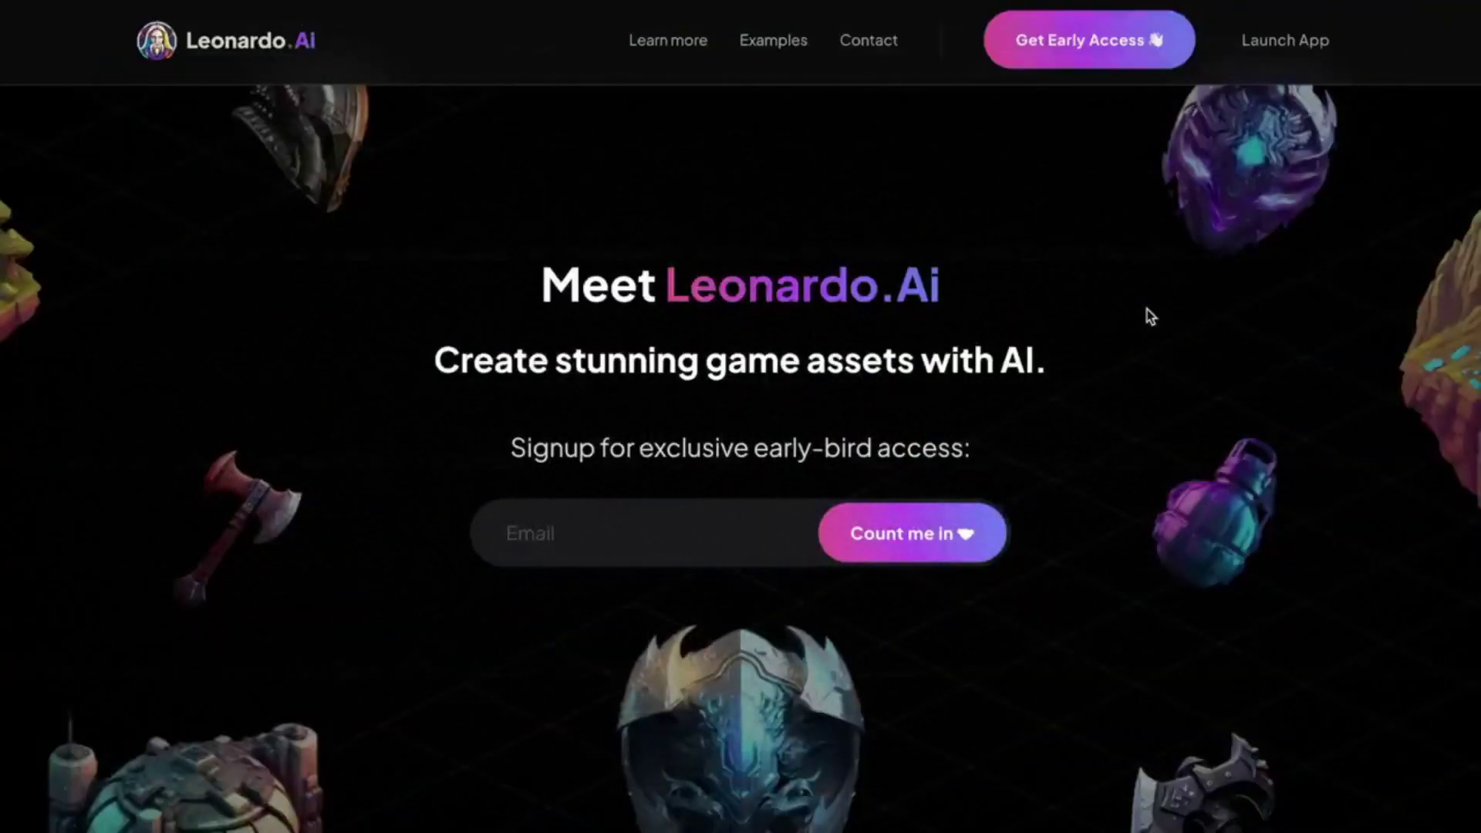
Step: Sign up for Leonardo.Ai early access and accept the invite to its Discord server
{"action": "left_click", "coordinate": [1082, 47]}
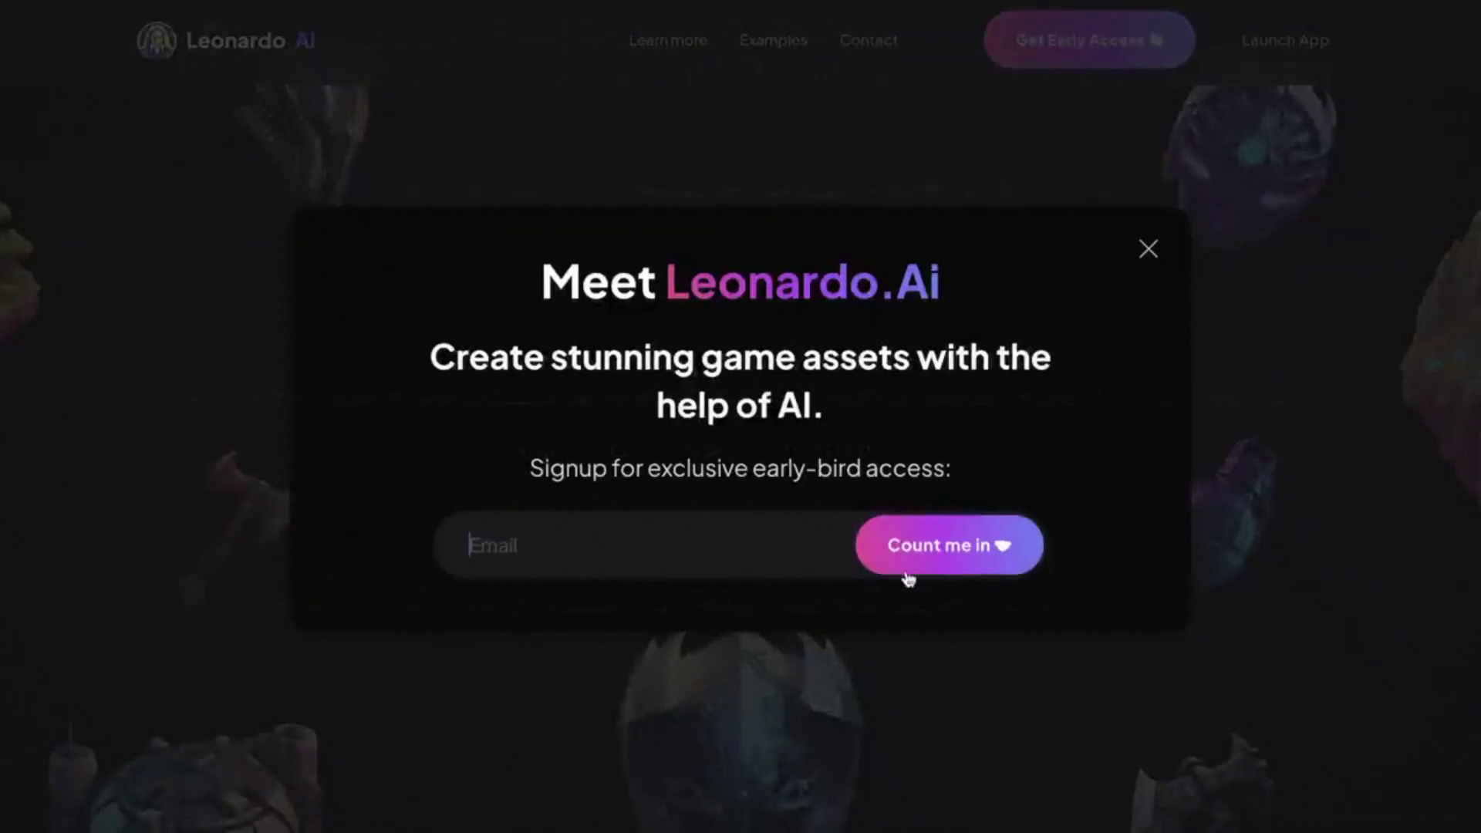
{"action": "left_click", "coordinate": [961, 573]}
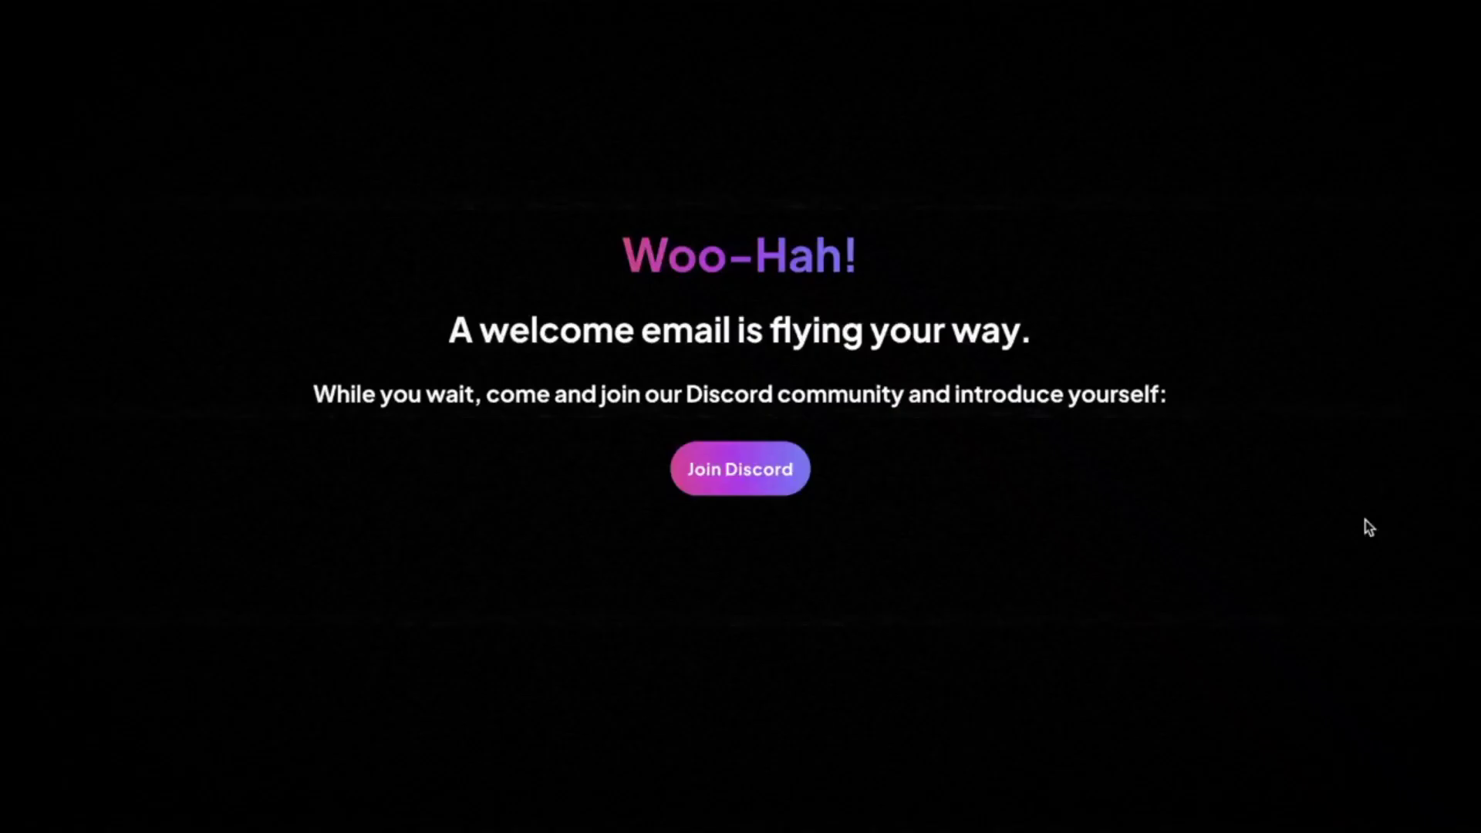
{"action": "left_click", "coordinate": [755, 478]}
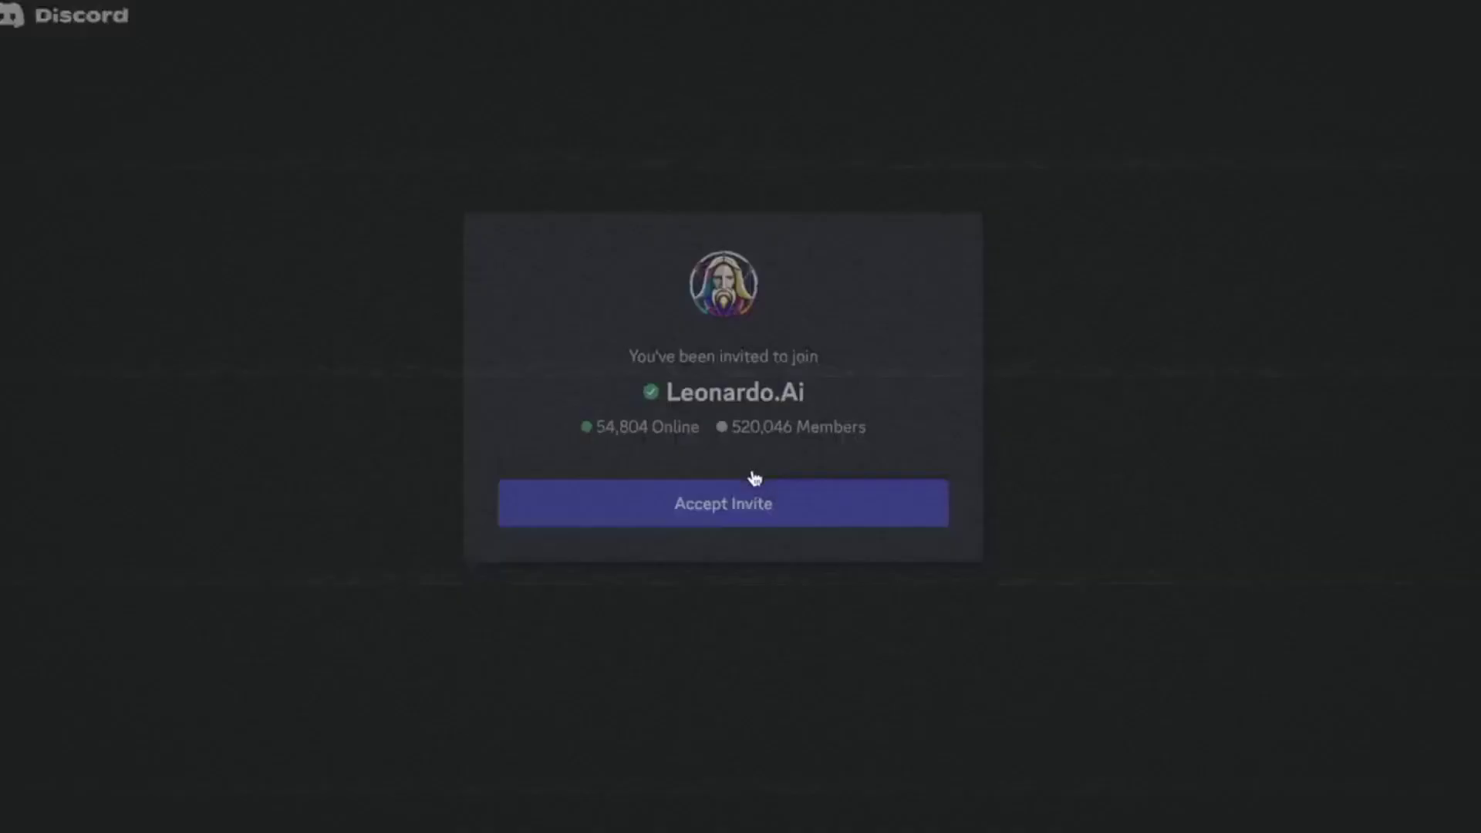
{"action": "left_click", "coordinate": [721, 533]}
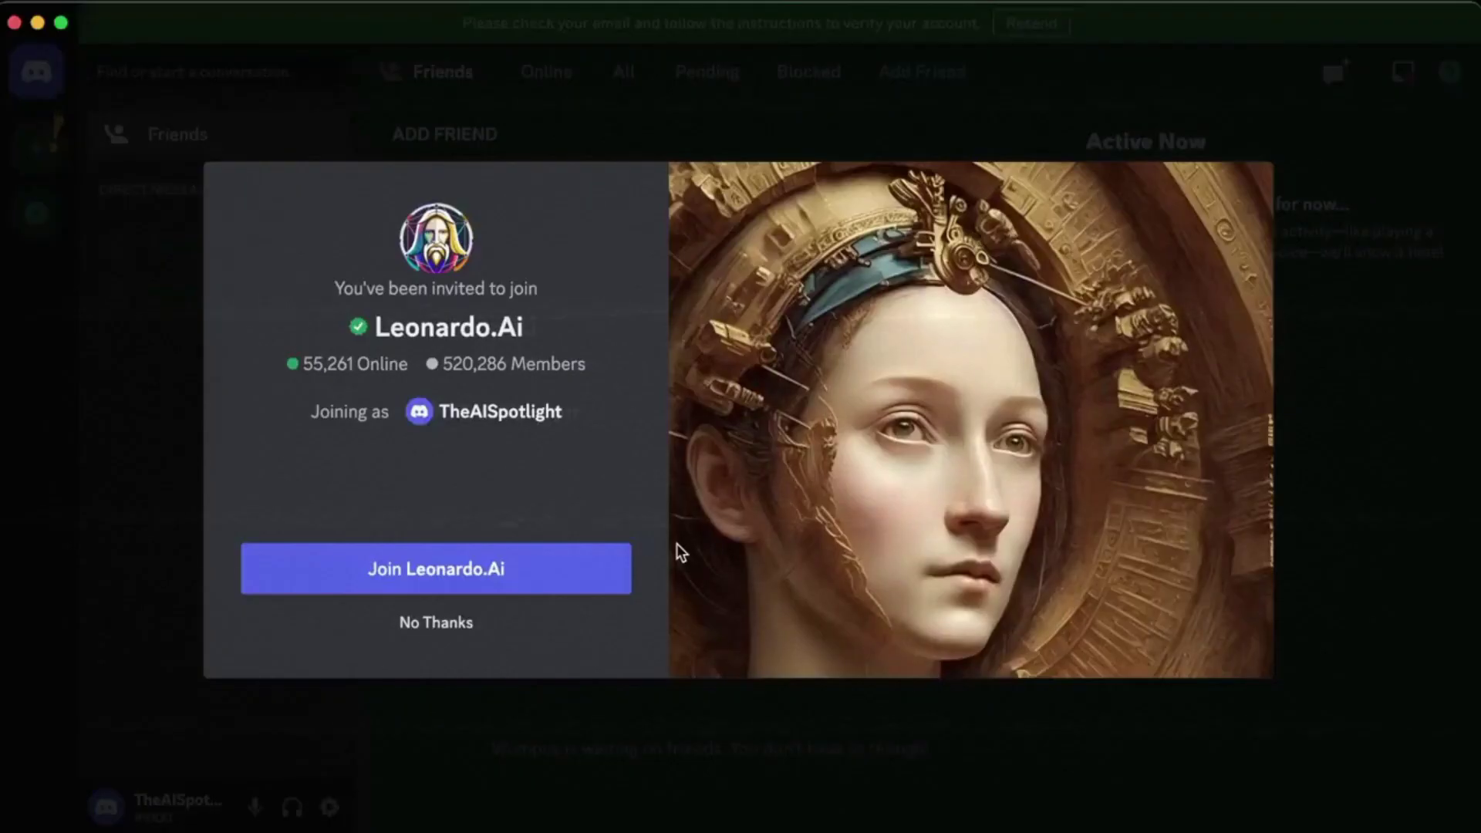
{"action": "left_click", "coordinate": [437, 579]}
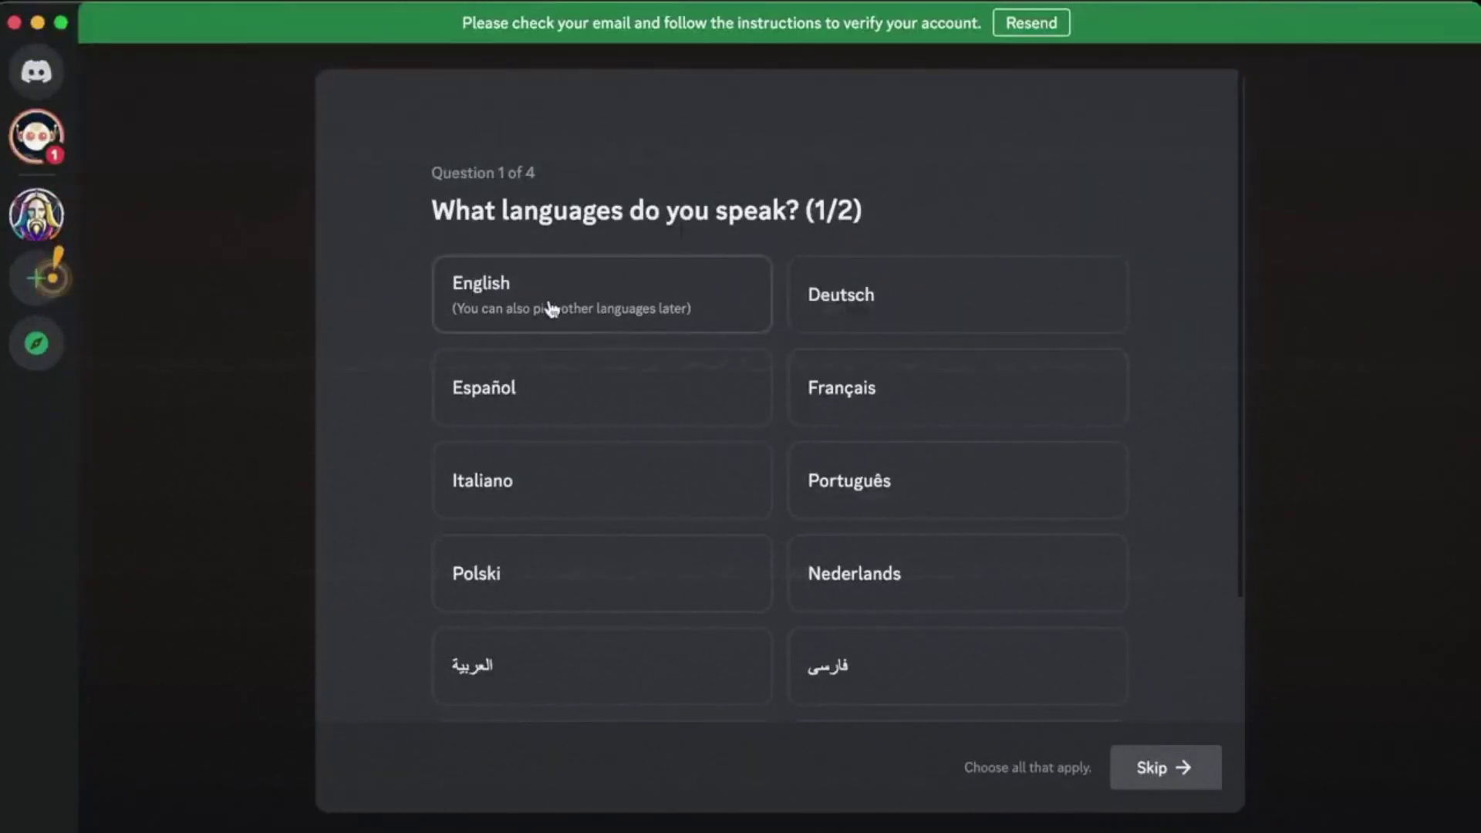
Step: Complete Discord onboarding: English, Create Art, and acknowledge images are made on the web app
{"action": "left_click", "coordinate": [550, 305]}
{"action": "scroll", "coordinate": [1203, 506], "scroll_direction": "down", "scroll_amount": 2}
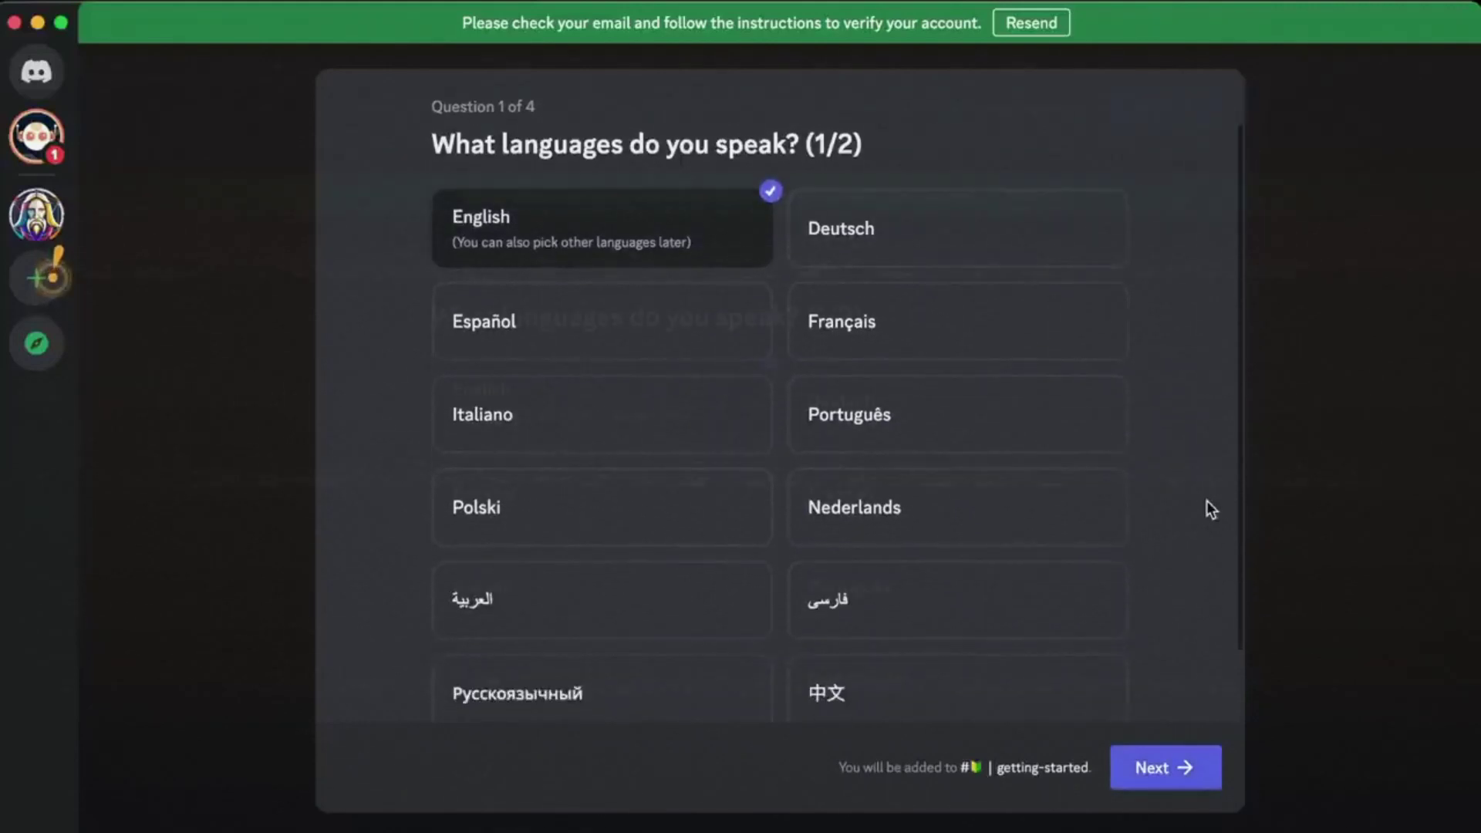
{"action": "left_click", "coordinate": [1167, 772]}
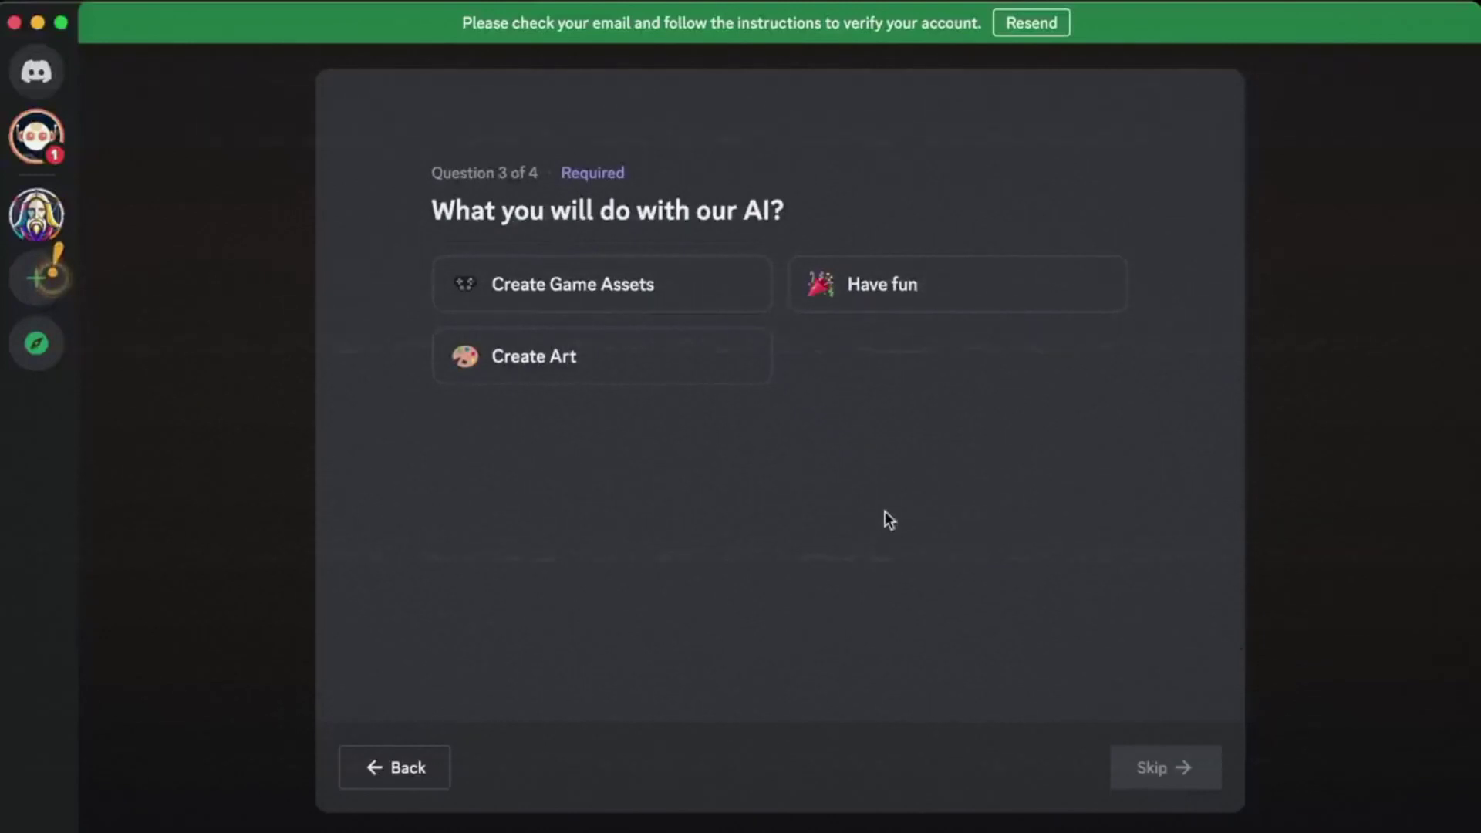
{"action": "left_click", "coordinate": [549, 359]}
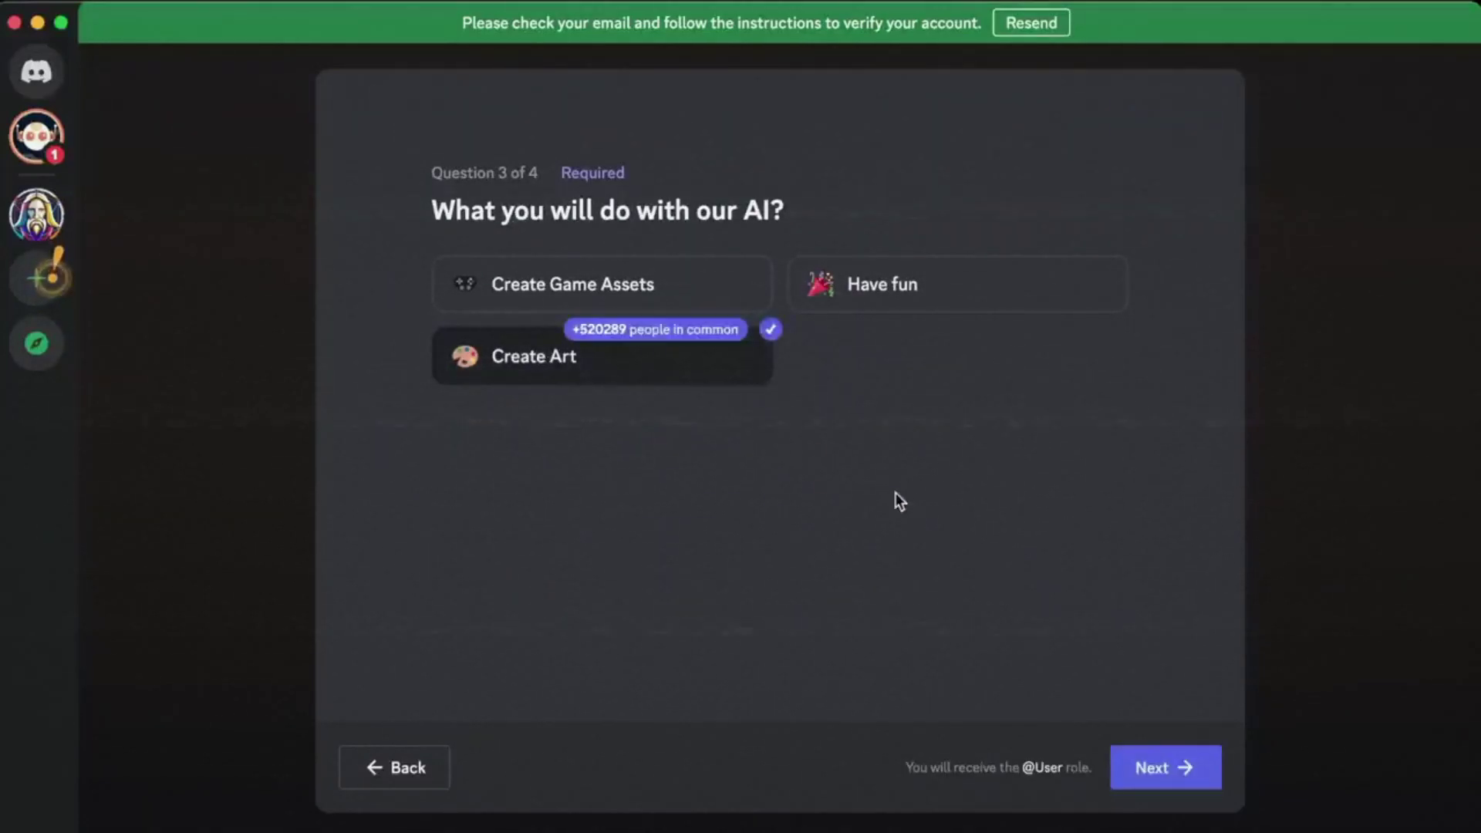
{"action": "left_click", "coordinate": [1158, 767]}
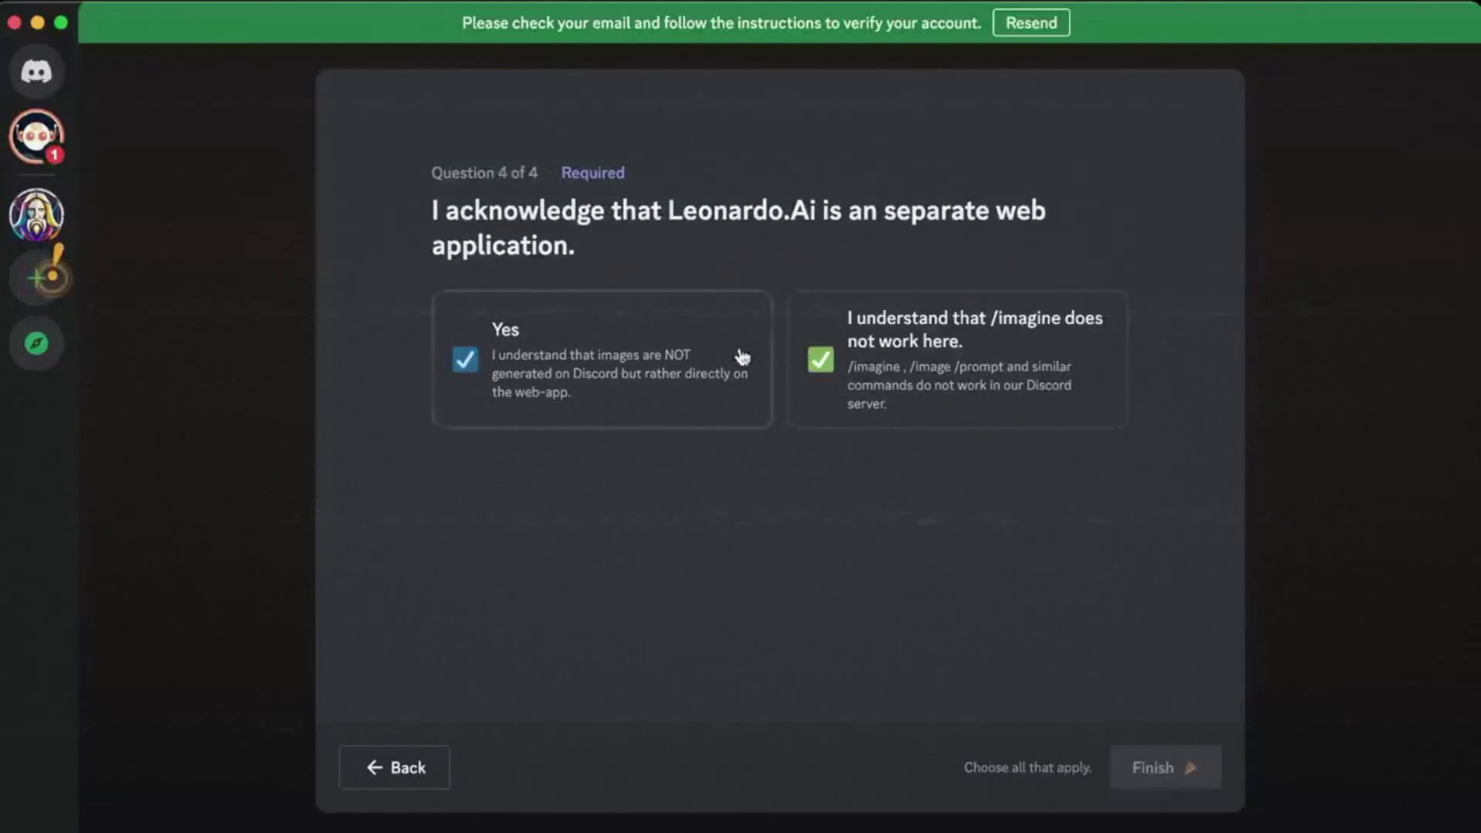
{"action": "left_click", "coordinate": [587, 356]}
{"action": "left_click", "coordinate": [941, 368]}
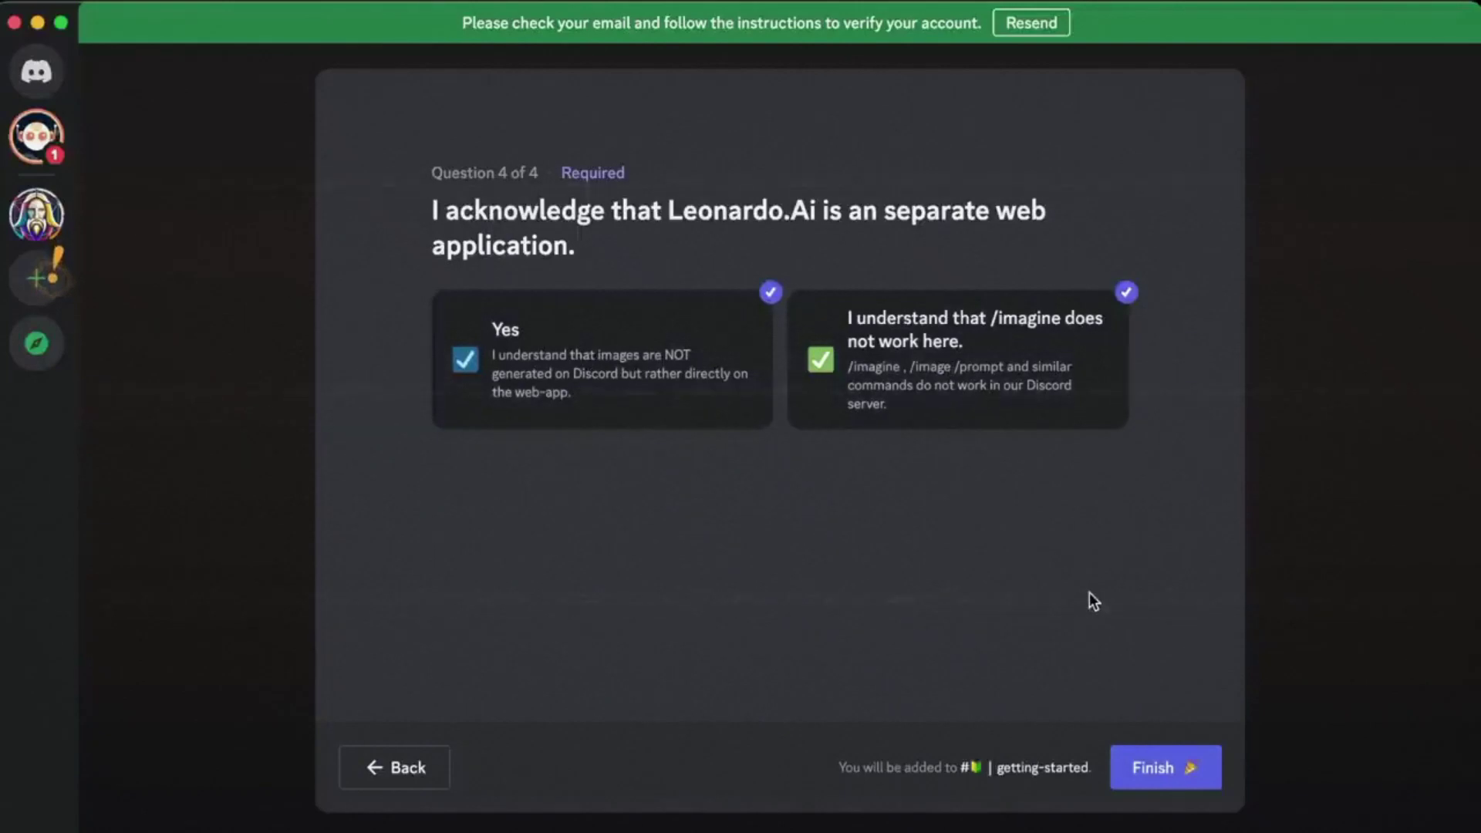
{"action": "left_click", "coordinate": [1165, 768]}
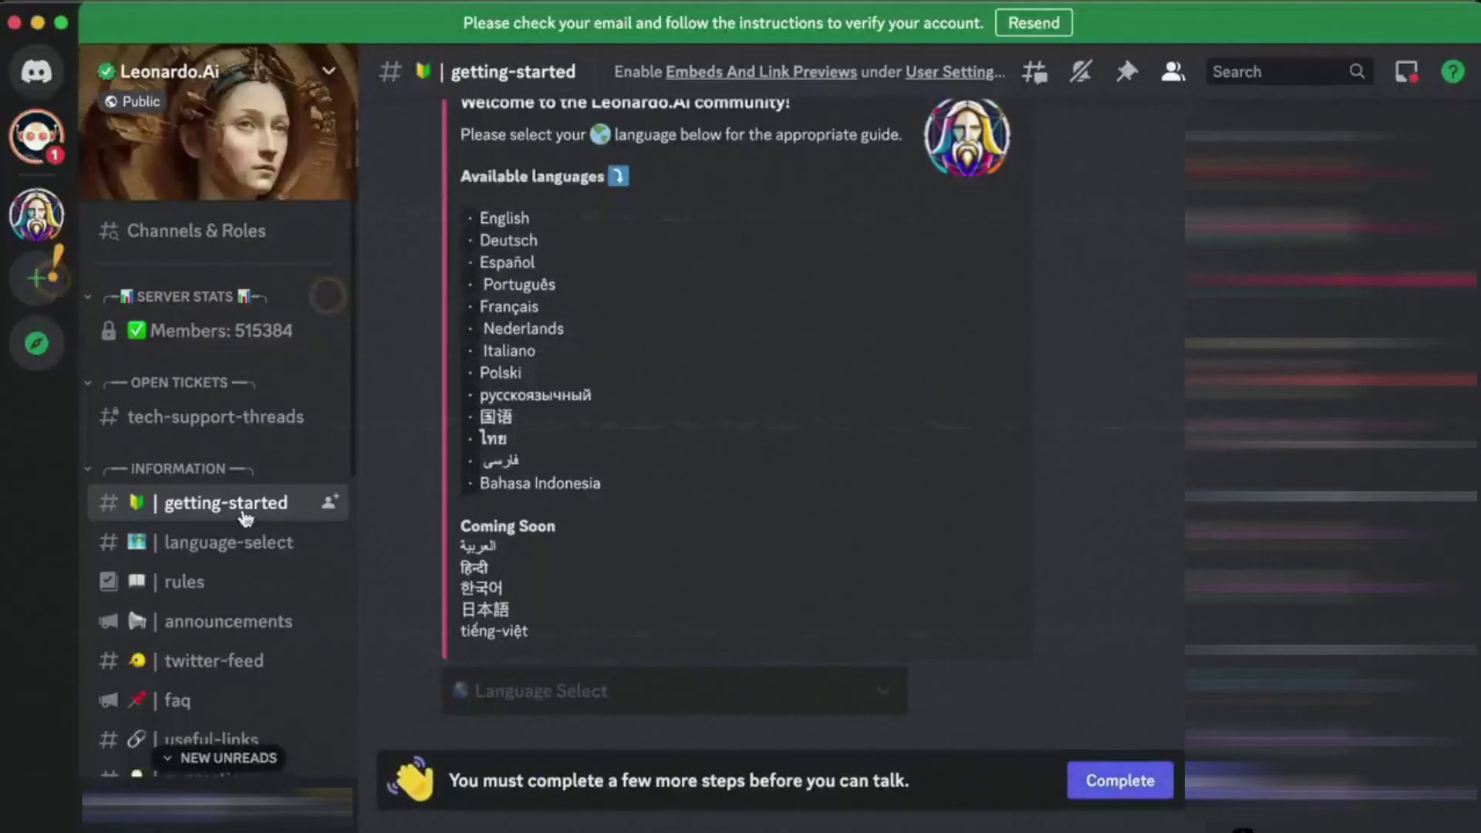
Step: Open the priority-early-access channel and follow the welcome message's whitelist form link
{"action": "scroll", "coordinate": [242, 514], "scroll_direction": "down", "scroll_amount": 5}
{"action": "scroll", "coordinate": [242, 510], "scroll_direction": "down", "scroll_amount": 1}
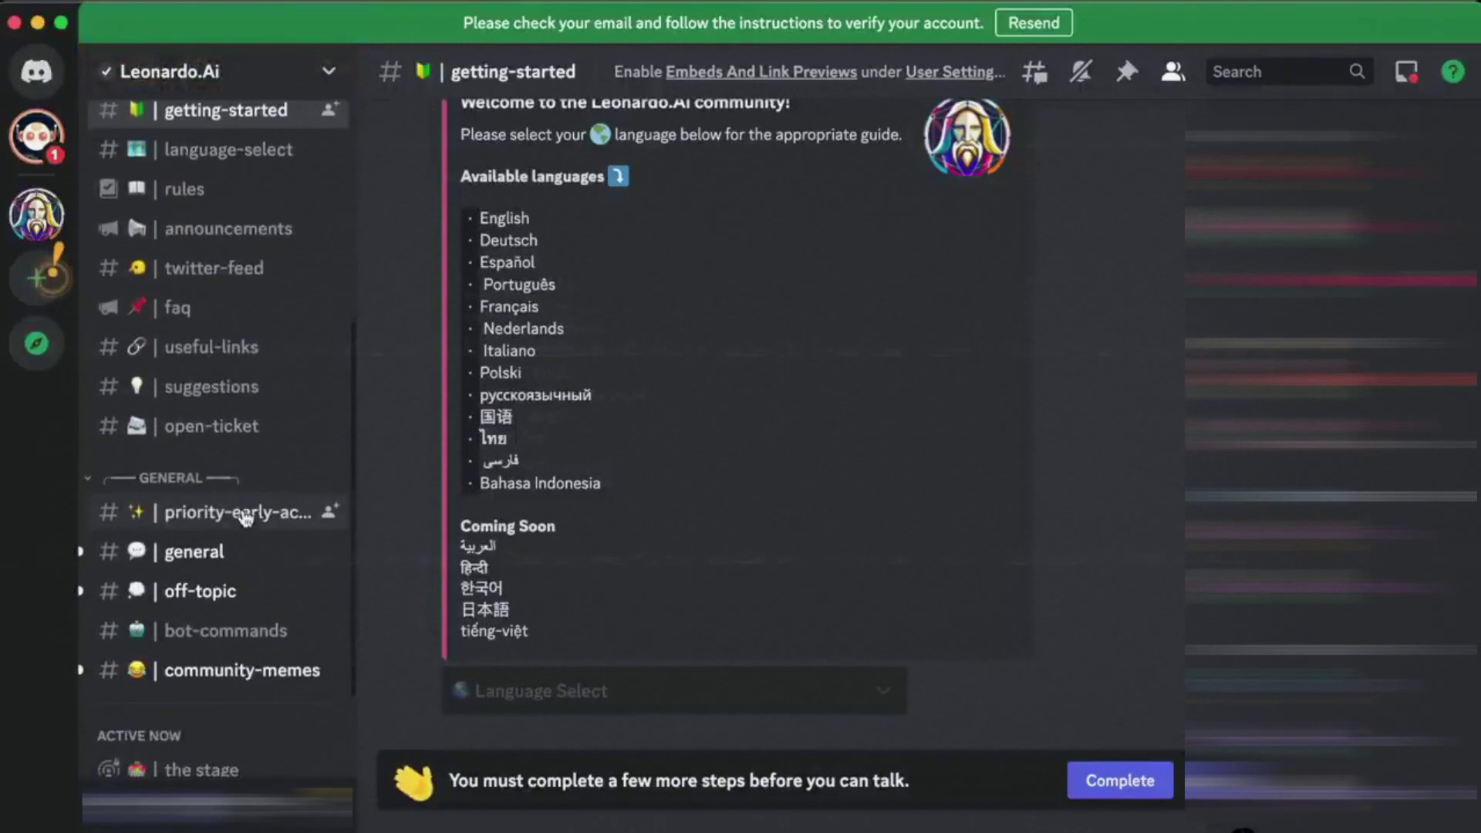
{"action": "left_click", "coordinate": [223, 513]}
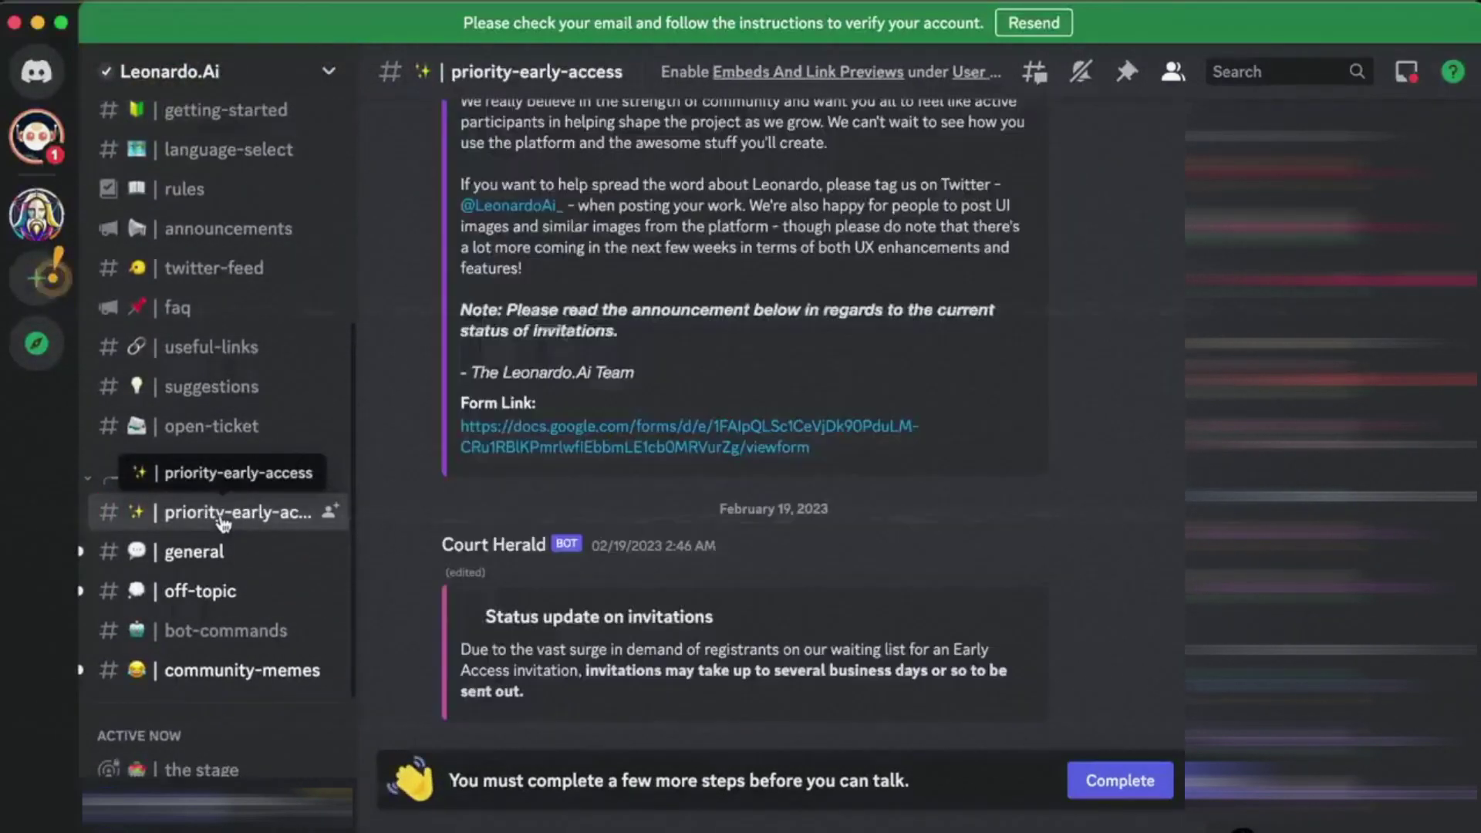
{"action": "scroll", "coordinate": [388, 473], "scroll_direction": "up", "scroll_amount": 1}
{"action": "scroll", "coordinate": [386, 466], "scroll_direction": "up", "scroll_amount": 3}
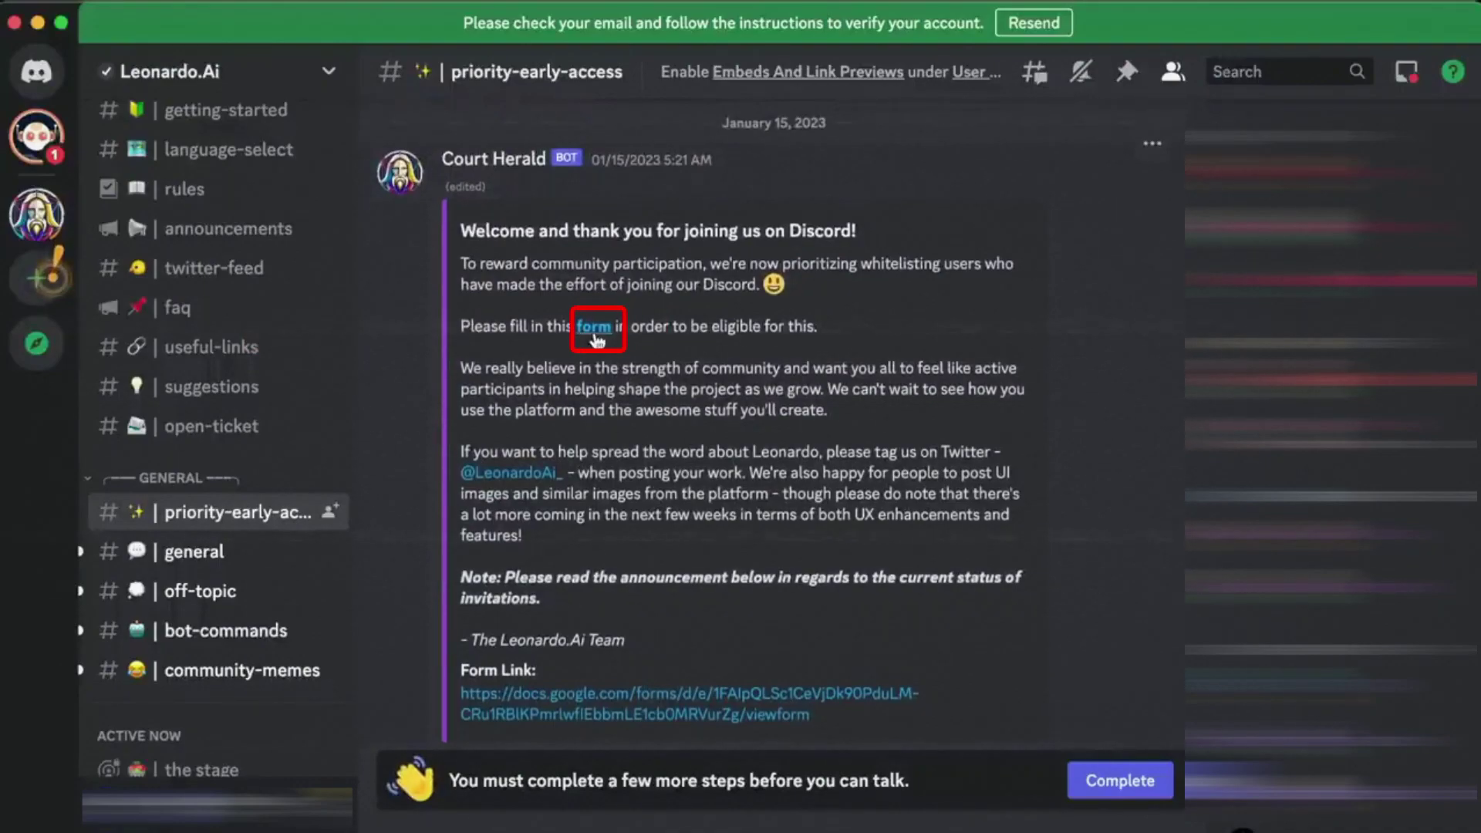
{"action": "left_click", "coordinate": [594, 330]}
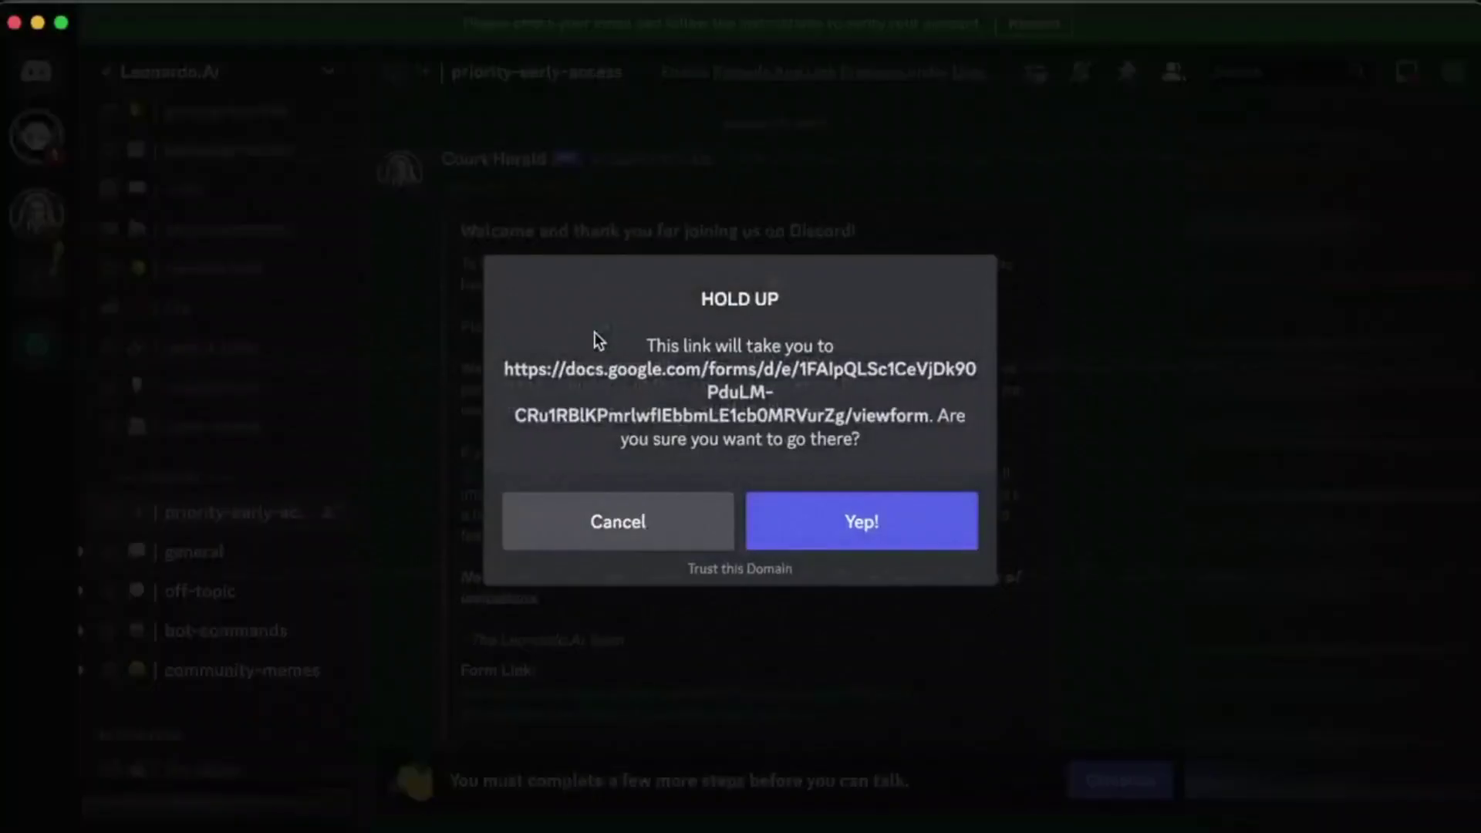
Step: Fill in the Priority Whitelist form answering Yes to joining Discord, and submit it
{"action": "left_click", "coordinate": [856, 530]}
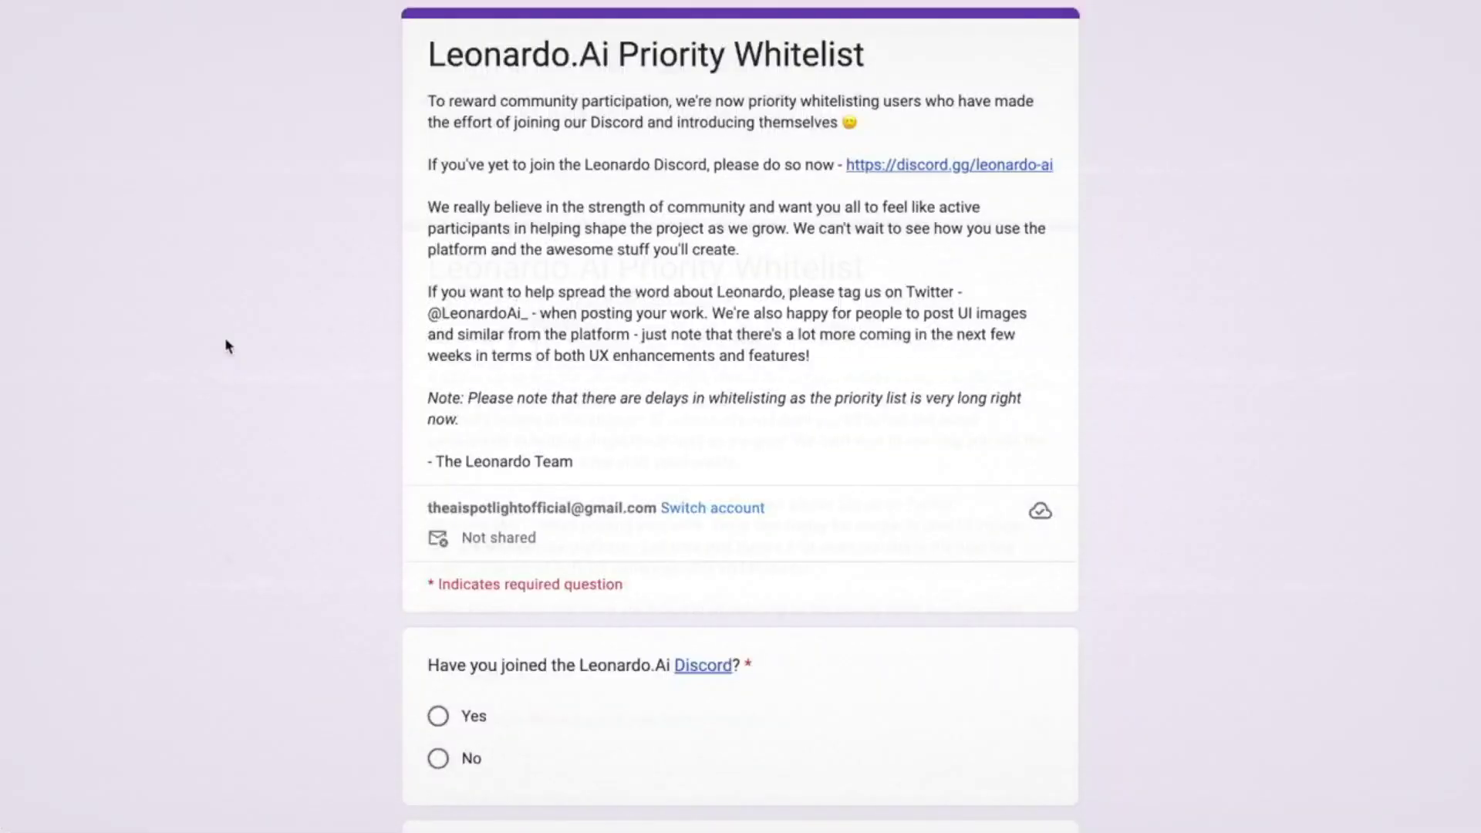
{"action": "scroll", "coordinate": [226, 344], "scroll_direction": "down", "scroll_amount": 4}
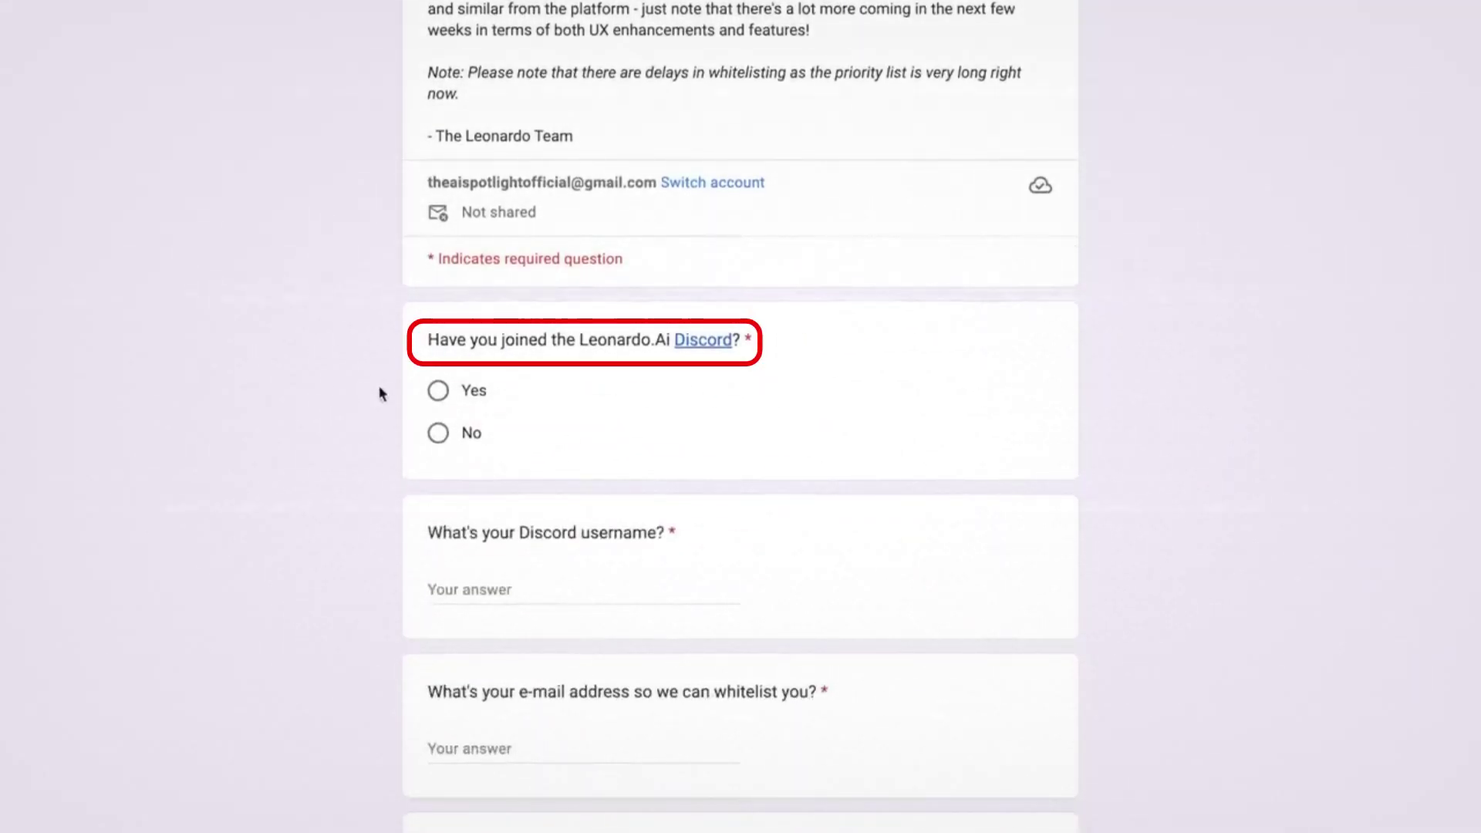
{"action": "left_click", "coordinate": [439, 392]}
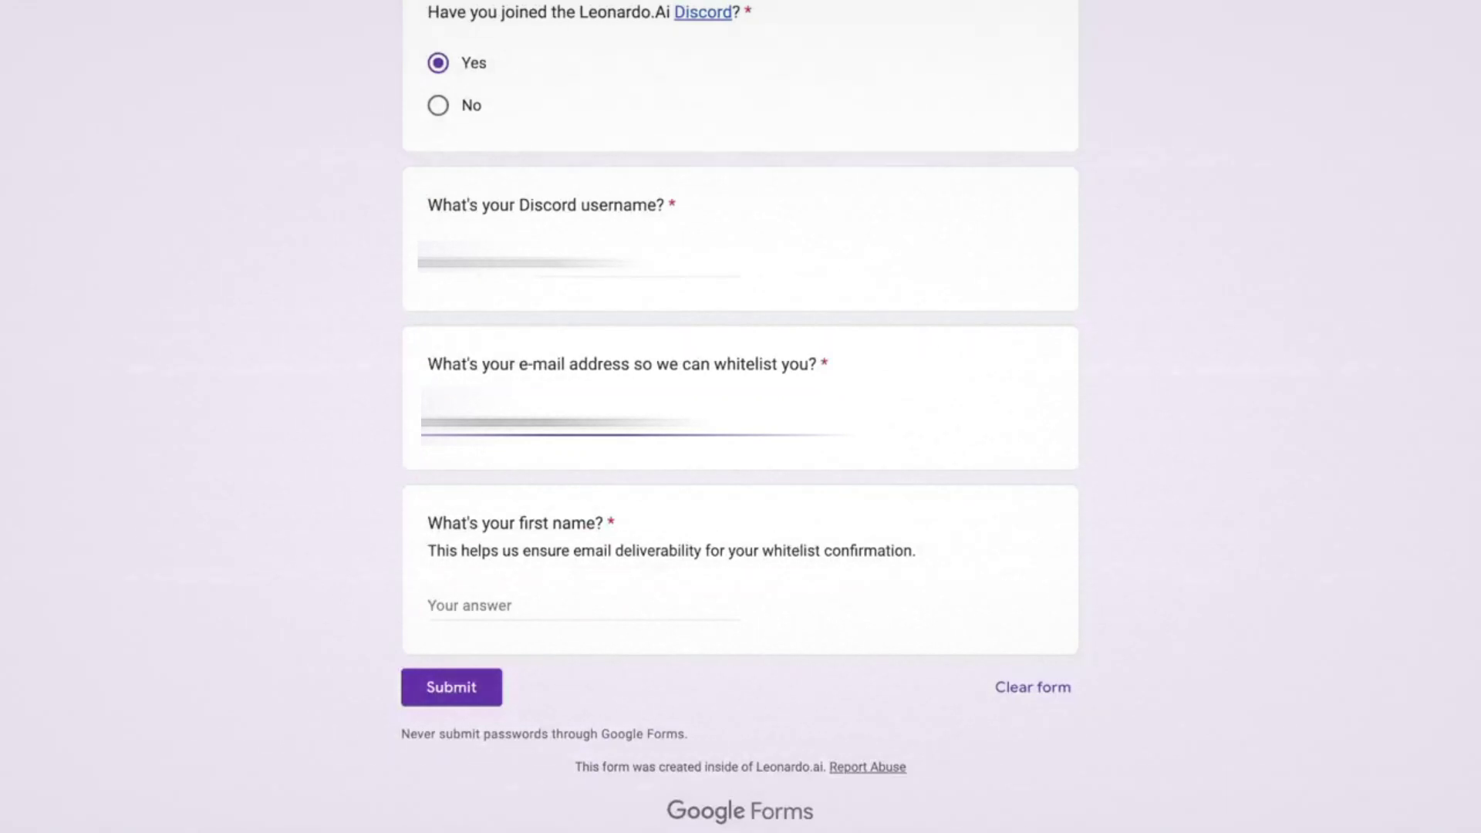
{"action": "scroll", "coordinate": [377, 645], "scroll_direction": "down", "scroll_amount": 1}
{"action": "left_click", "coordinate": [452, 676]}
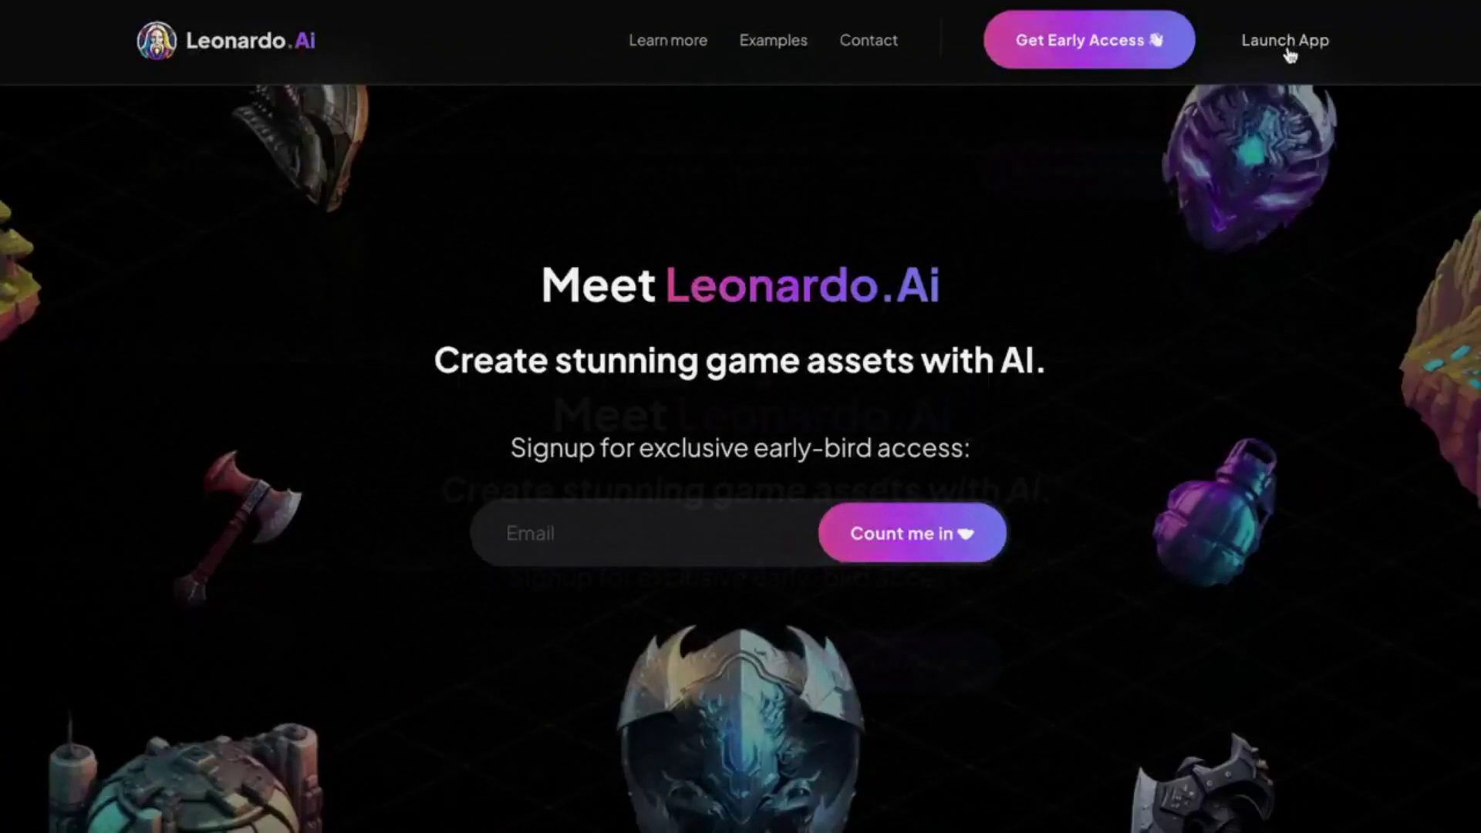
Step: Launch the Leonardo.Ai app and open AI Image Generation with the DreamShaper v5 model
{"action": "left_click", "coordinate": [1290, 48]}
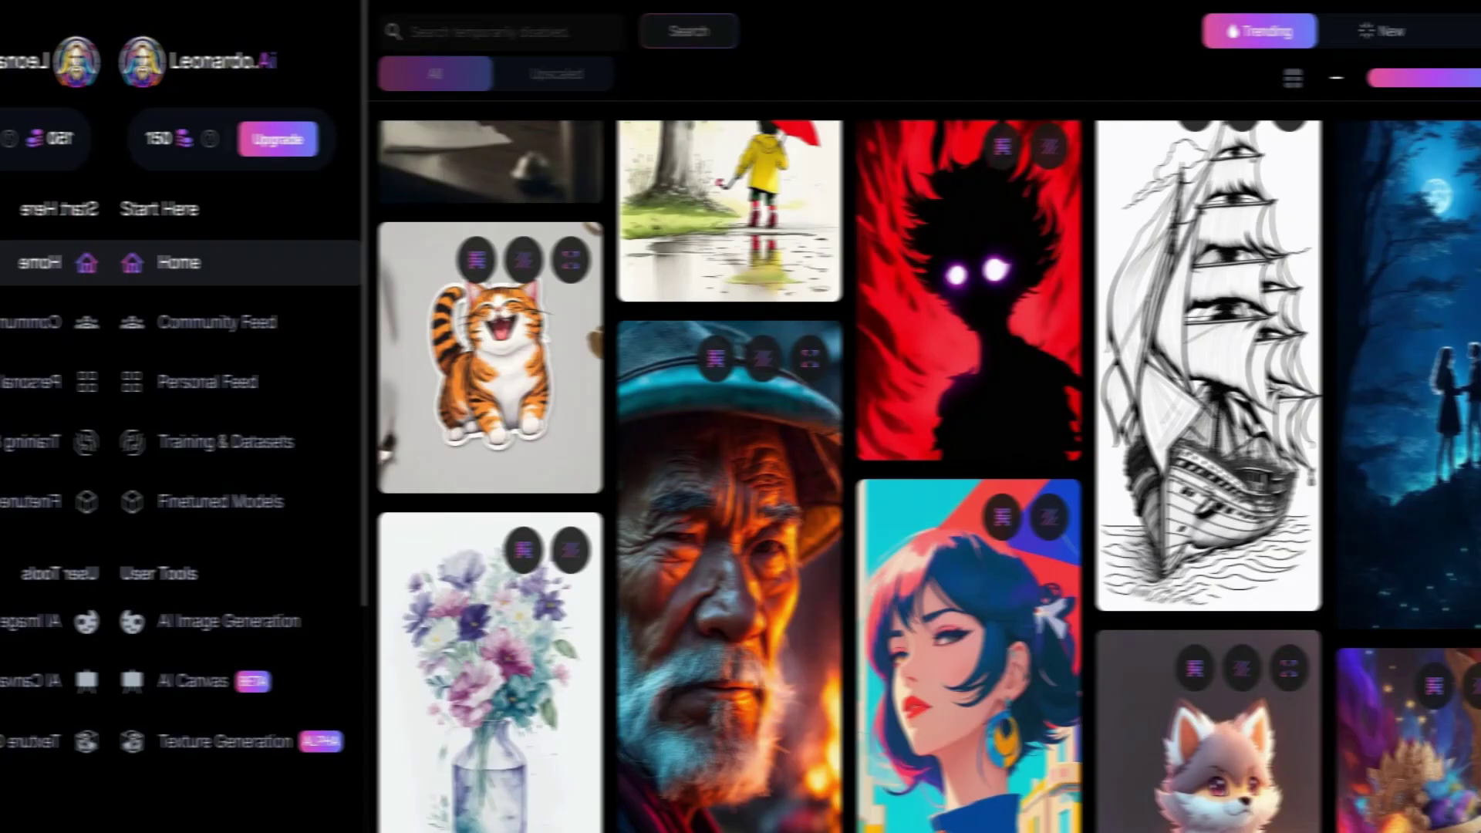
{"action": "scroll", "coordinate": [860, 475], "scroll_direction": "down", "scroll_amount": 3}
{"action": "scroll", "coordinate": [860, 475], "scroll_direction": "down", "scroll_amount": 2}
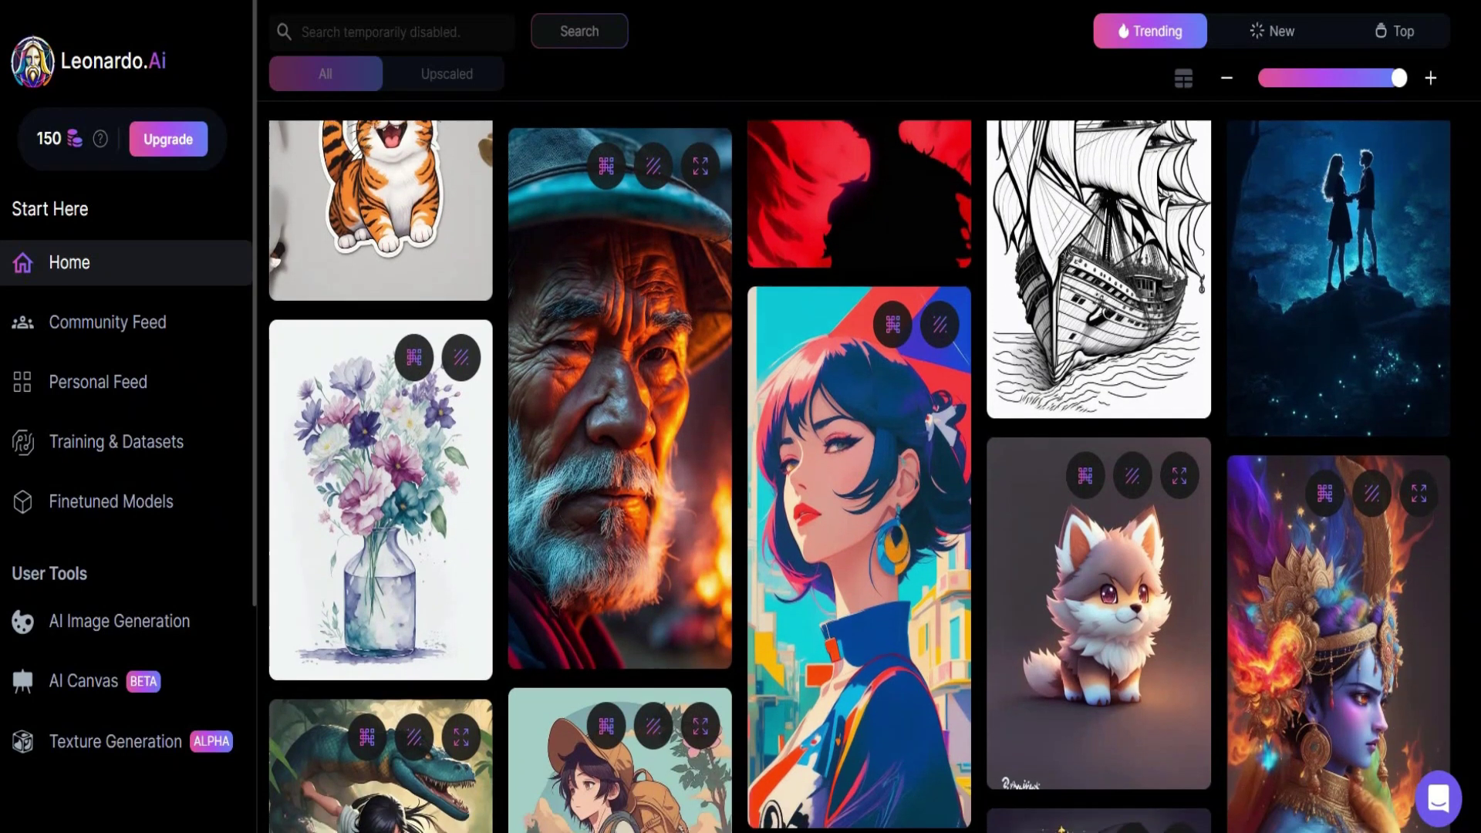
{"action": "scroll", "coordinate": [860, 475], "scroll_direction": "down", "scroll_amount": 2}
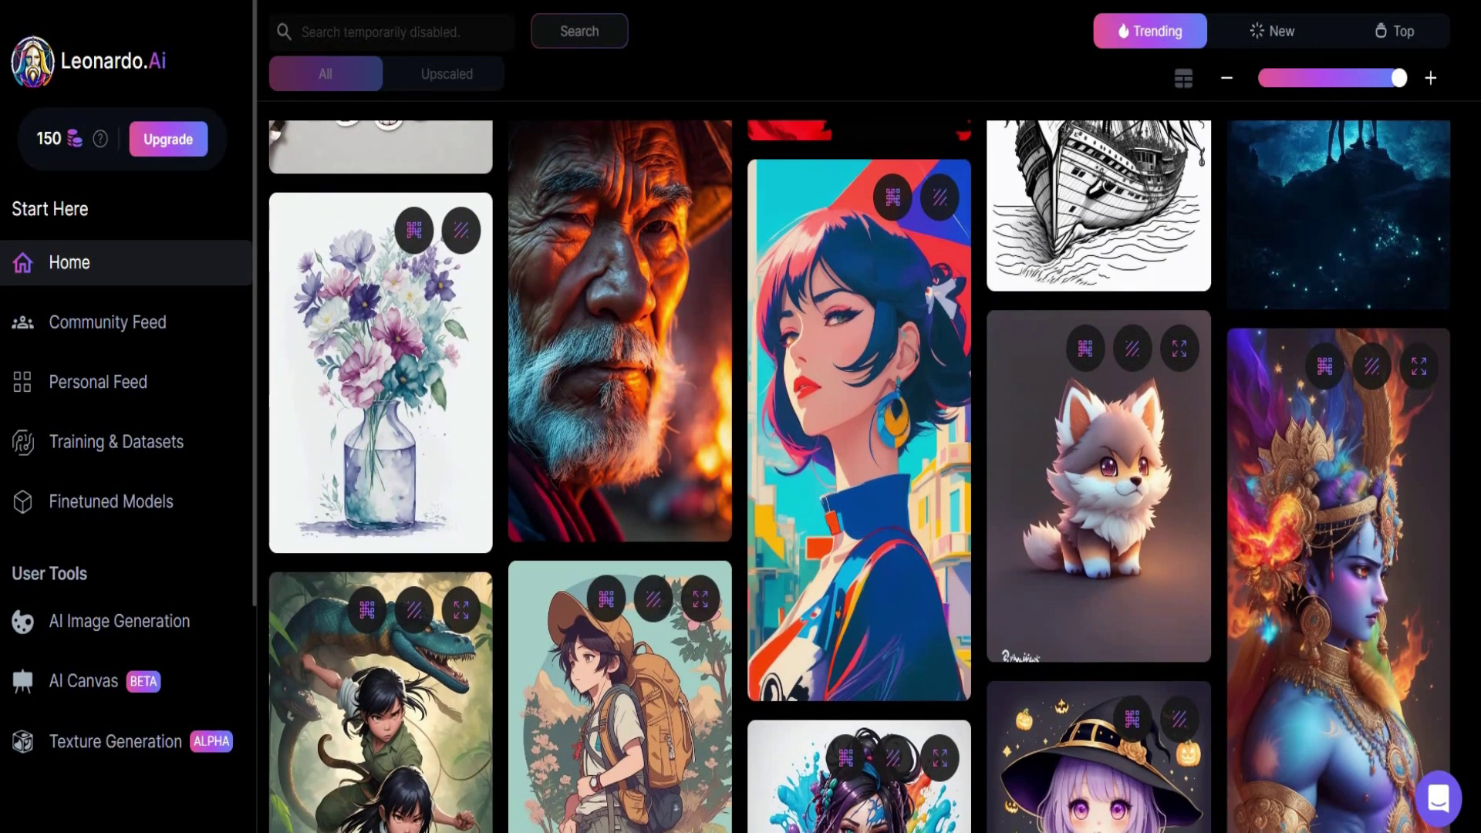
{"action": "scroll", "coordinate": [859, 475], "scroll_direction": "down", "scroll_amount": 2}
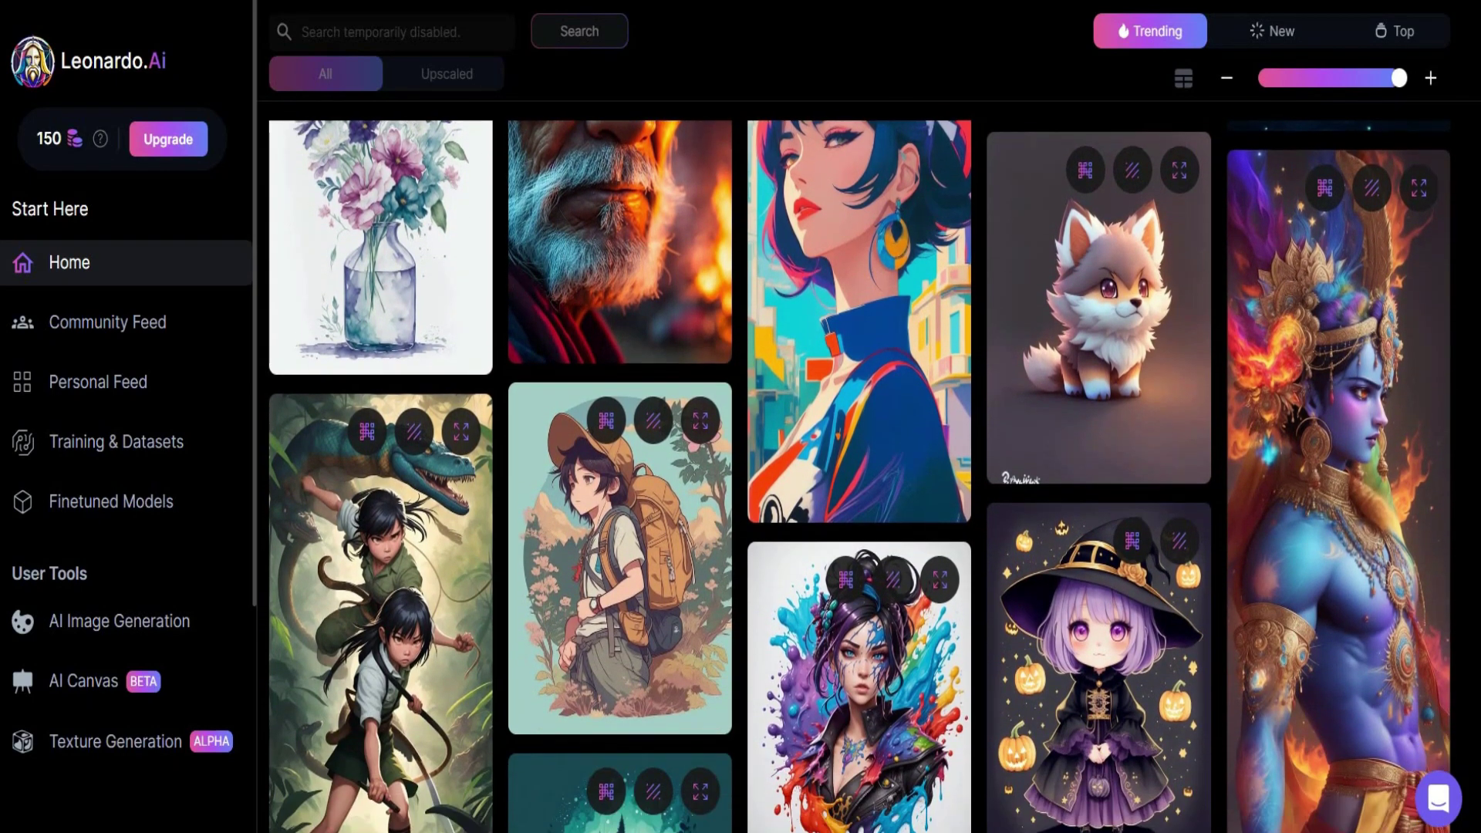
{"action": "scroll", "coordinate": [860, 476], "scroll_direction": "down", "scroll_amount": 2}
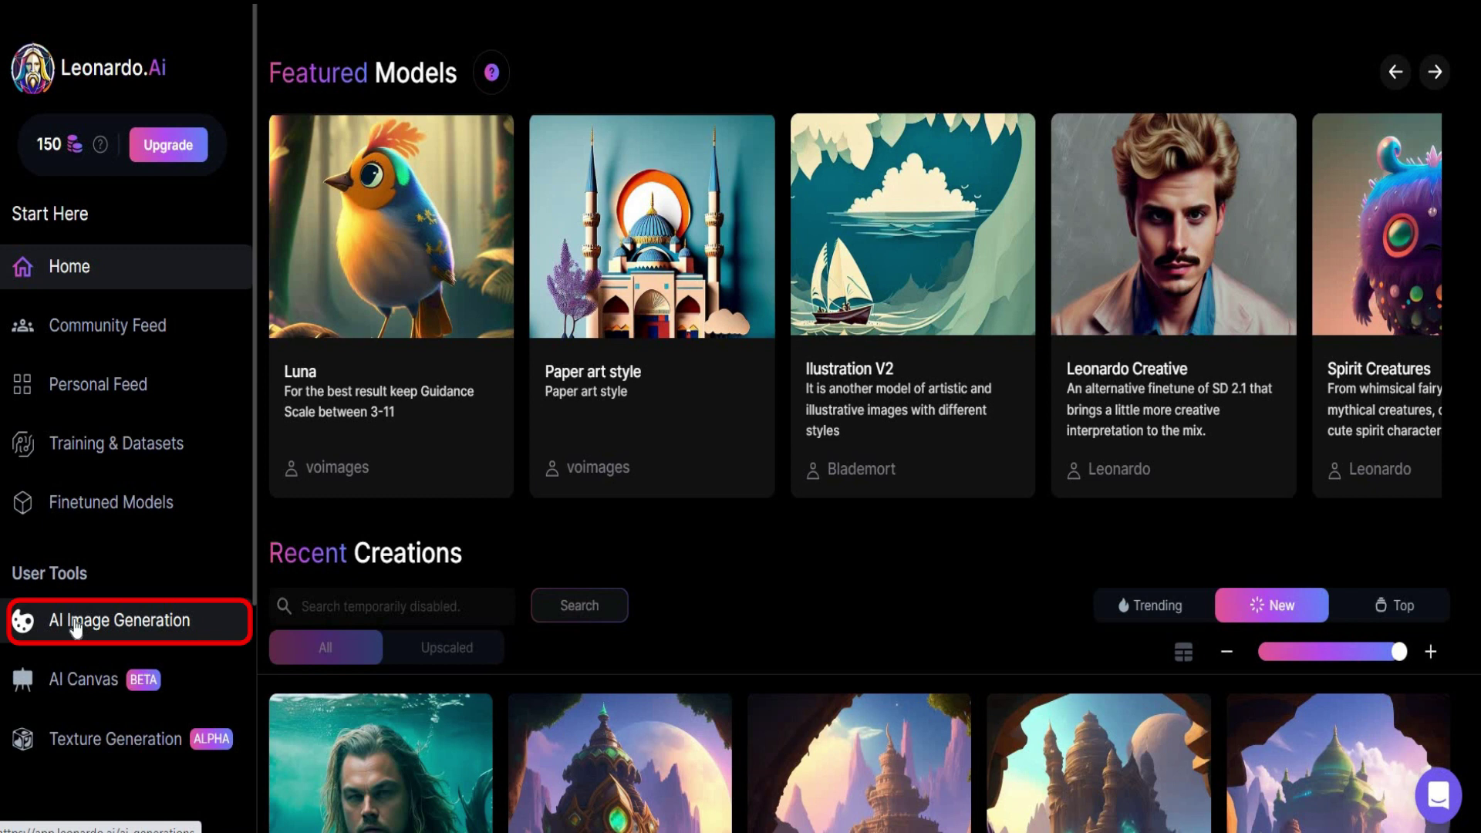
{"action": "left_click", "coordinate": [75, 626]}
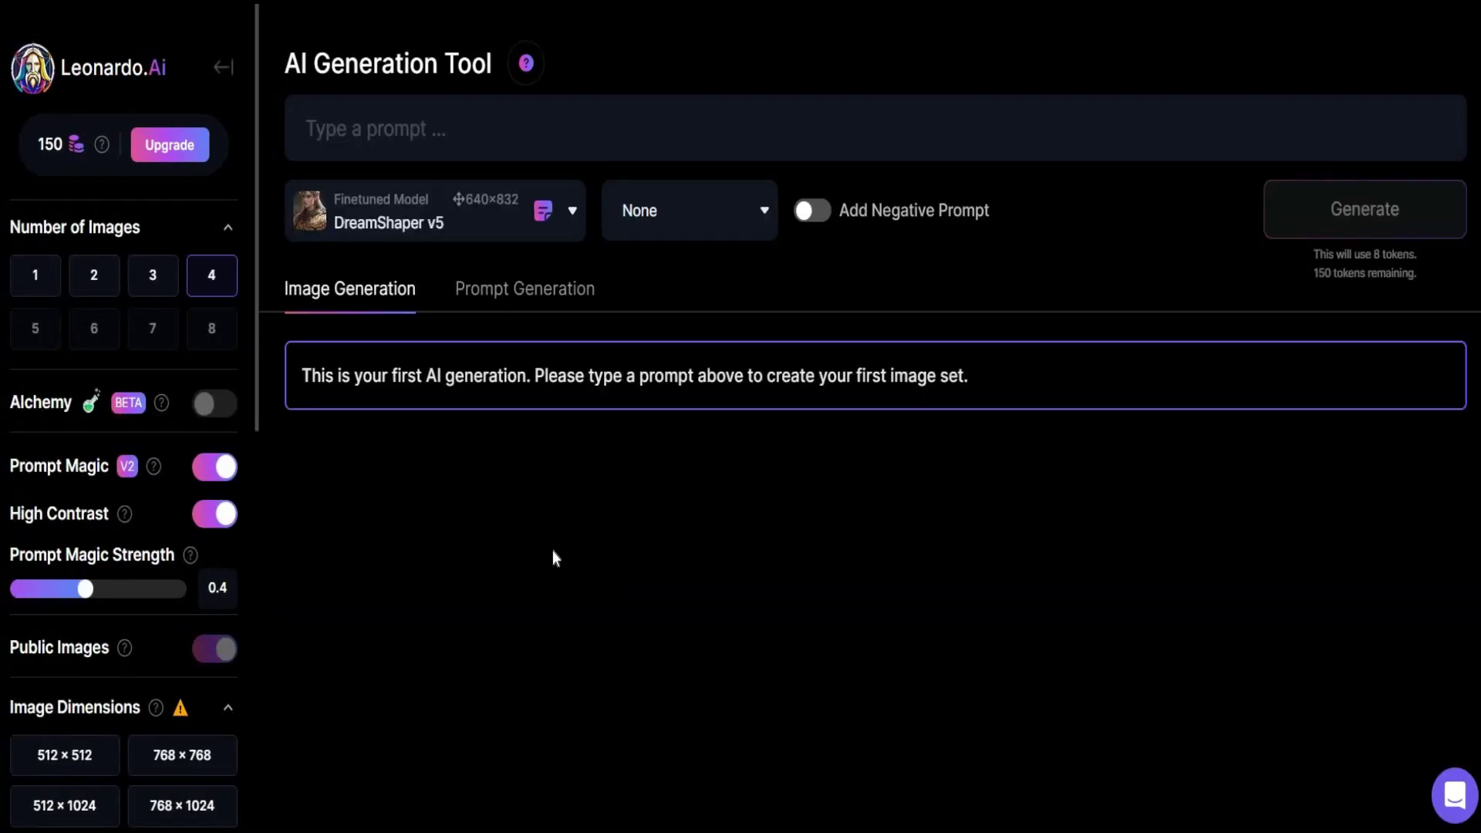
Step: Generate images from the Chapter 1 line about Lily's hidden garden plus 'animal story for kids'
{"action": "left_click", "coordinate": [1034, 154]}
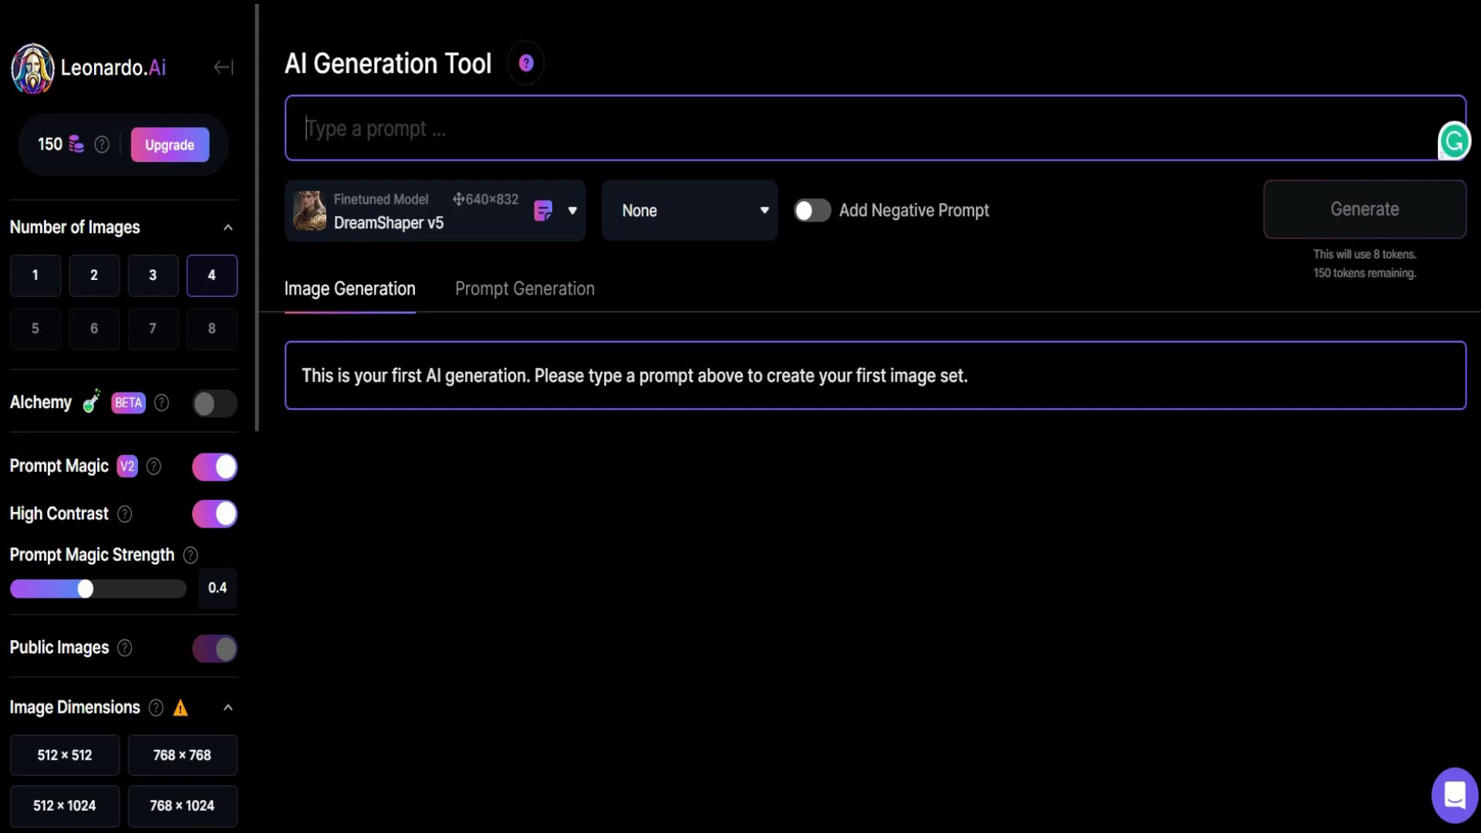
{"action": "left_click", "coordinate": [1050, 1]}
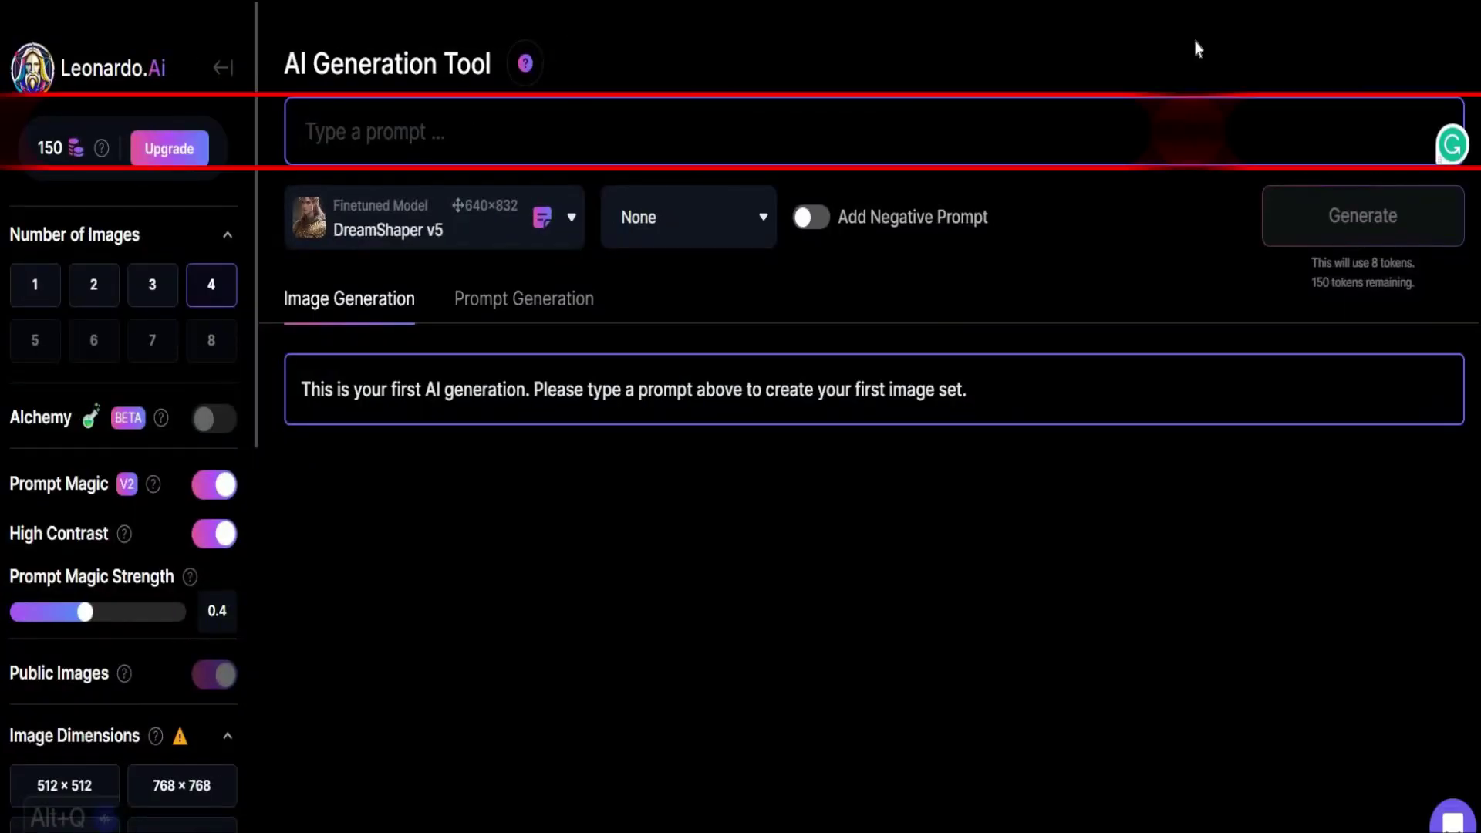
{"action": "type", "text": "Lily discovers a hidden entrance to a magical garden and meets the first animal,"}
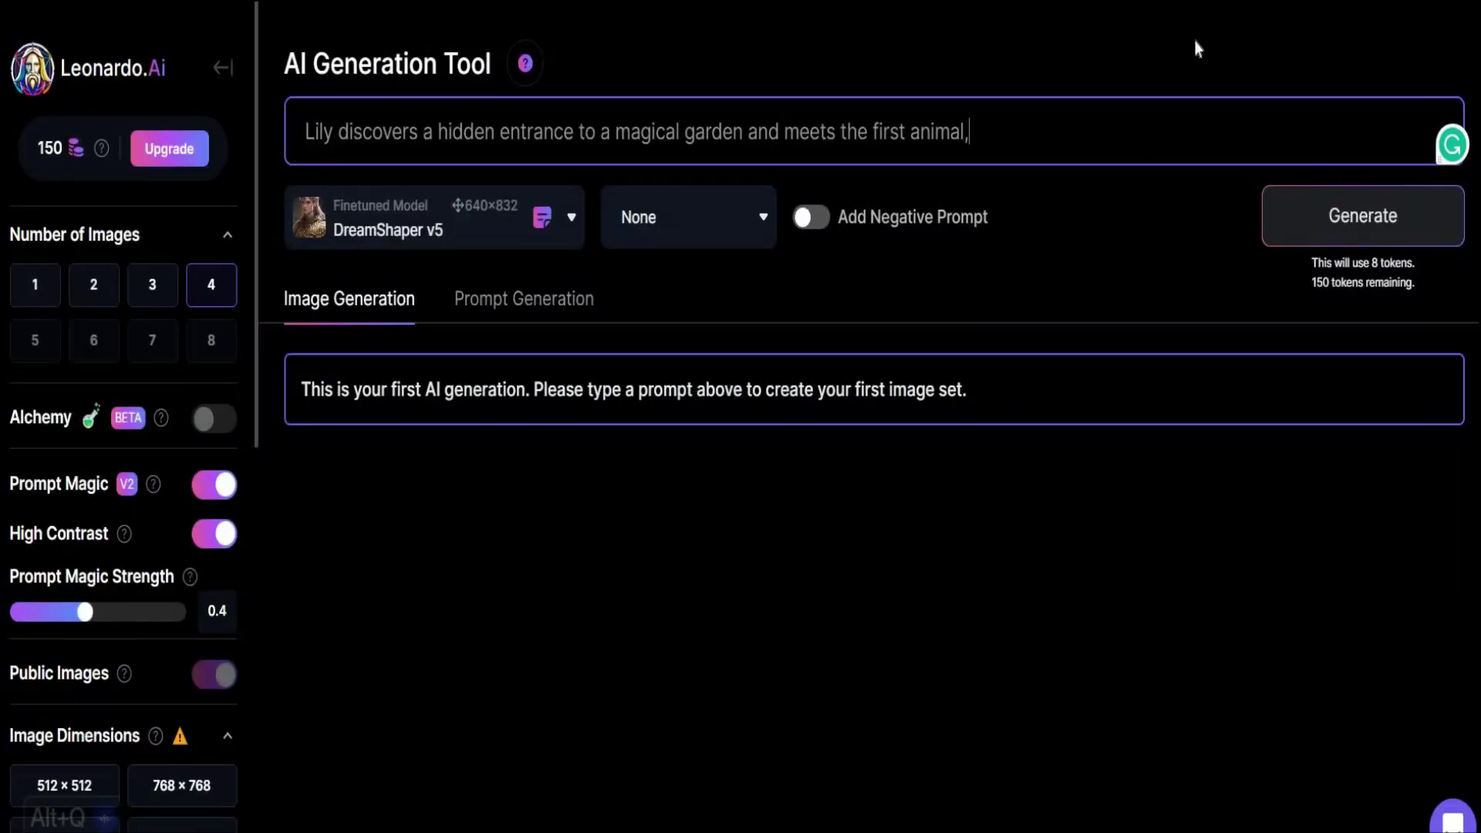
{"action": "type", "text": "animal story for kids"}
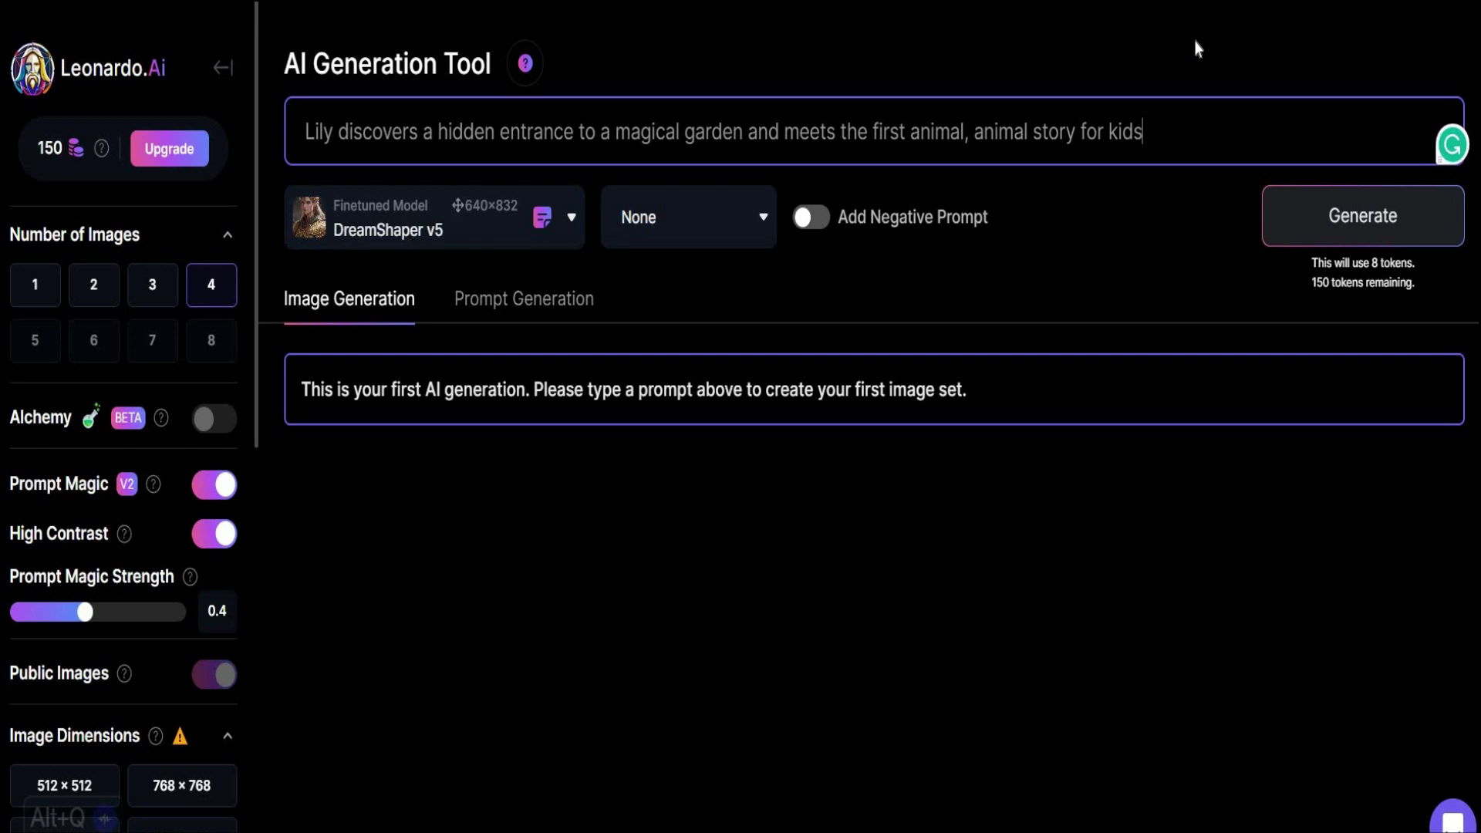
{"action": "left_click", "coordinate": [1399, 244]}
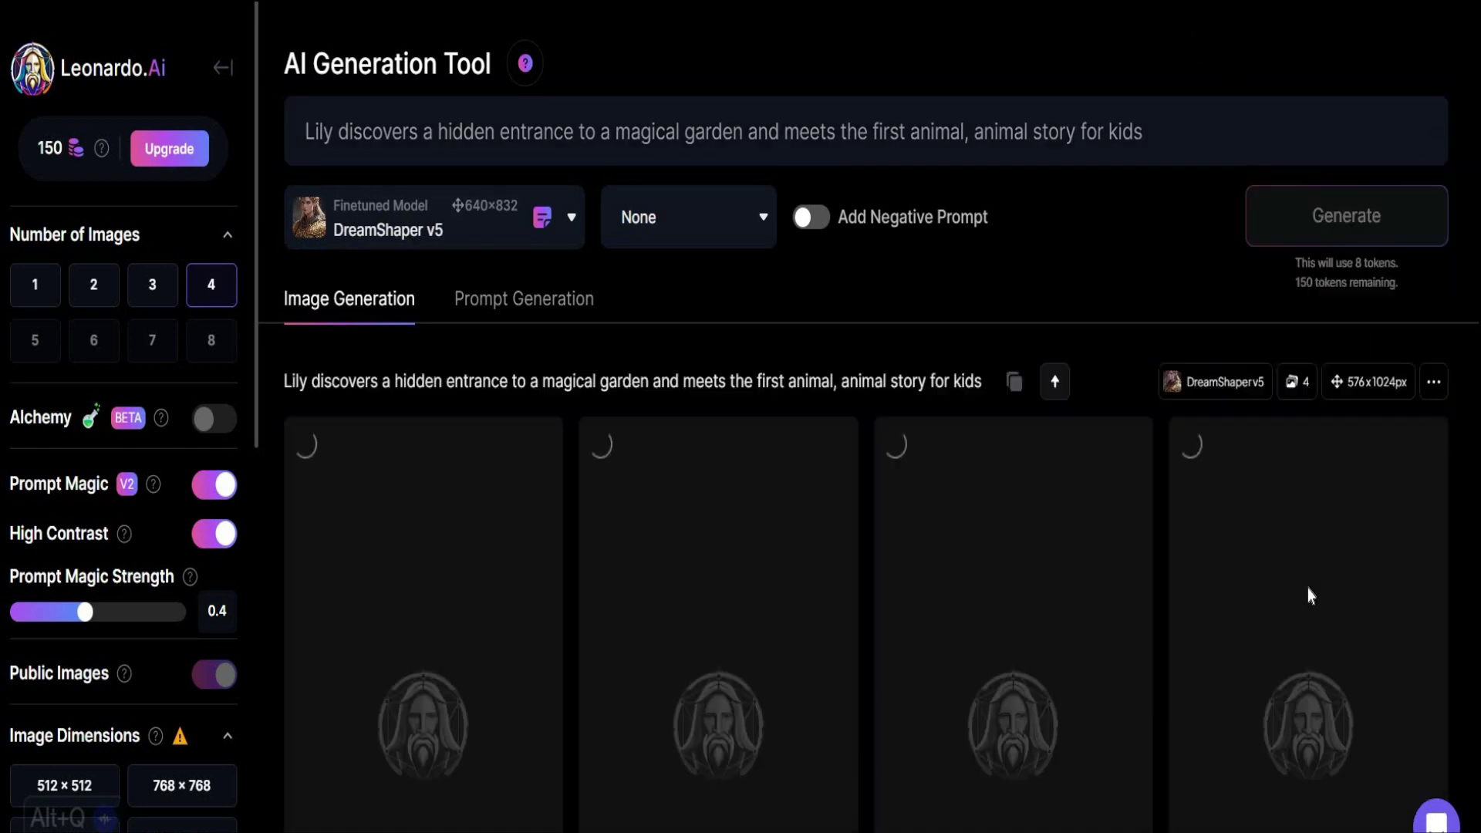
Step: View the four garden illustrations enlarged in turn, through the white wolf, grey wolf and husky versions
{"action": "scroll", "coordinate": [1309, 595], "scroll_direction": "down", "scroll_amount": 2}
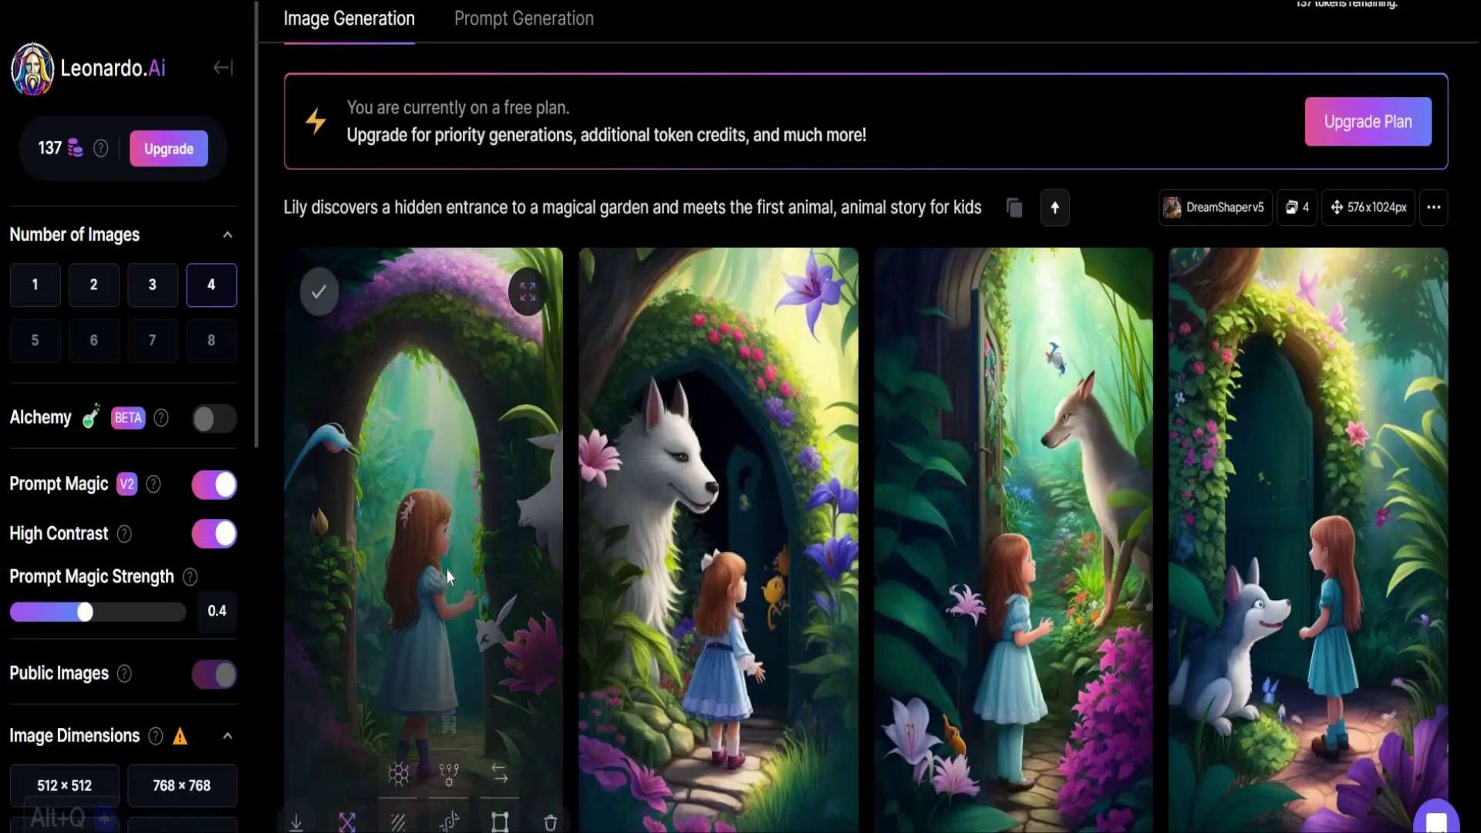
{"action": "left_click", "coordinate": [471, 559]}
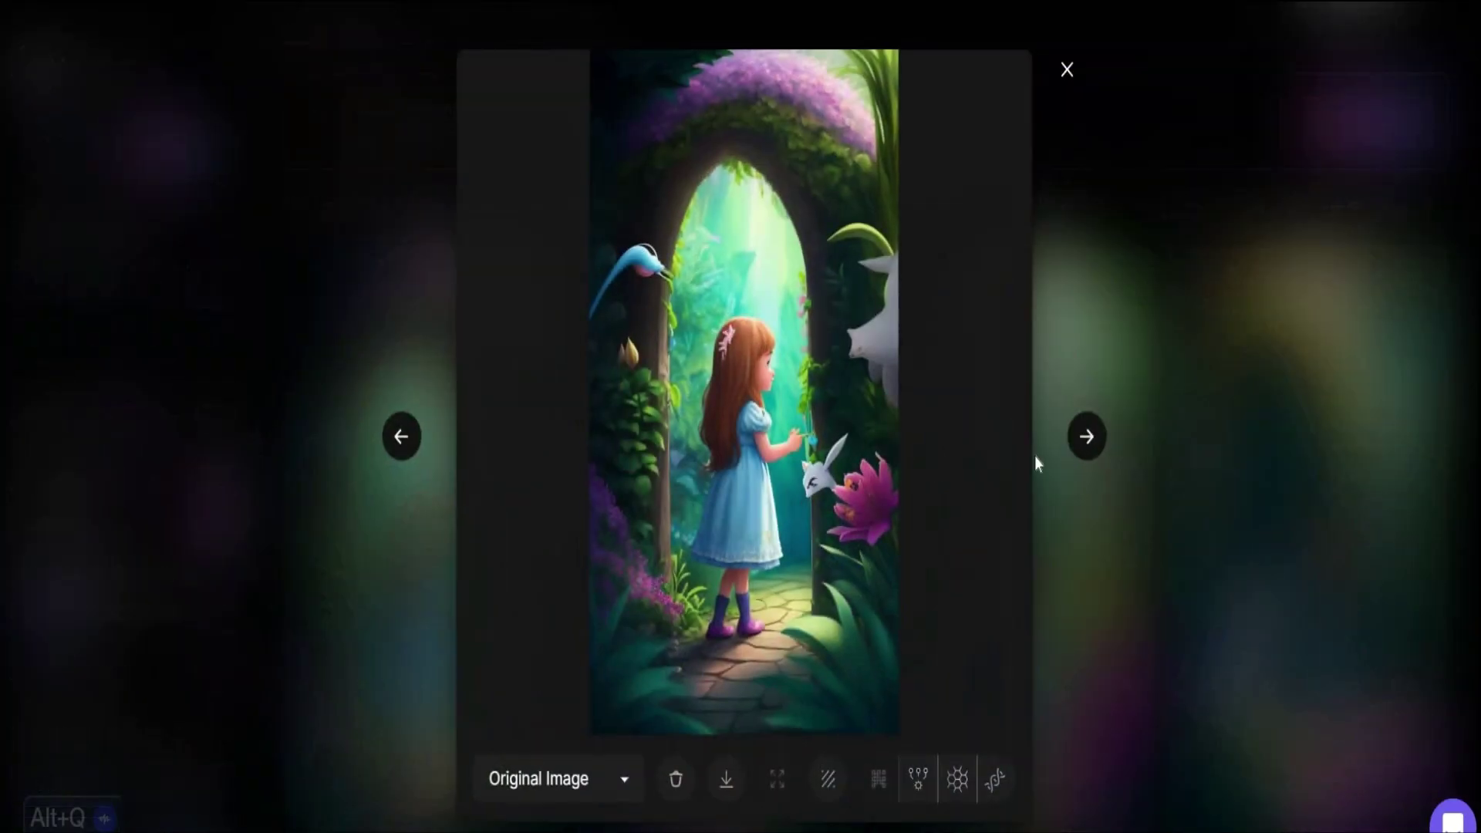
{"action": "left_click", "coordinate": [1098, 448]}
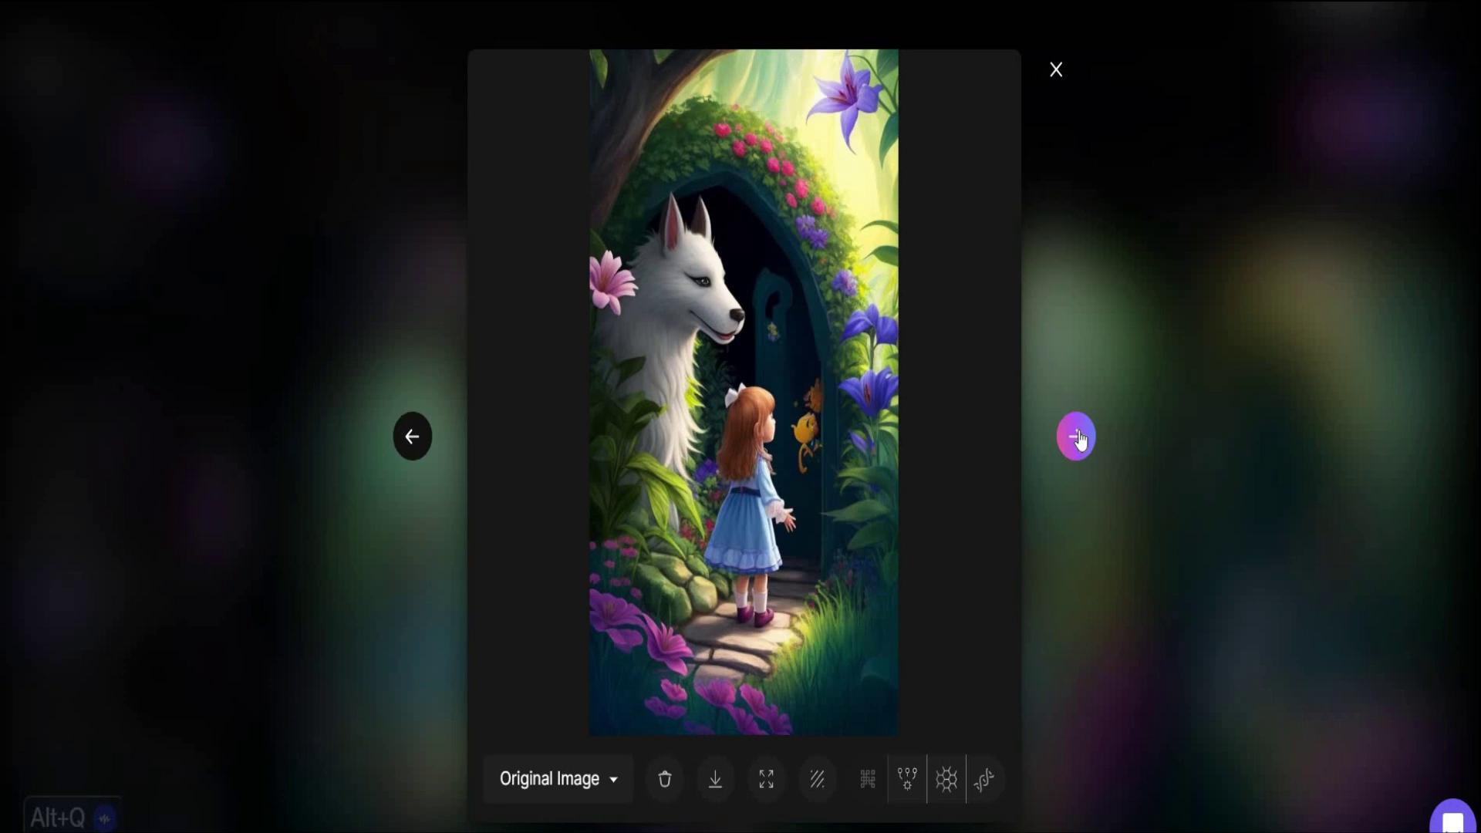
{"action": "left_click", "coordinate": [1079, 440]}
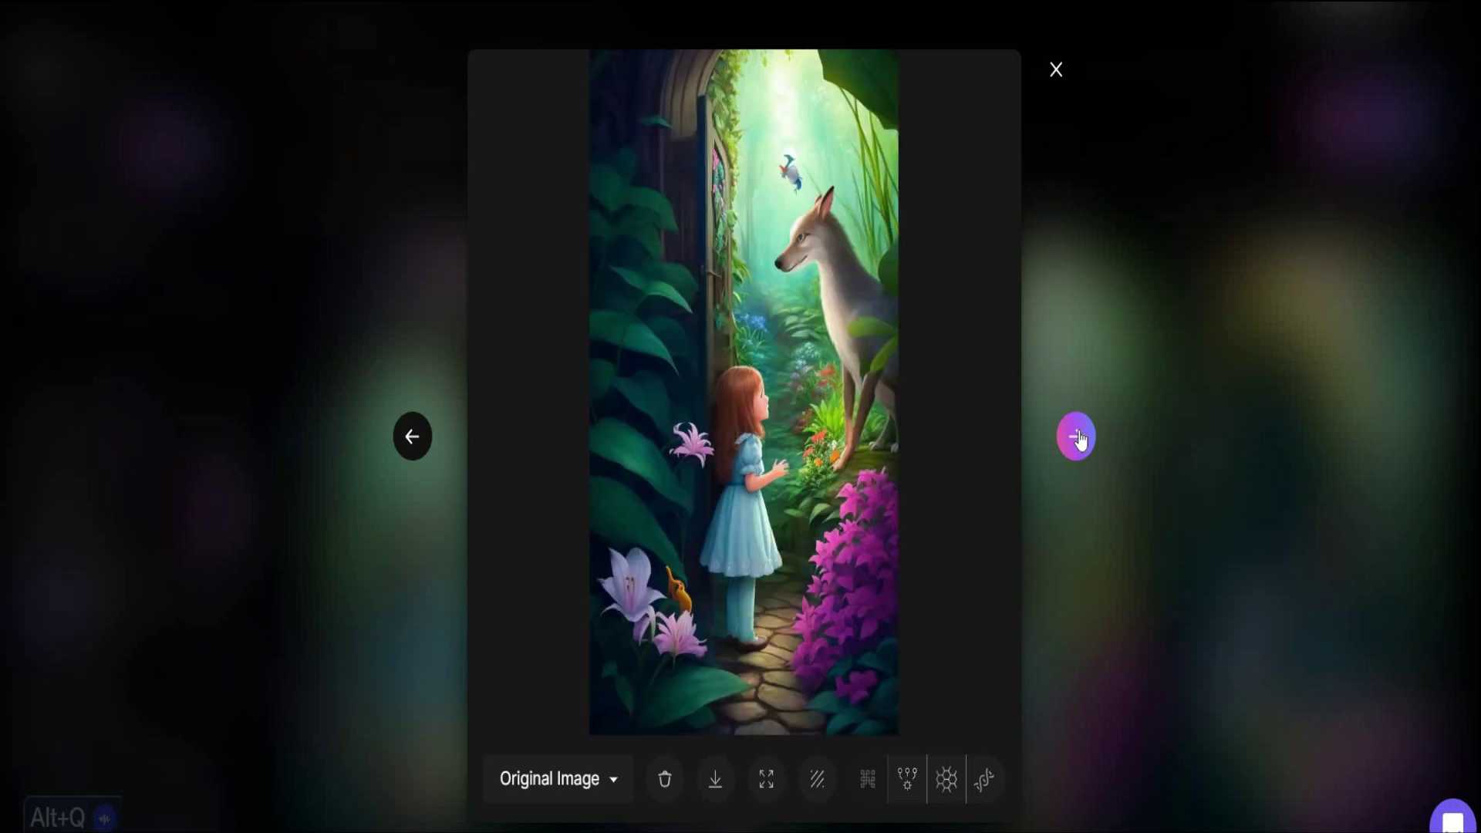
{"action": "left_click", "coordinate": [1079, 440]}
{"action": "left_click", "coordinate": [1078, 439]}
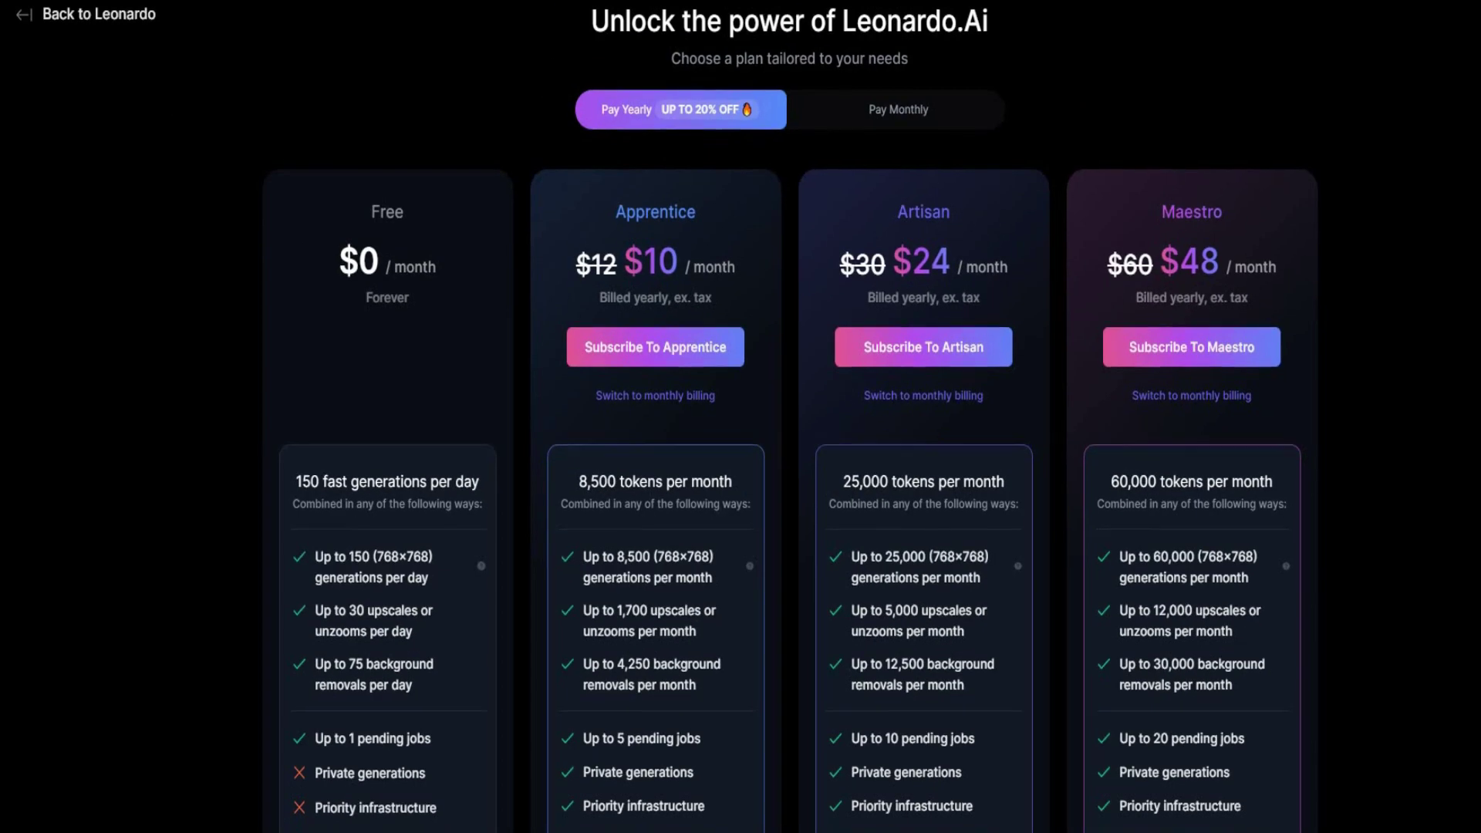
Step: Scroll through the plan details, then type 'the human 8-year-old' into the prompt
{"action": "scroll", "coordinate": [741, 417], "scroll_direction": "down", "scroll_amount": 2}
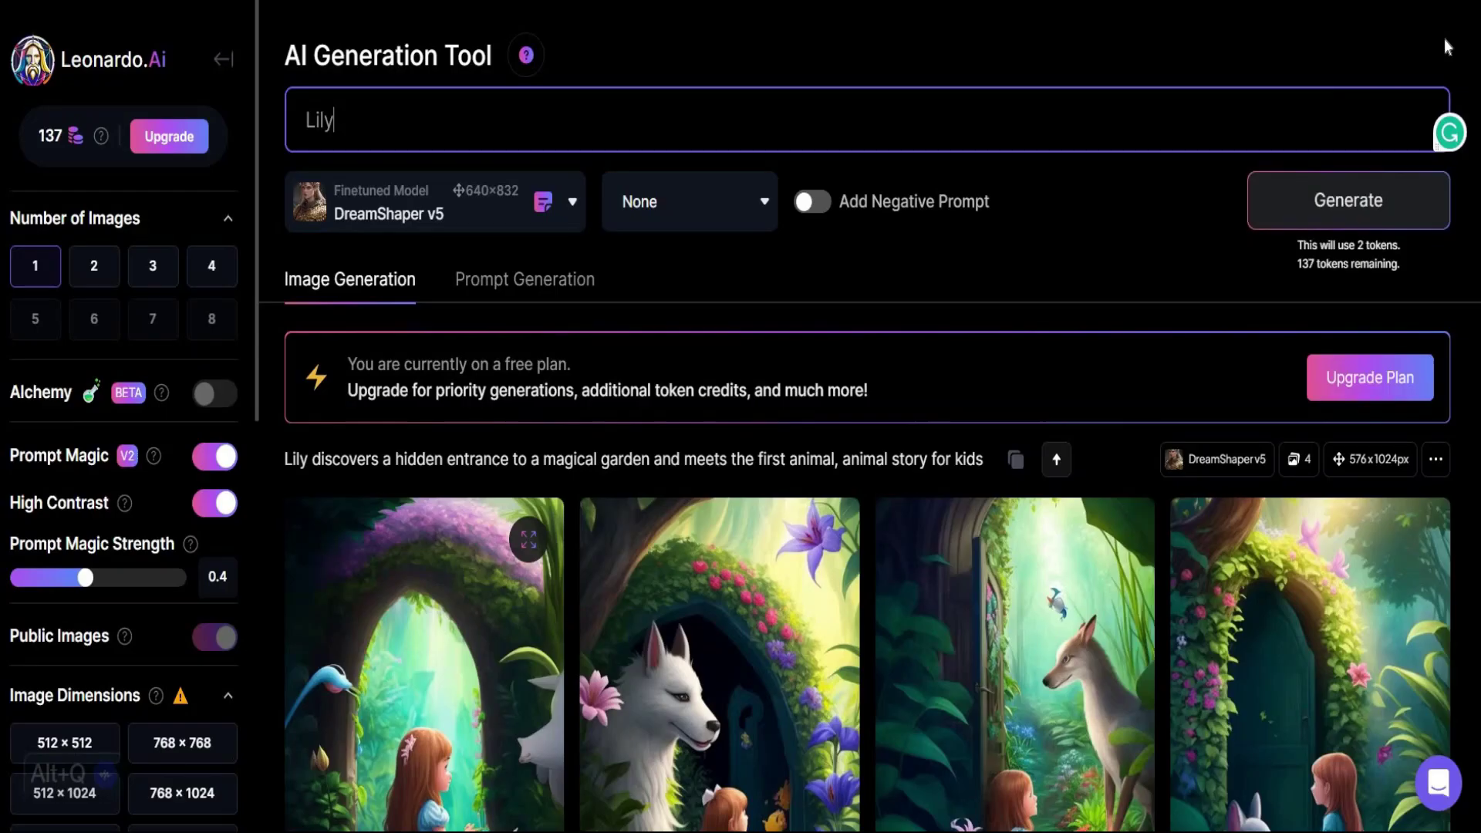
{"action": "type", "text": "the human 8-year-old"}
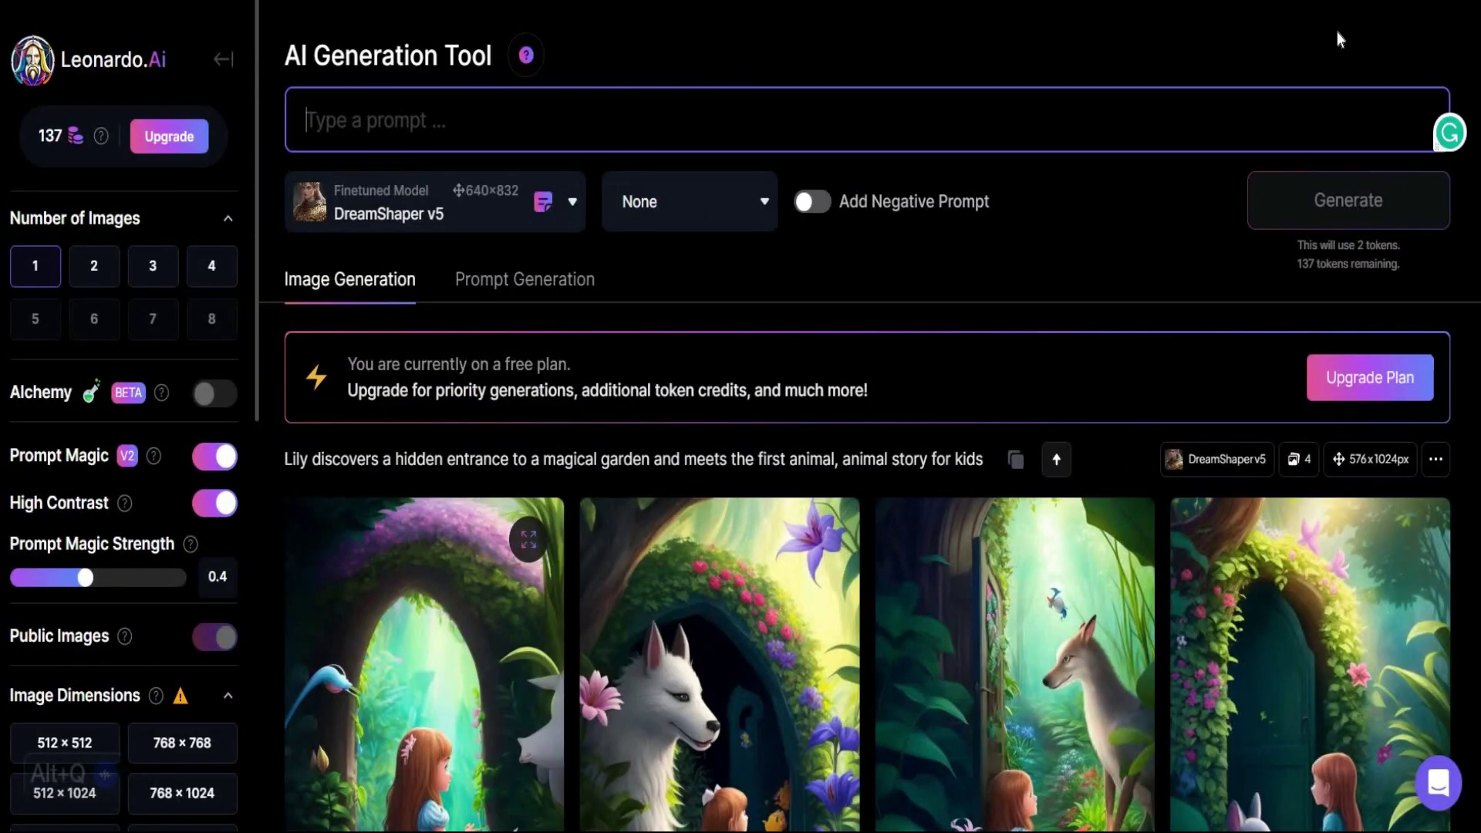
Step: Paste the talking-fox line, insert ', a human 8-year-old girl' after Lily, and append ', an animal story for kids'
{"action": "type", "text": "Lily encounters a talking fox named Jasper who has the power to grant wishes"}
{"action": "left_click", "coordinate": [1304, 76]}
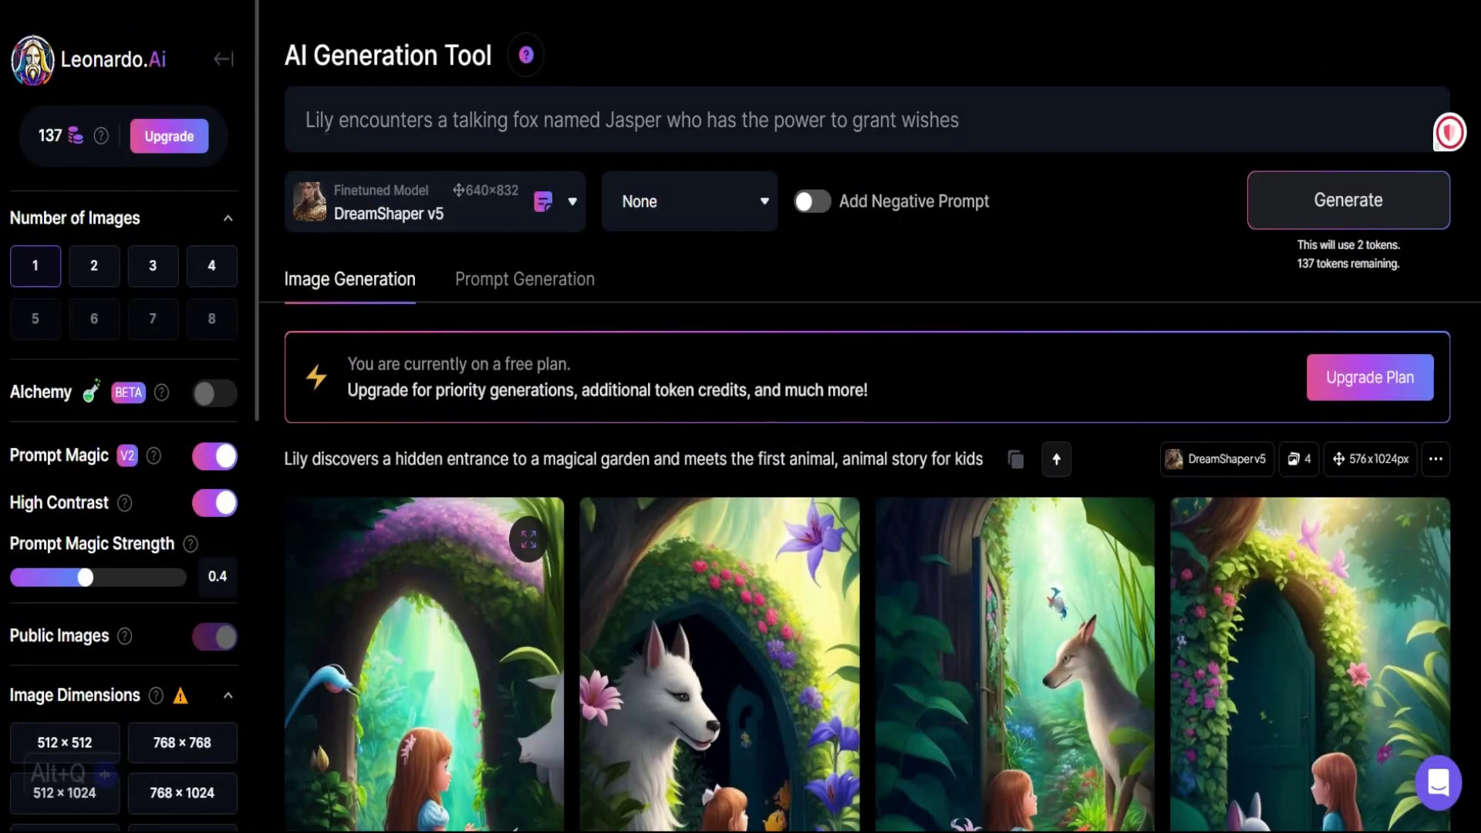
{"action": "left_click", "coordinate": [335, 121]}
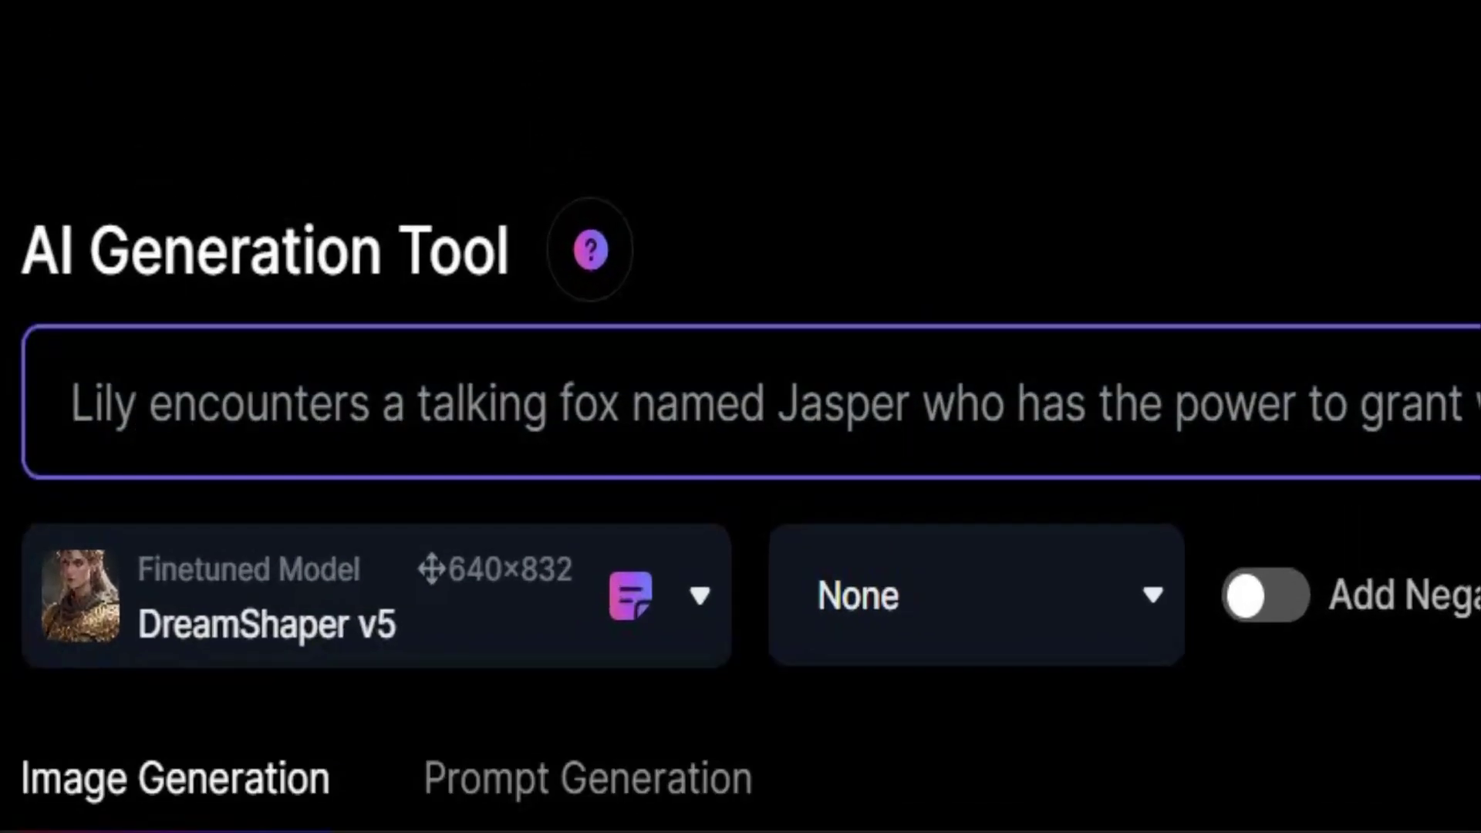
{"action": "type", "text": ", a human 8-year-old girl"}
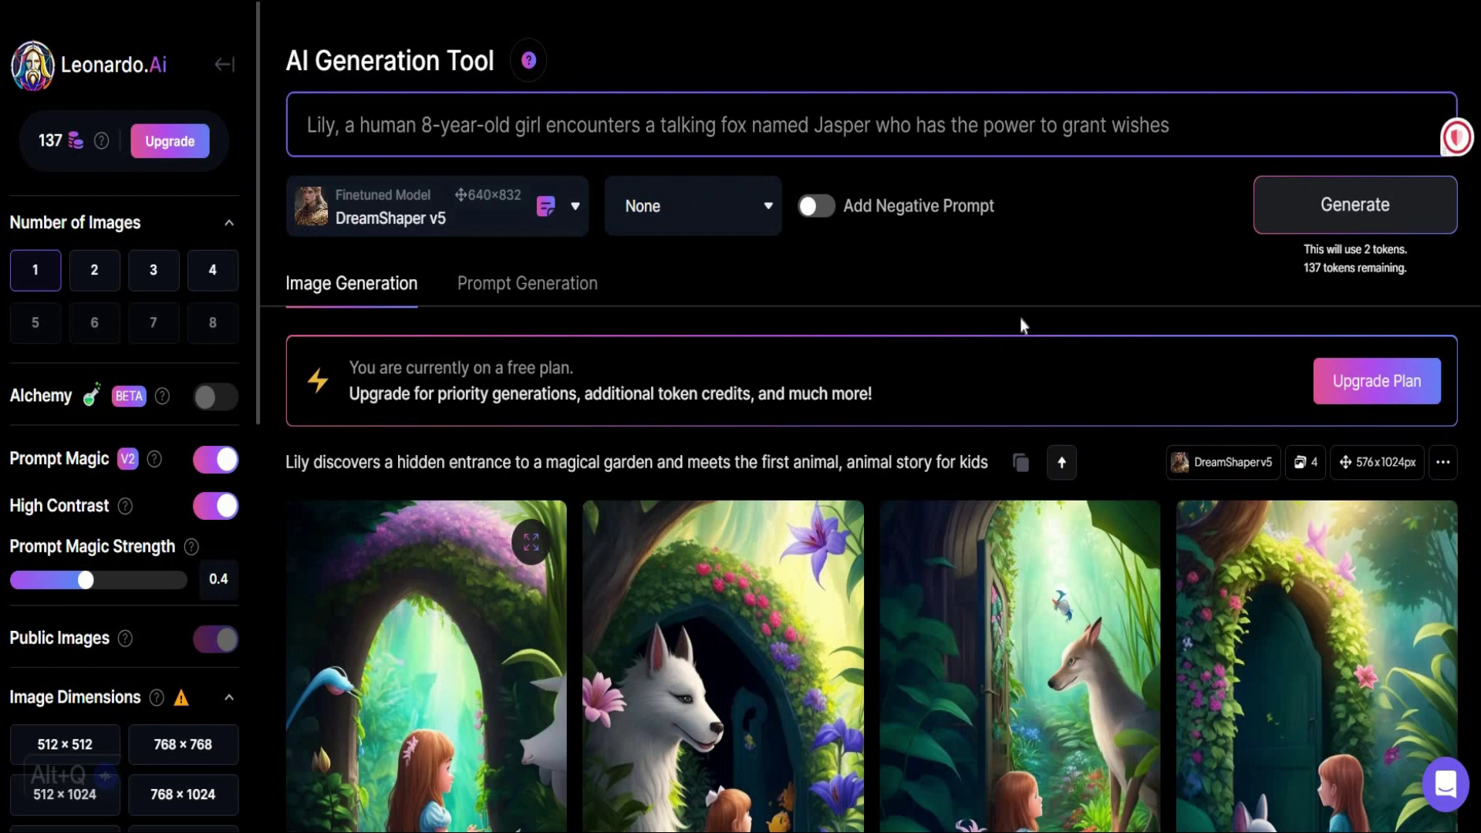
{"action": "key", "text": "End"}
{"action": "type", "text": ", an animal story for kids"}
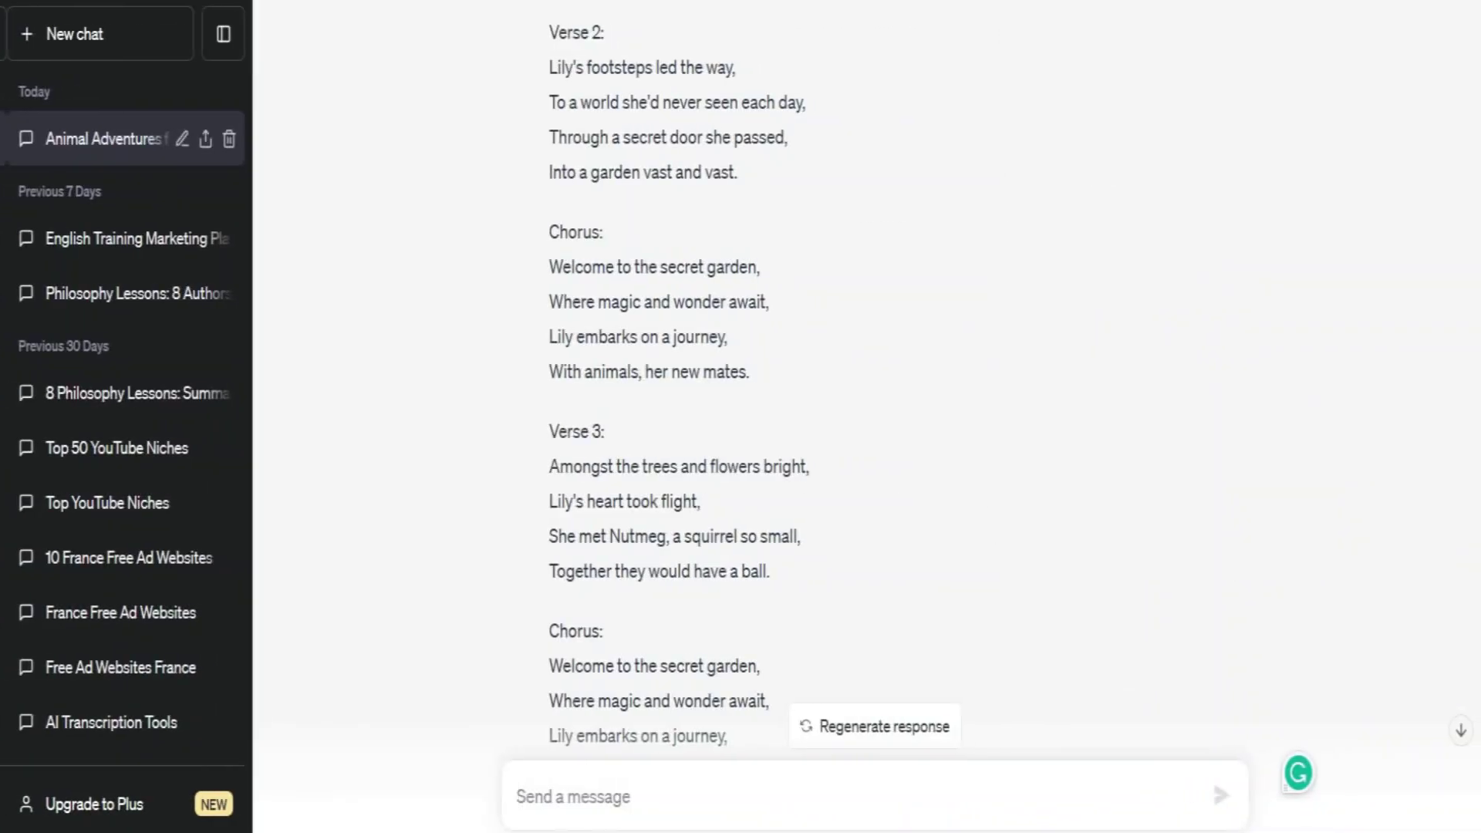
Step: Scroll down the gallery past the water, dolphin and fairy scenes to the animal illustrations
{"action": "scroll", "coordinate": [1205, 775], "scroll_direction": "down", "scroll_amount": 15}
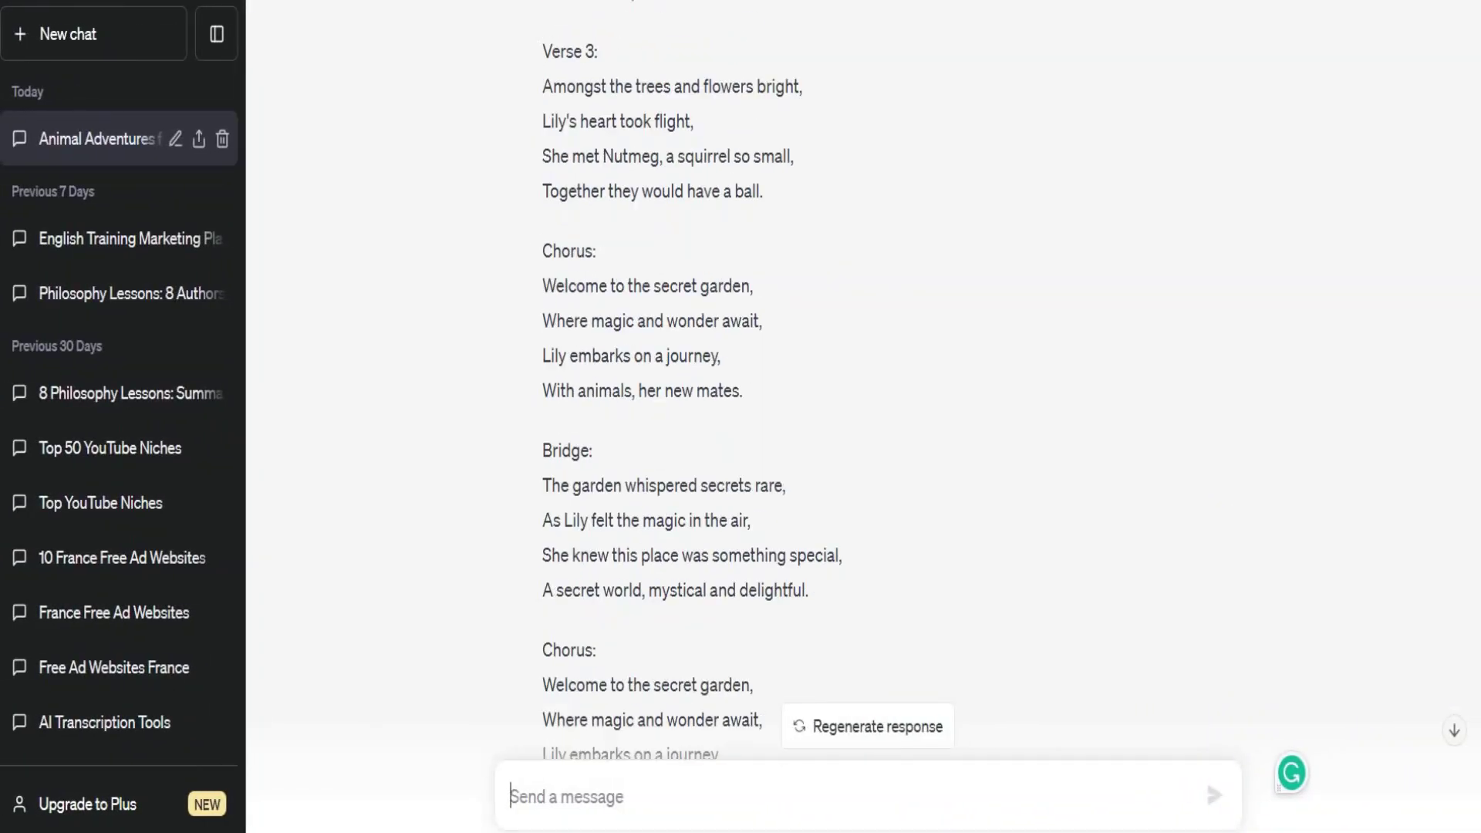
{"action": "scroll", "coordinate": [1206, 775], "scroll_direction": "down", "scroll_amount": 15}
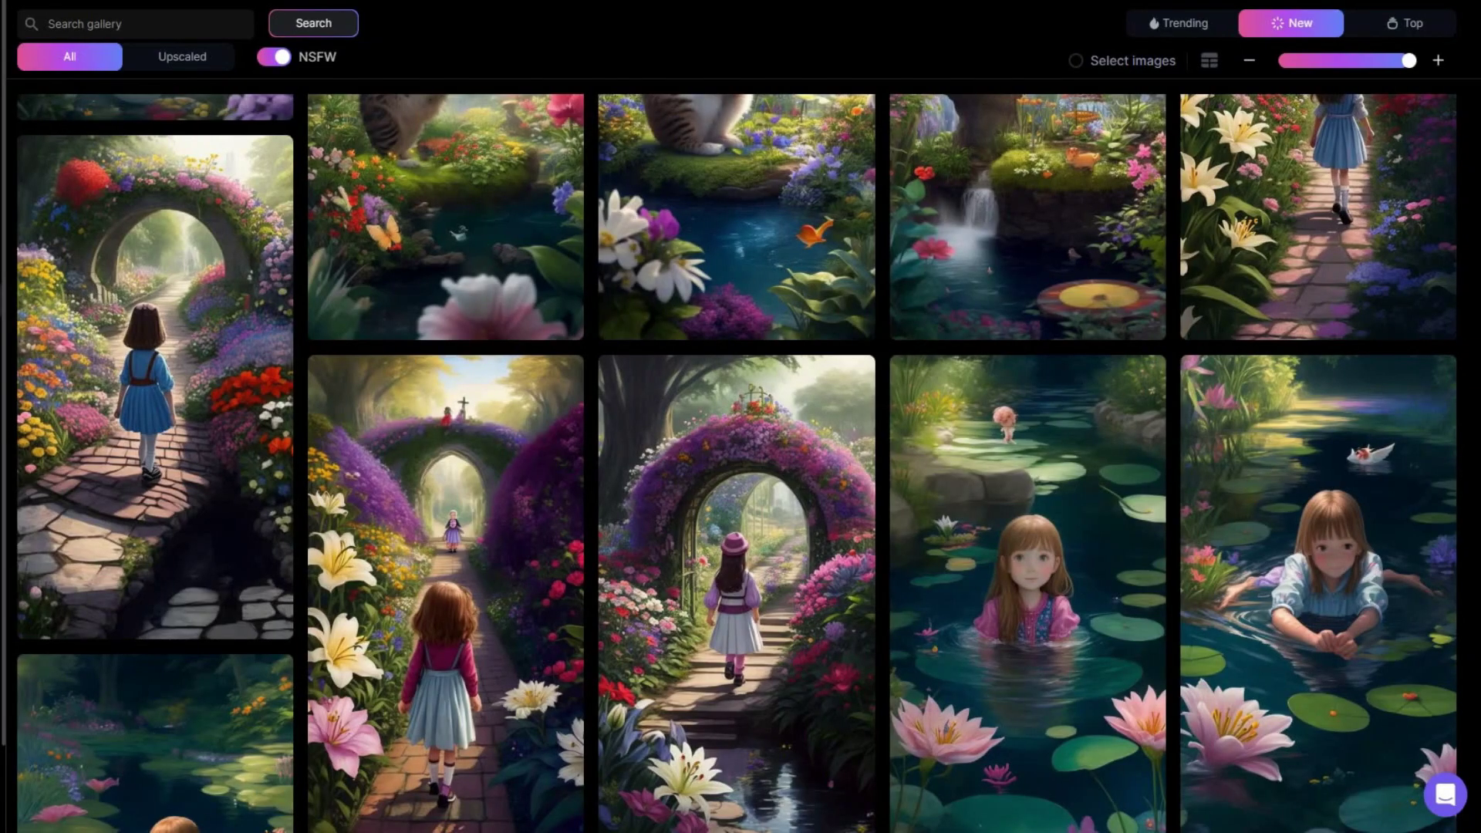
{"action": "scroll", "coordinate": [737, 463], "scroll_direction": "down", "scroll_amount": 3}
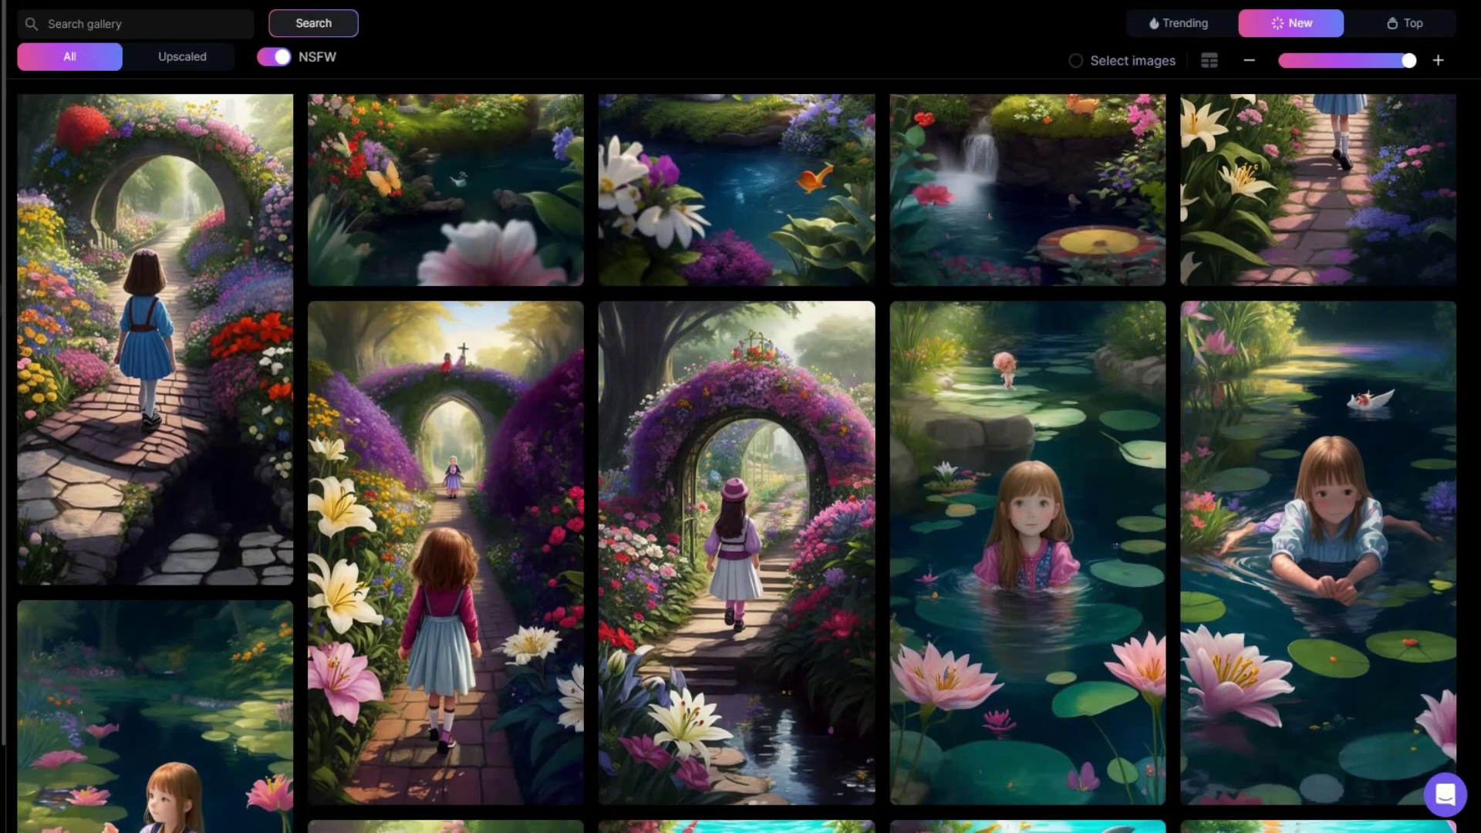
{"action": "scroll", "coordinate": [737, 463], "scroll_direction": "down", "scroll_amount": 4}
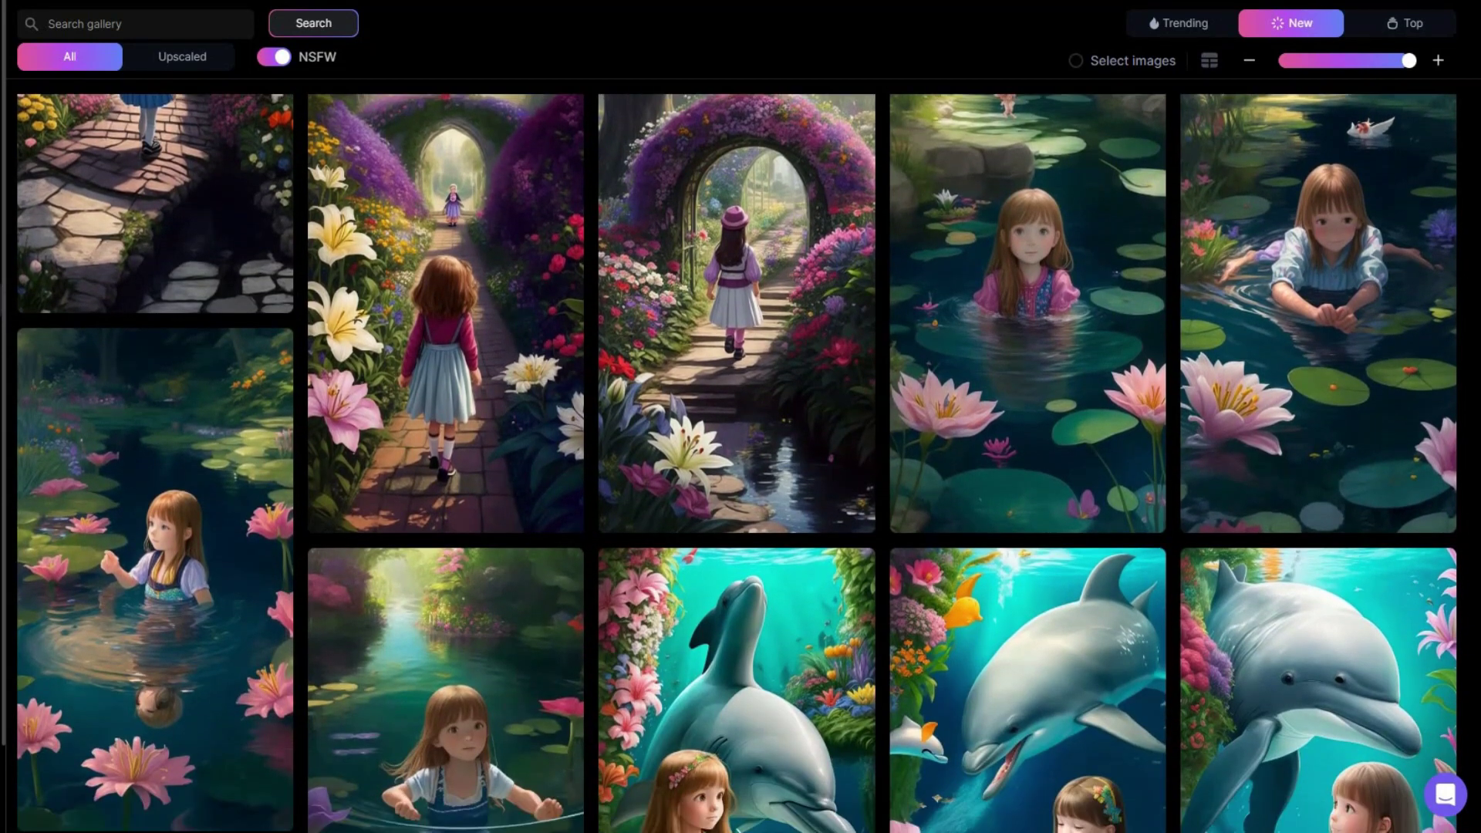
{"action": "scroll", "coordinate": [737, 463], "scroll_direction": "down", "scroll_amount": 3}
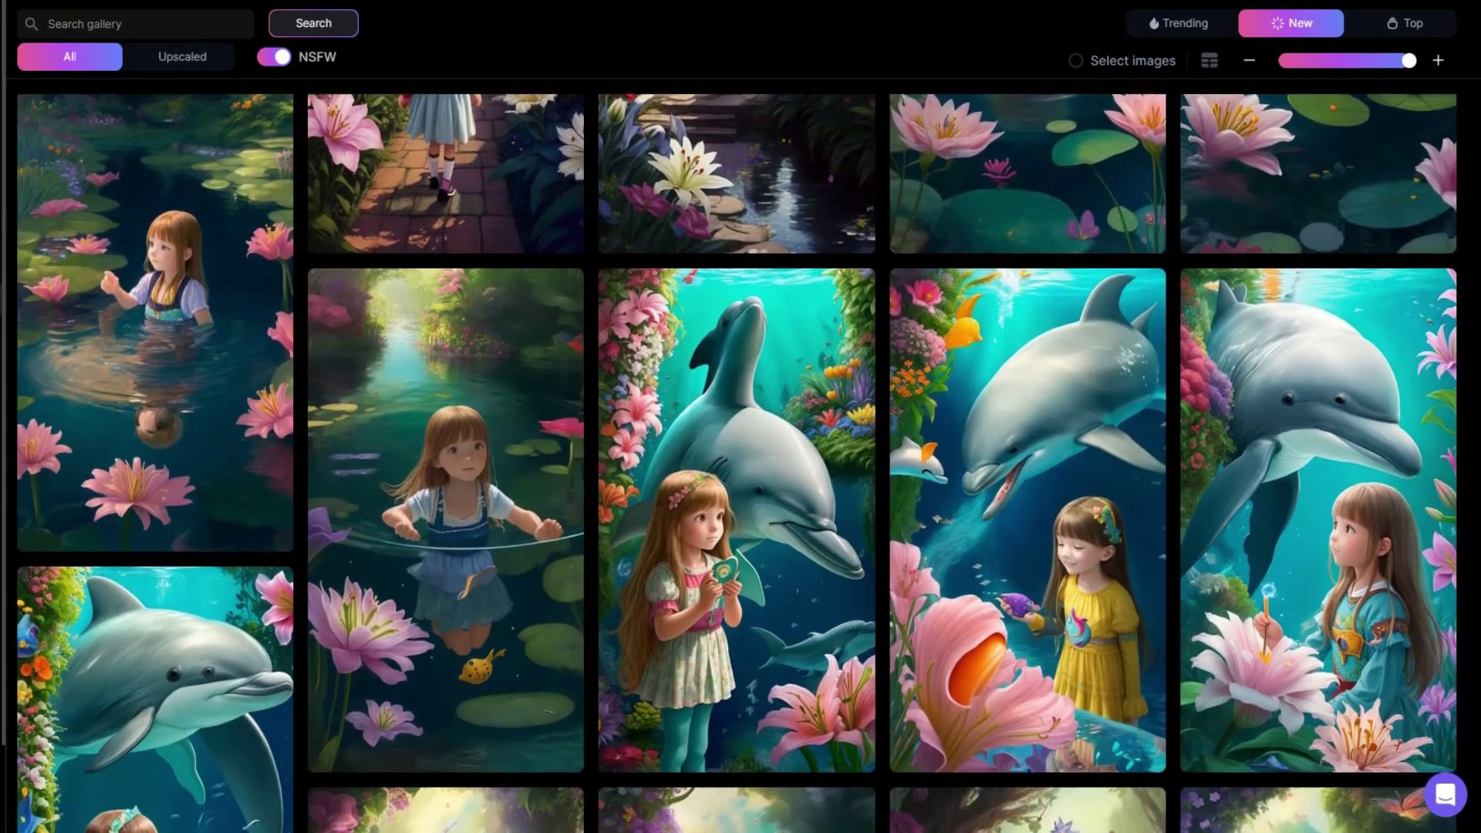
{"action": "scroll", "coordinate": [737, 463], "scroll_direction": "down", "scroll_amount": 4}
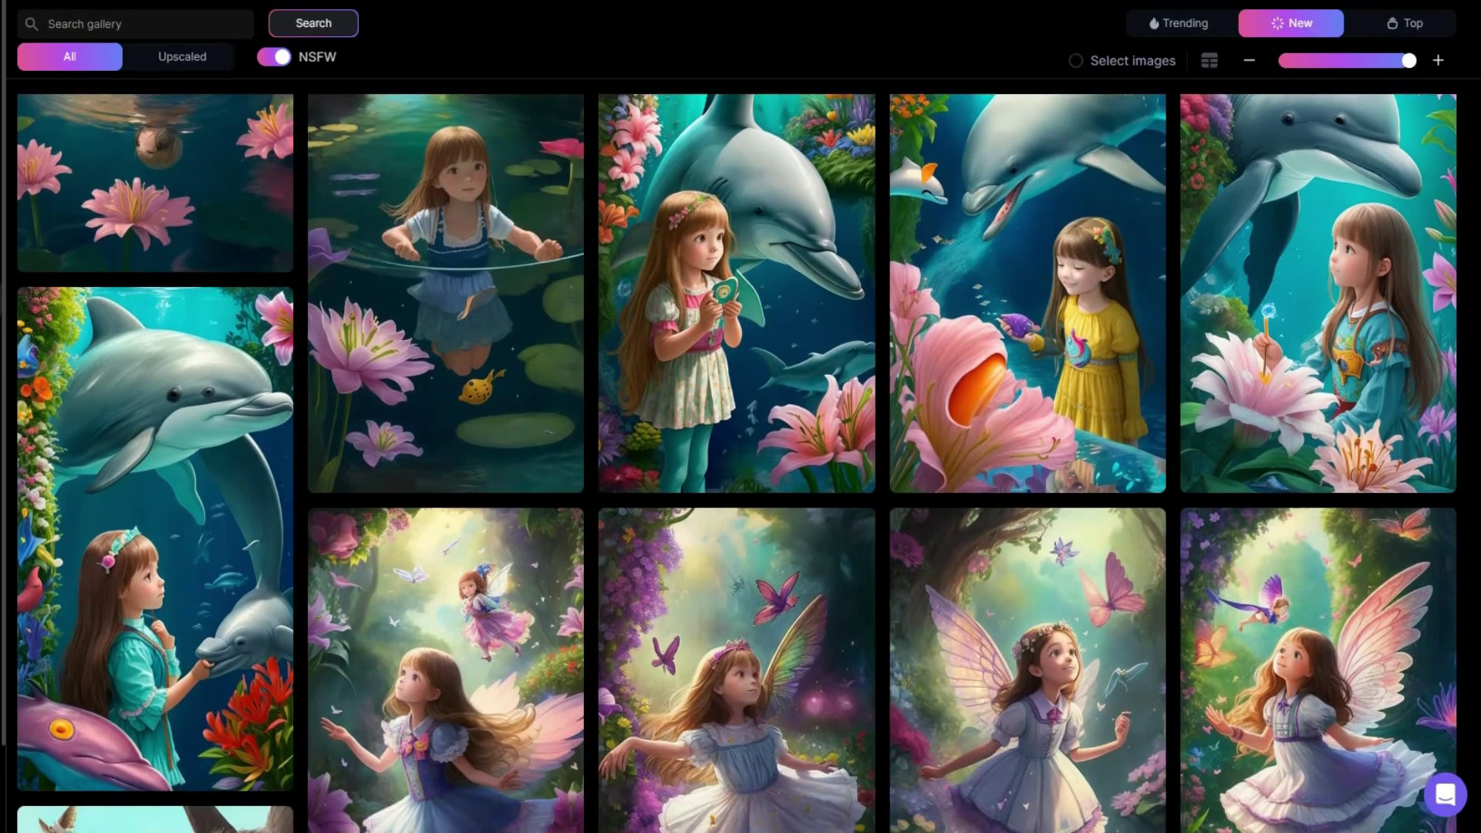
{"action": "scroll", "coordinate": [737, 463], "scroll_direction": "down", "scroll_amount": 4}
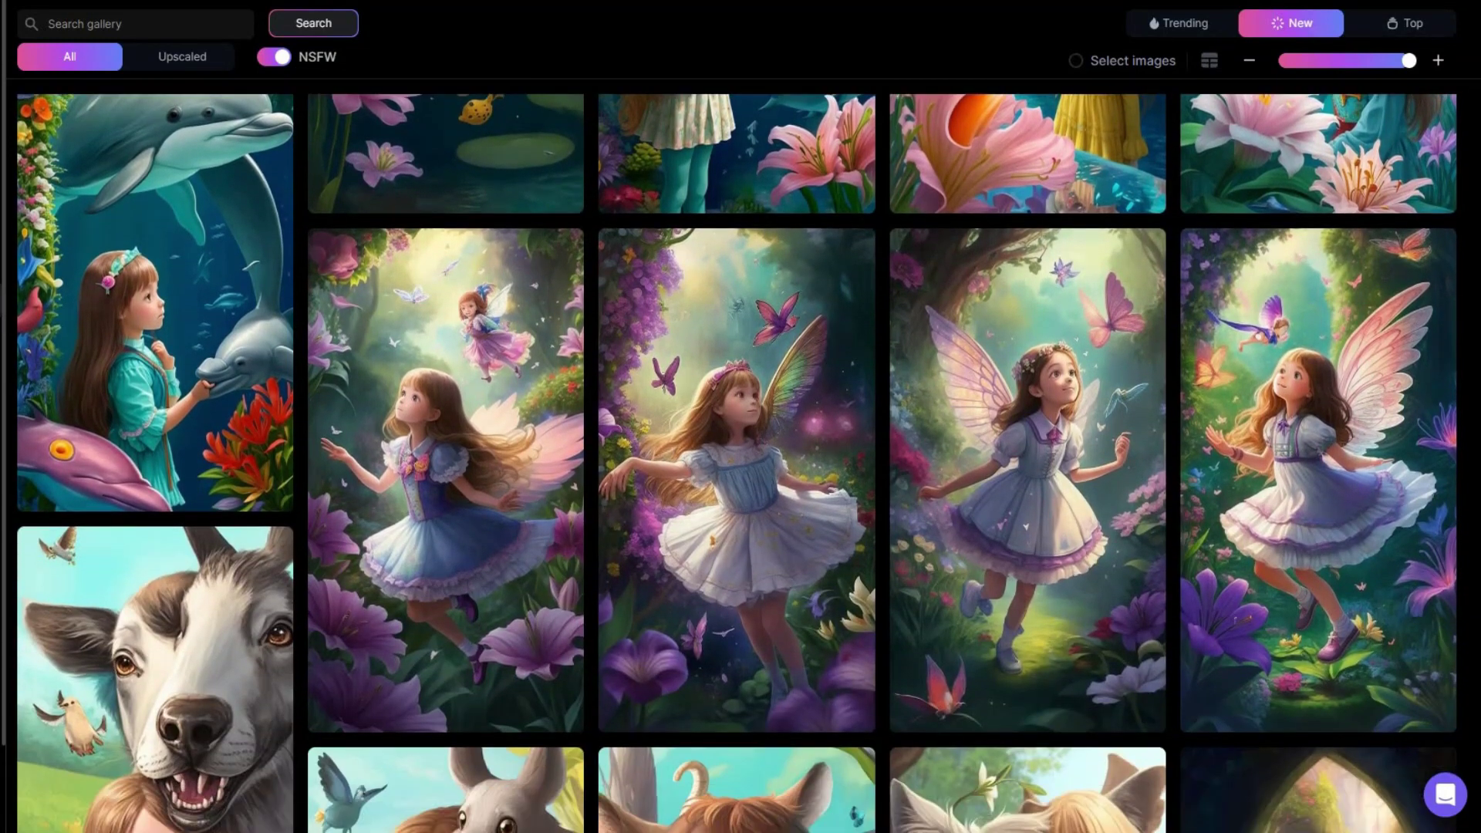
{"action": "scroll", "coordinate": [737, 463], "scroll_direction": "down", "scroll_amount": 4}
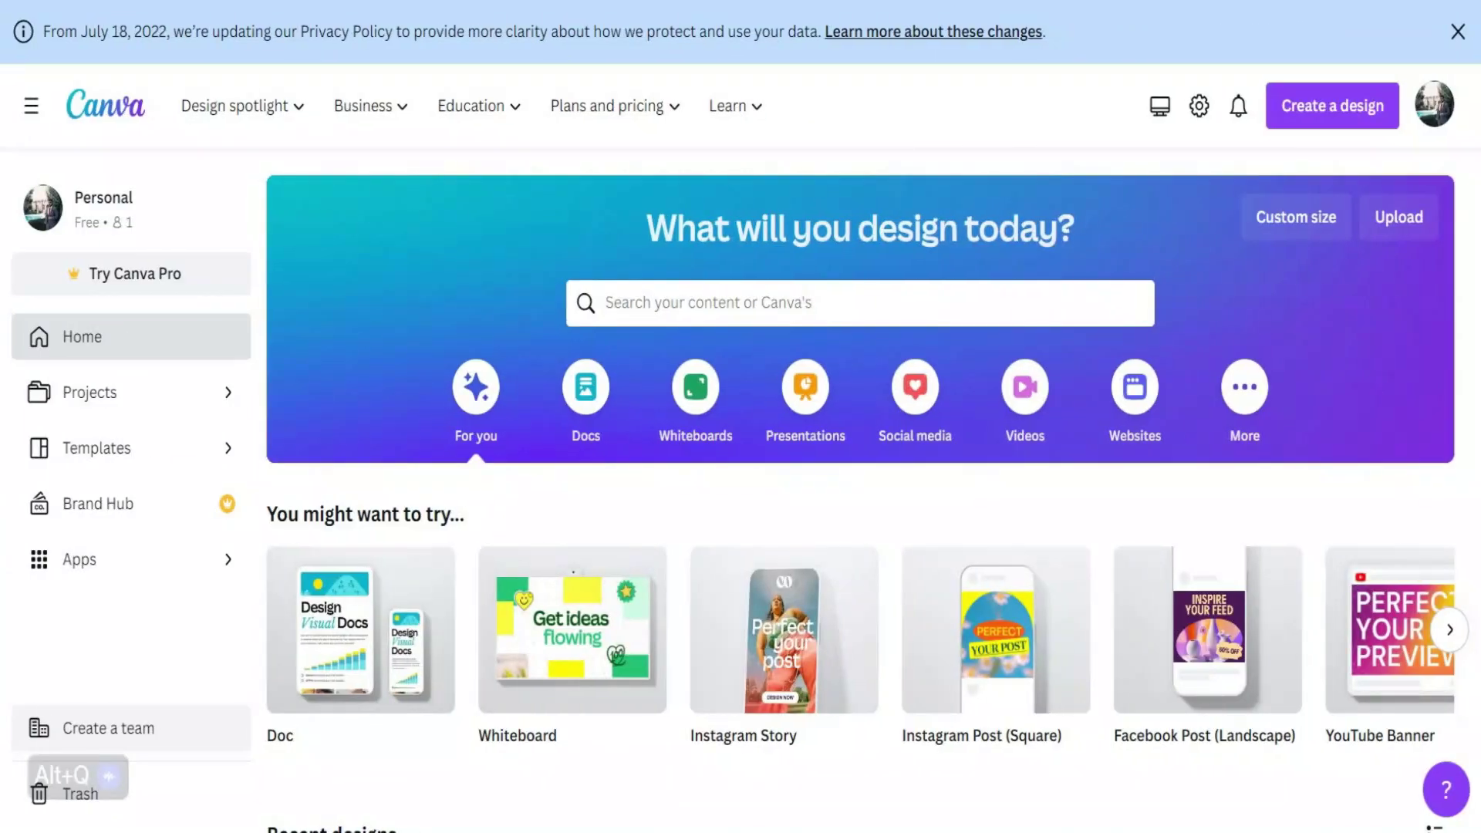
Step: Search Canva for 'storybook' and create a blank storybook design
{"action": "type", "text": "storybook"}
{"action": "key", "text": "Return"}
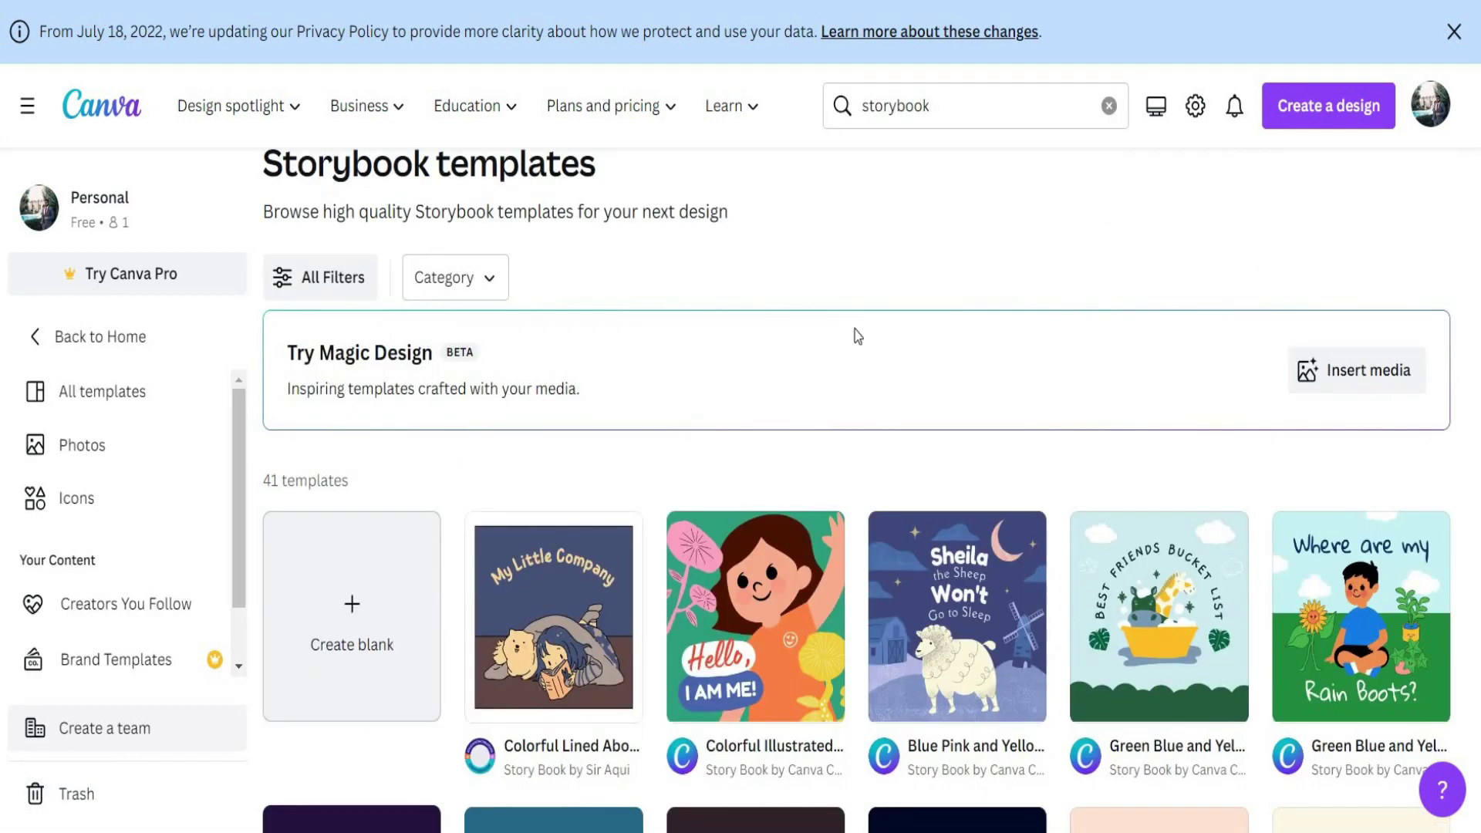
{"action": "scroll", "coordinate": [440, 540], "scroll_direction": "down", "scroll_amount": 1}
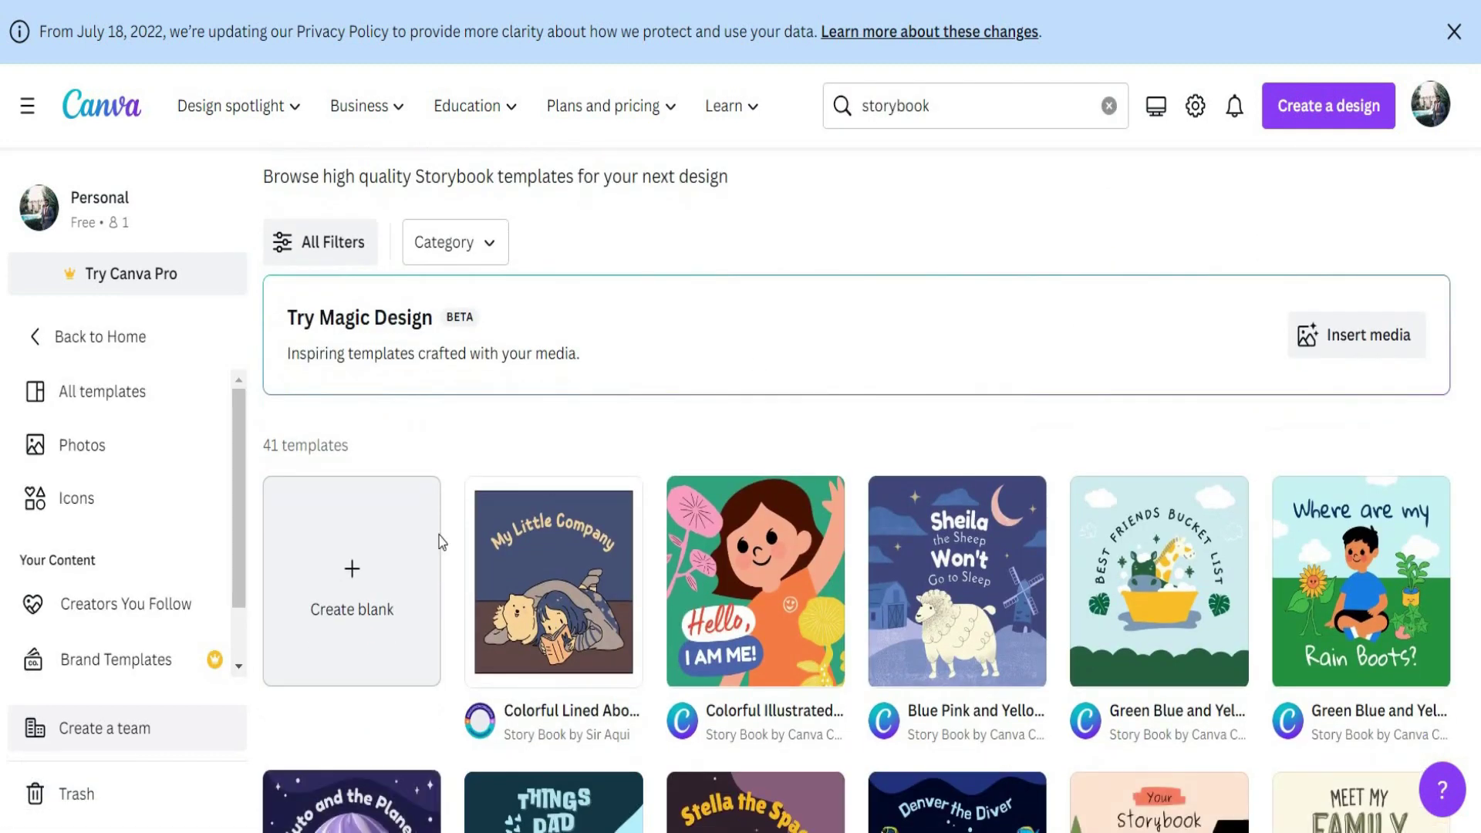
{"action": "left_click", "coordinate": [379, 566]}
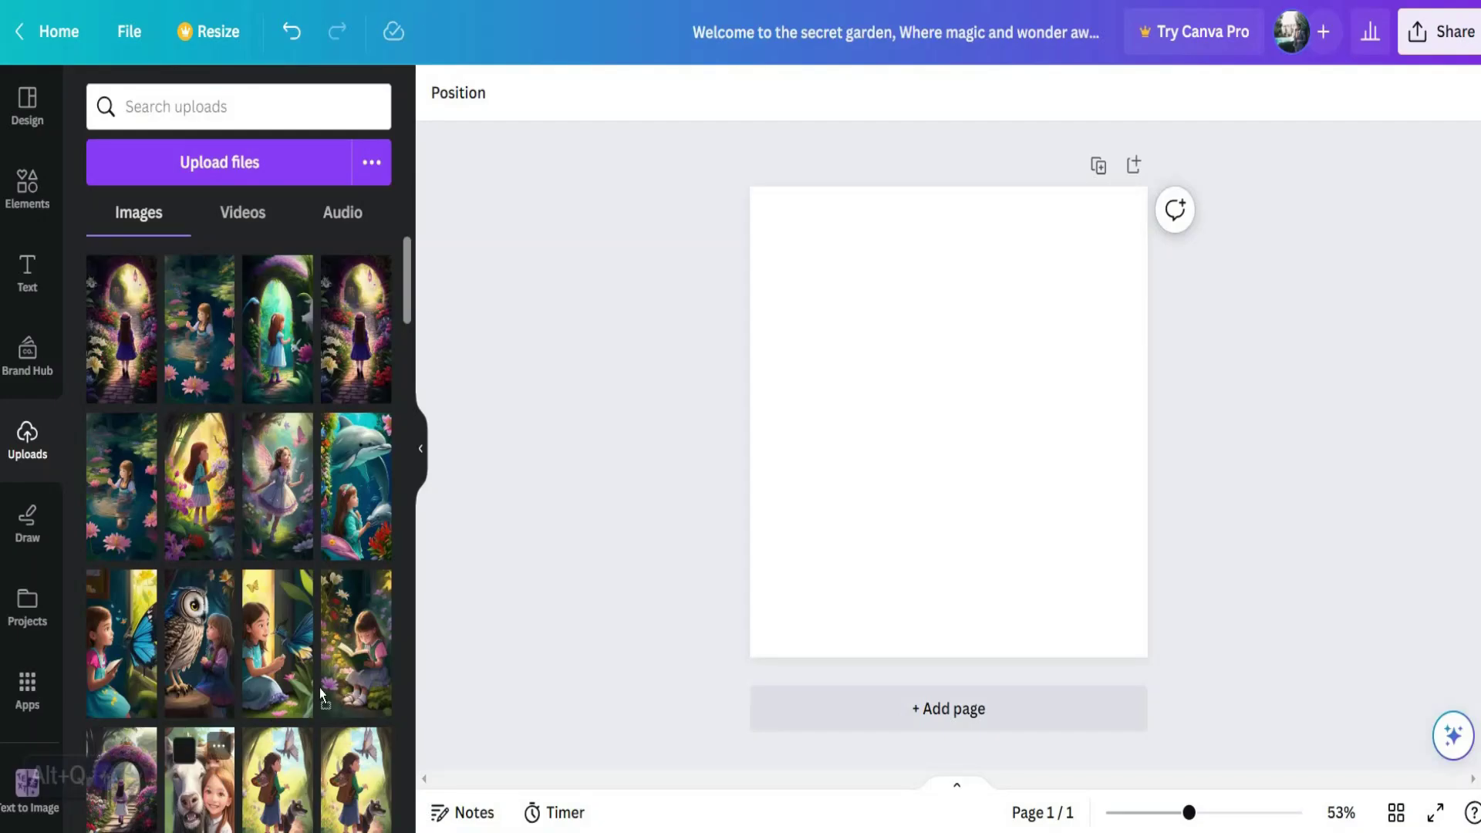
Step: Place the horse-and-girl image at the page's top-left, enlarged to the full page height
{"action": "left_click_drag", "start_coordinate": [199, 779], "coordinate": [852, 324]}
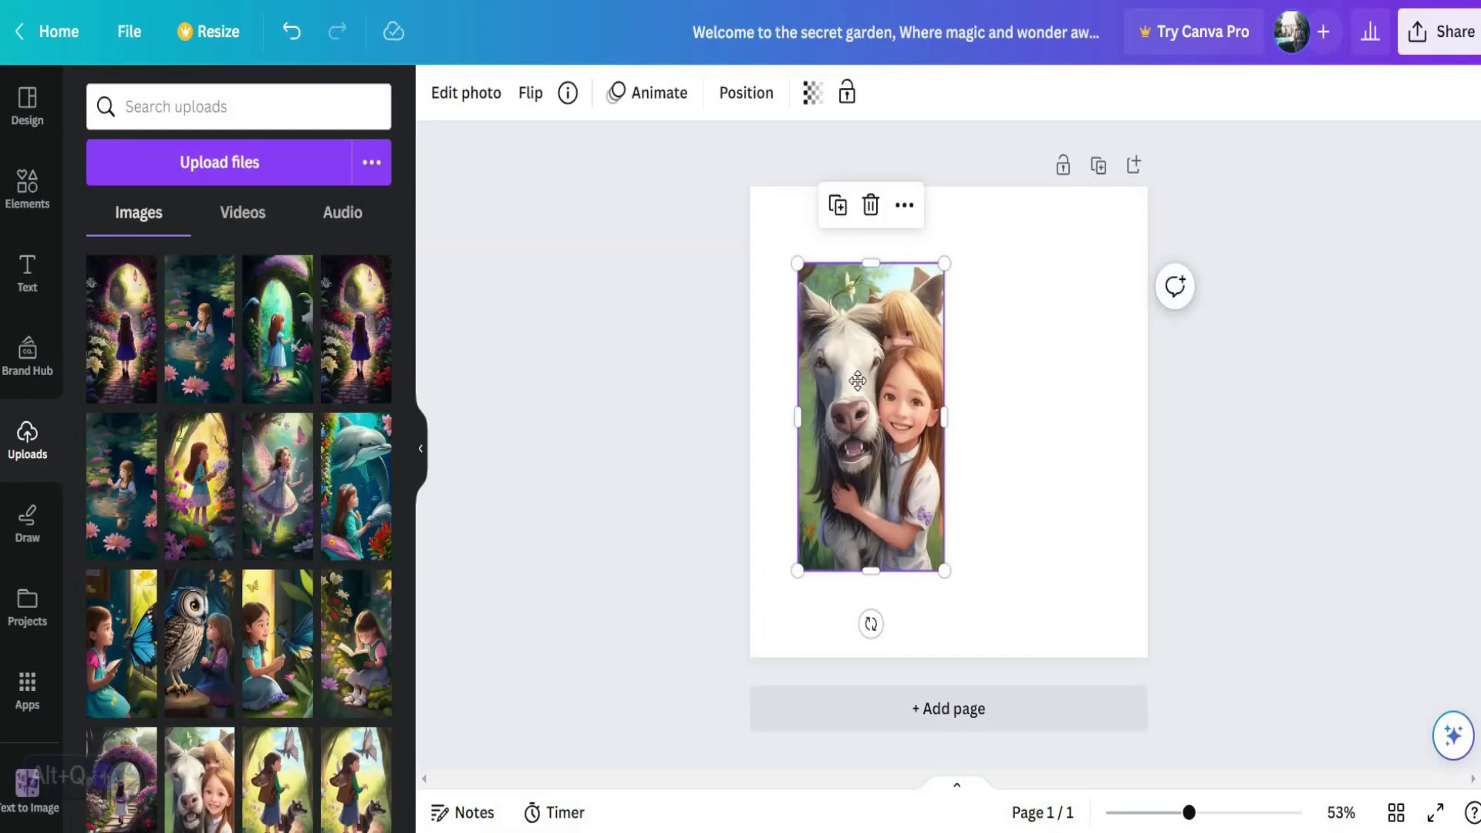
{"action": "left_click_drag", "start_coordinate": [857, 380], "coordinate": [811, 302]}
{"action": "left_click_drag", "start_coordinate": [896, 496], "coordinate": [973, 657]}
{"action": "left_click", "coordinate": [1265, 389]}
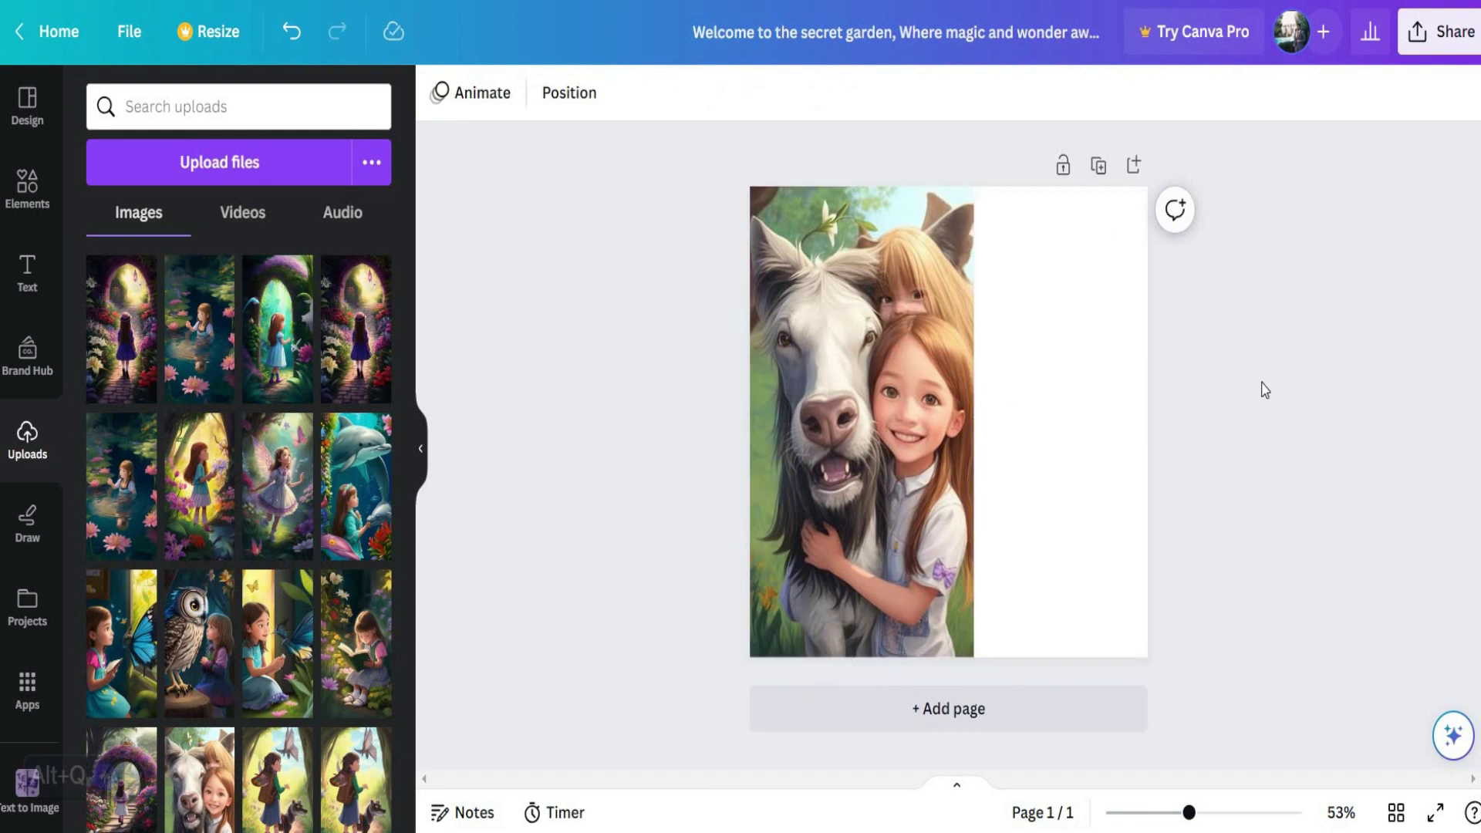
Step: Change the page background to the grey photo colour
{"action": "left_click", "coordinate": [1101, 368]}
{"action": "left_click", "coordinate": [436, 99]}
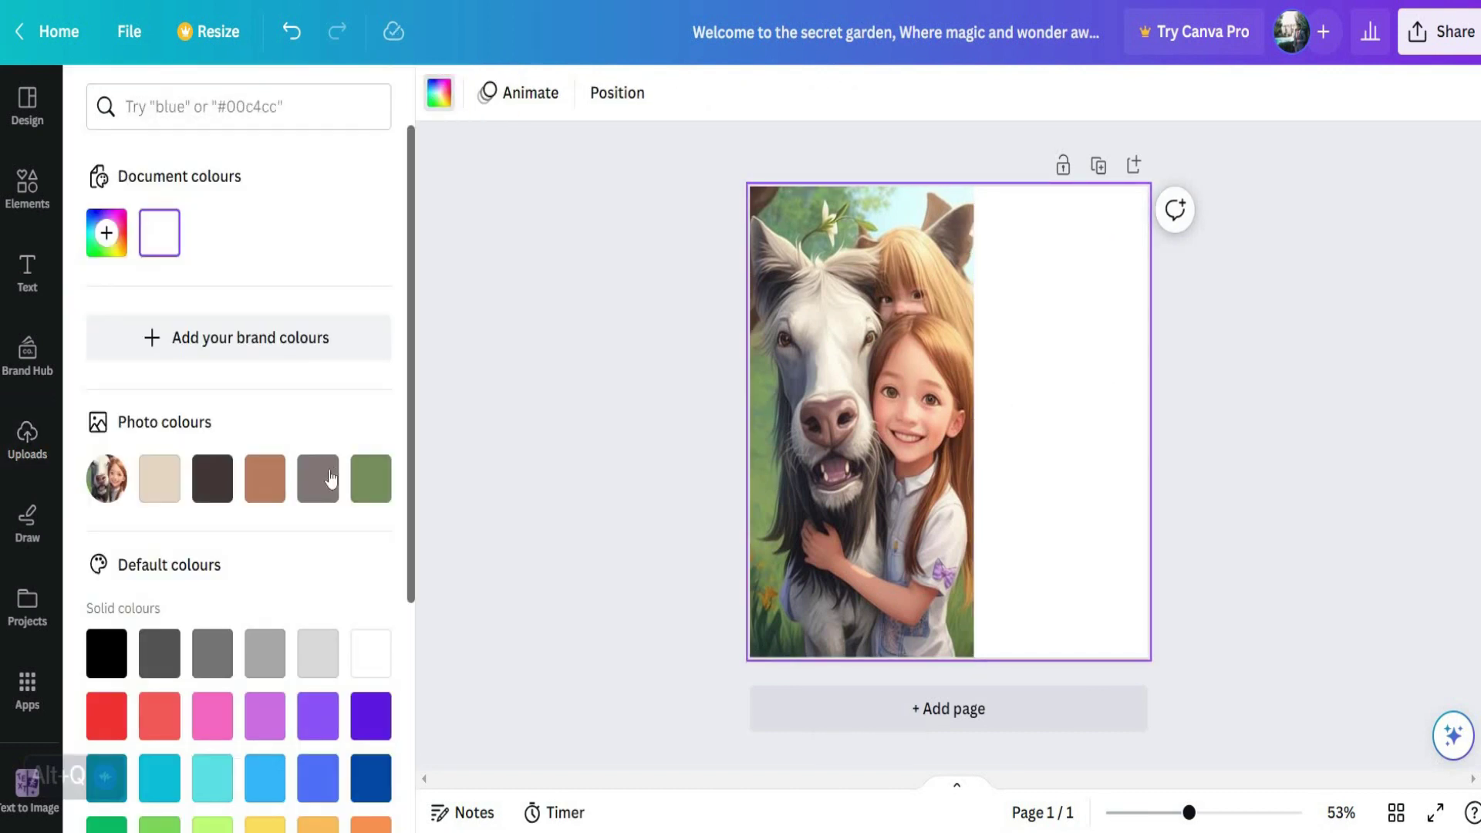
{"action": "left_click", "coordinate": [319, 479]}
{"action": "left_click", "coordinate": [1062, 344]}
{"action": "left_click", "coordinate": [1312, 403]}
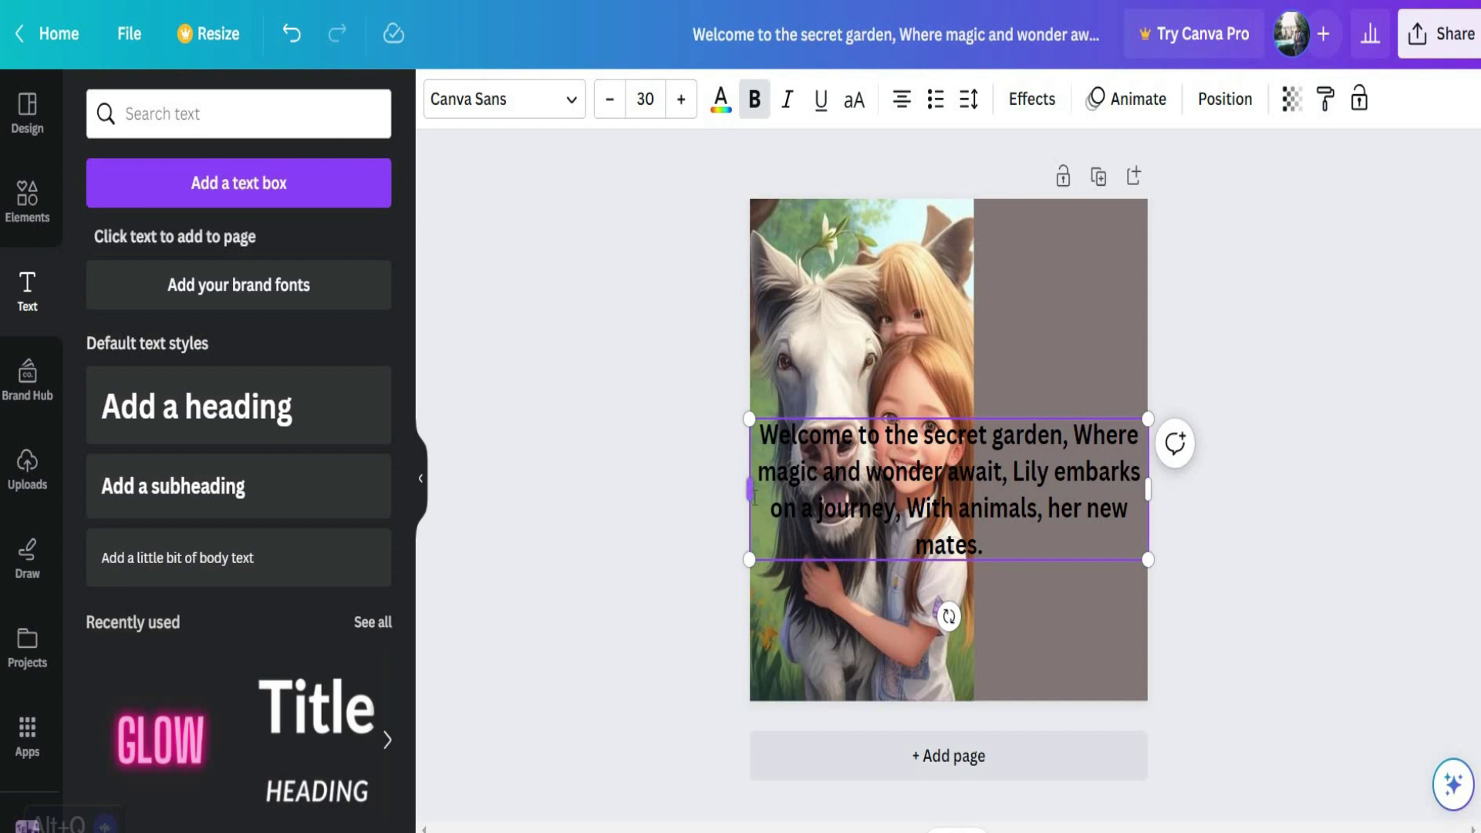
Step: Fit the rhyme text box into the grey panel and set the rhyme in Comic Sans
{"action": "left_click_drag", "start_coordinate": [753, 494], "coordinate": [974, 494]}
{"action": "left_click_drag", "start_coordinate": [1058, 761], "coordinate": [1058, 630]}
{"action": "left_click", "coordinate": [1282, 316]}
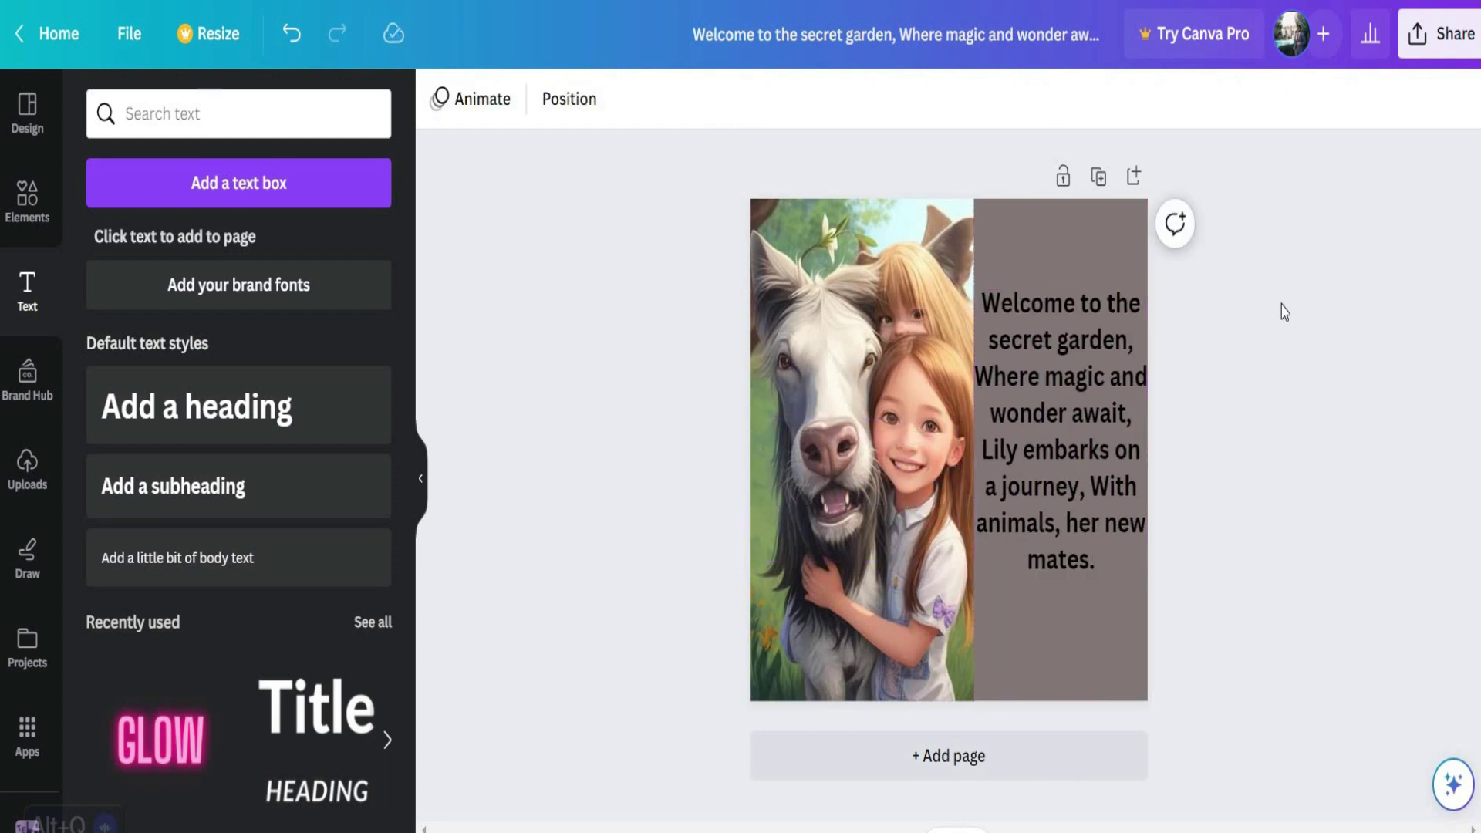
{"action": "triple_click", "coordinate": [1061, 416]}
{"action": "left_click", "coordinate": [540, 99]}
{"action": "scroll", "coordinate": [221, 655], "scroll_direction": "up", "scroll_amount": 5}
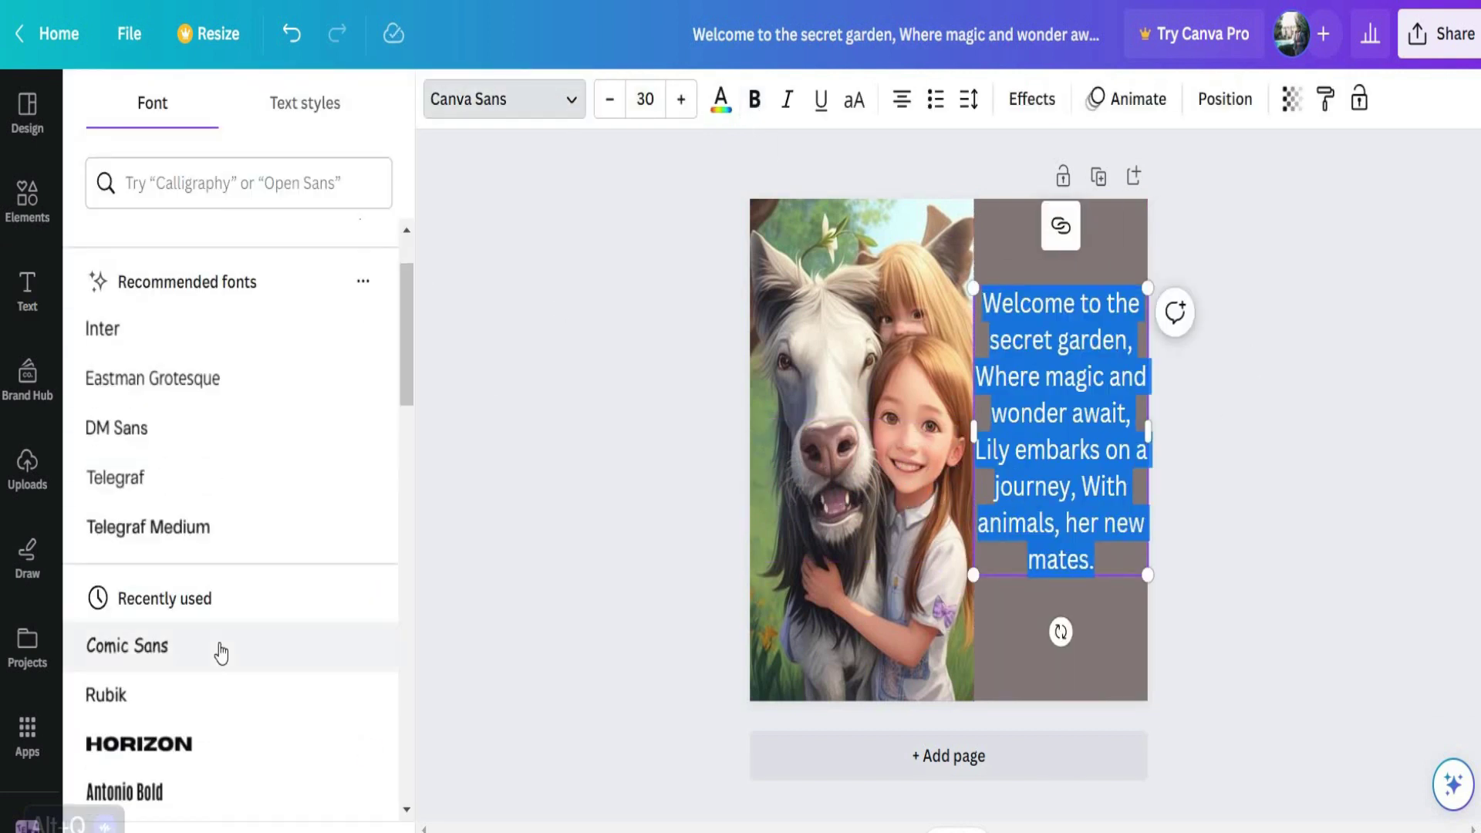
{"action": "left_click", "coordinate": [222, 654]}
{"action": "left_click", "coordinate": [1366, 420]}
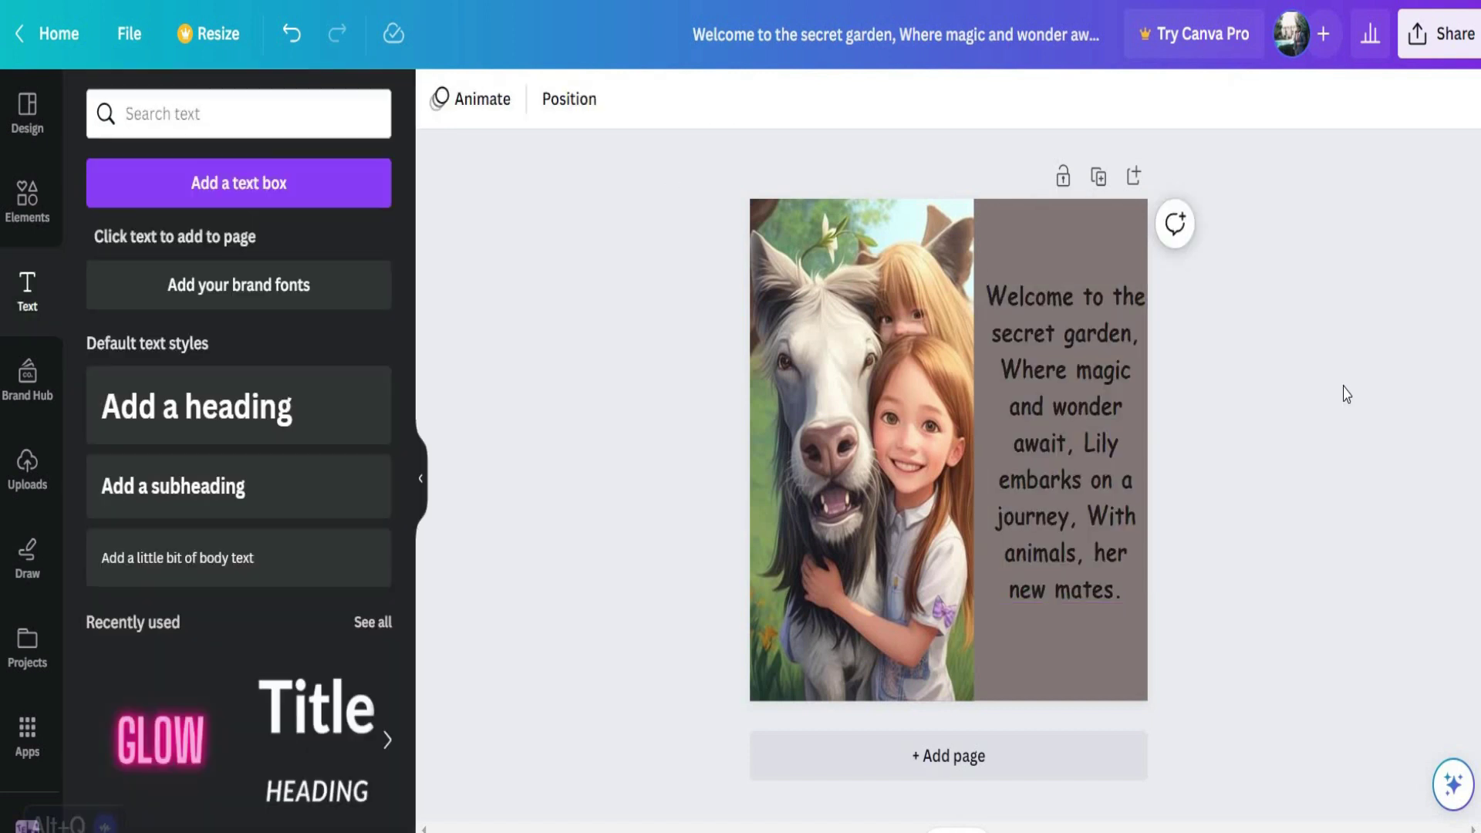
Step: Add a Shadow effect to the rhyme text
{"action": "triple_click", "coordinate": [1061, 432]}
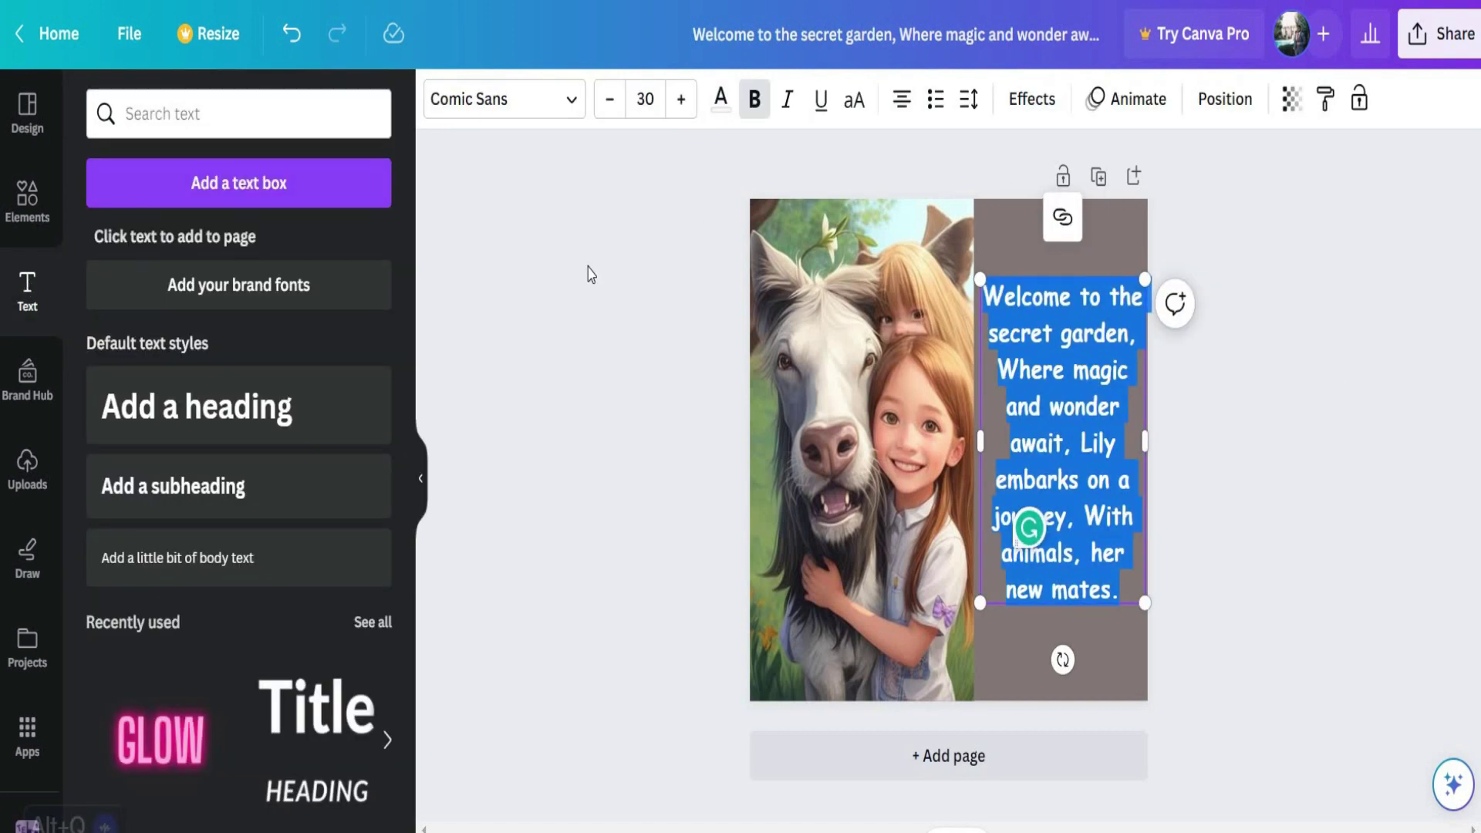
{"action": "left_click", "coordinate": [1033, 98]}
{"action": "left_click", "coordinate": [215, 274]}
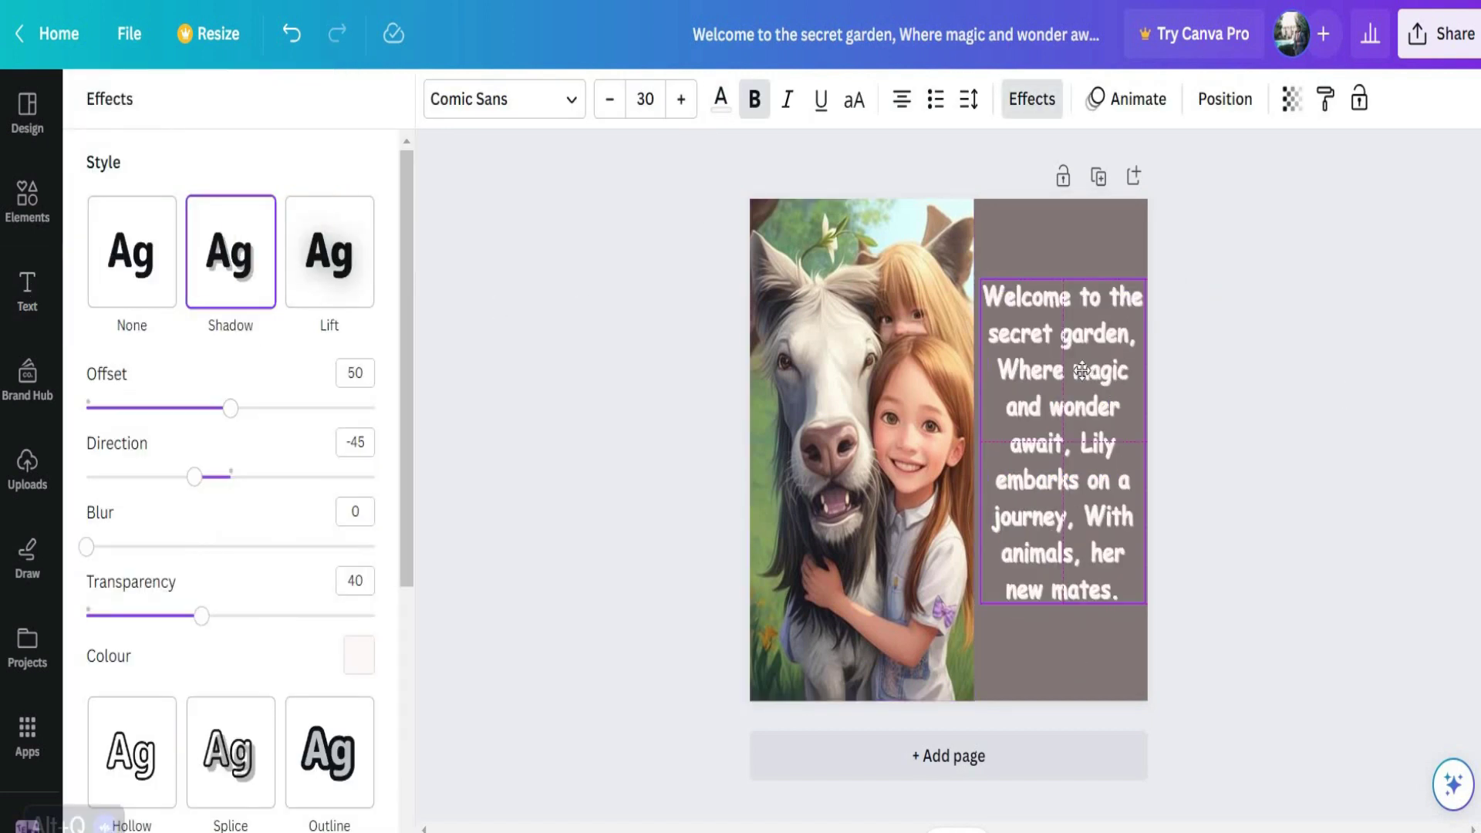
{"action": "left_click", "coordinate": [1278, 410]}
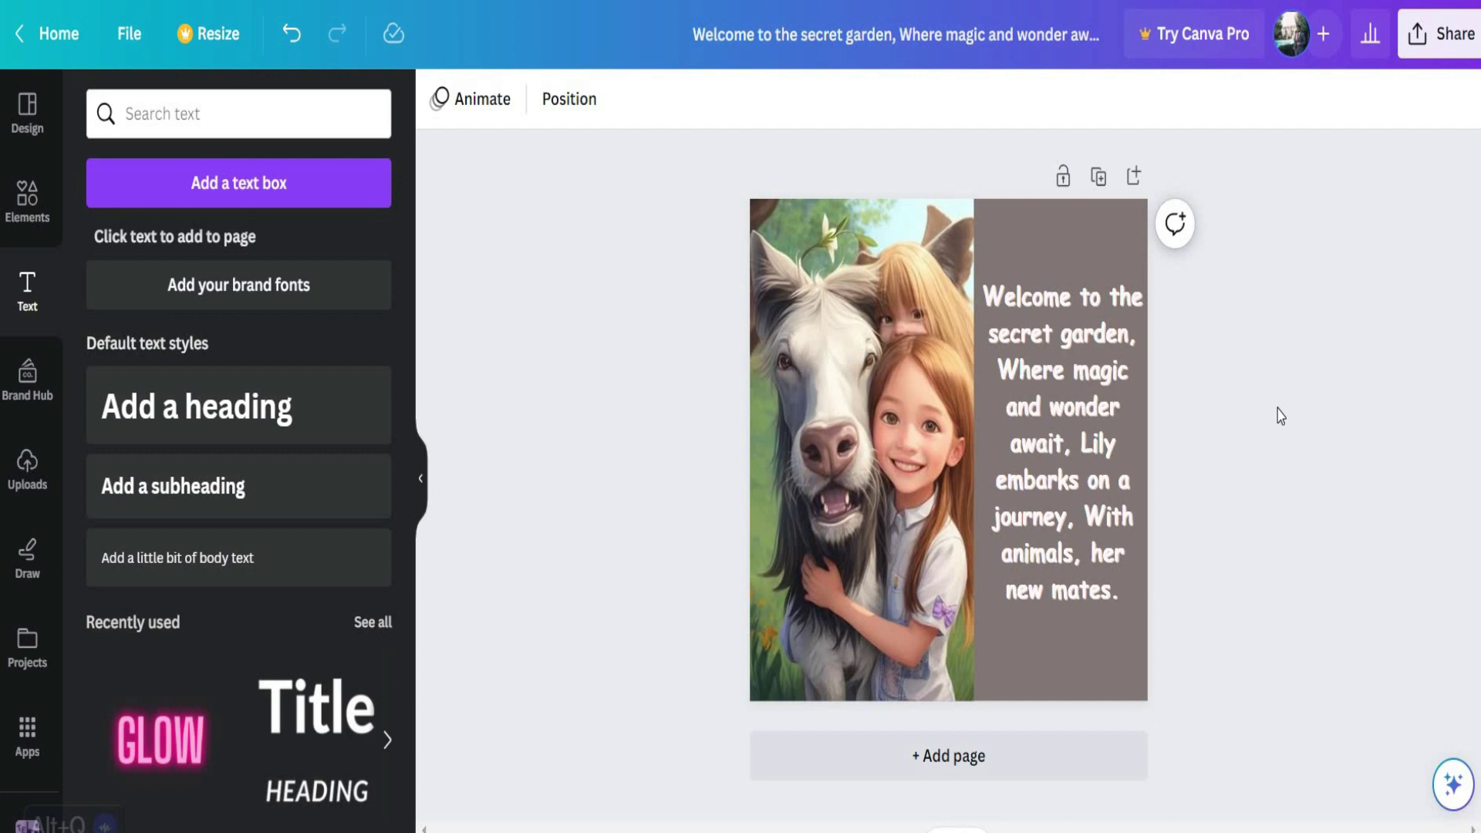
Step: Duplicate the finished first page twice and scroll down to the copies
{"action": "left_click", "coordinate": [1099, 179]}
{"action": "left_click", "coordinate": [1065, 180]}
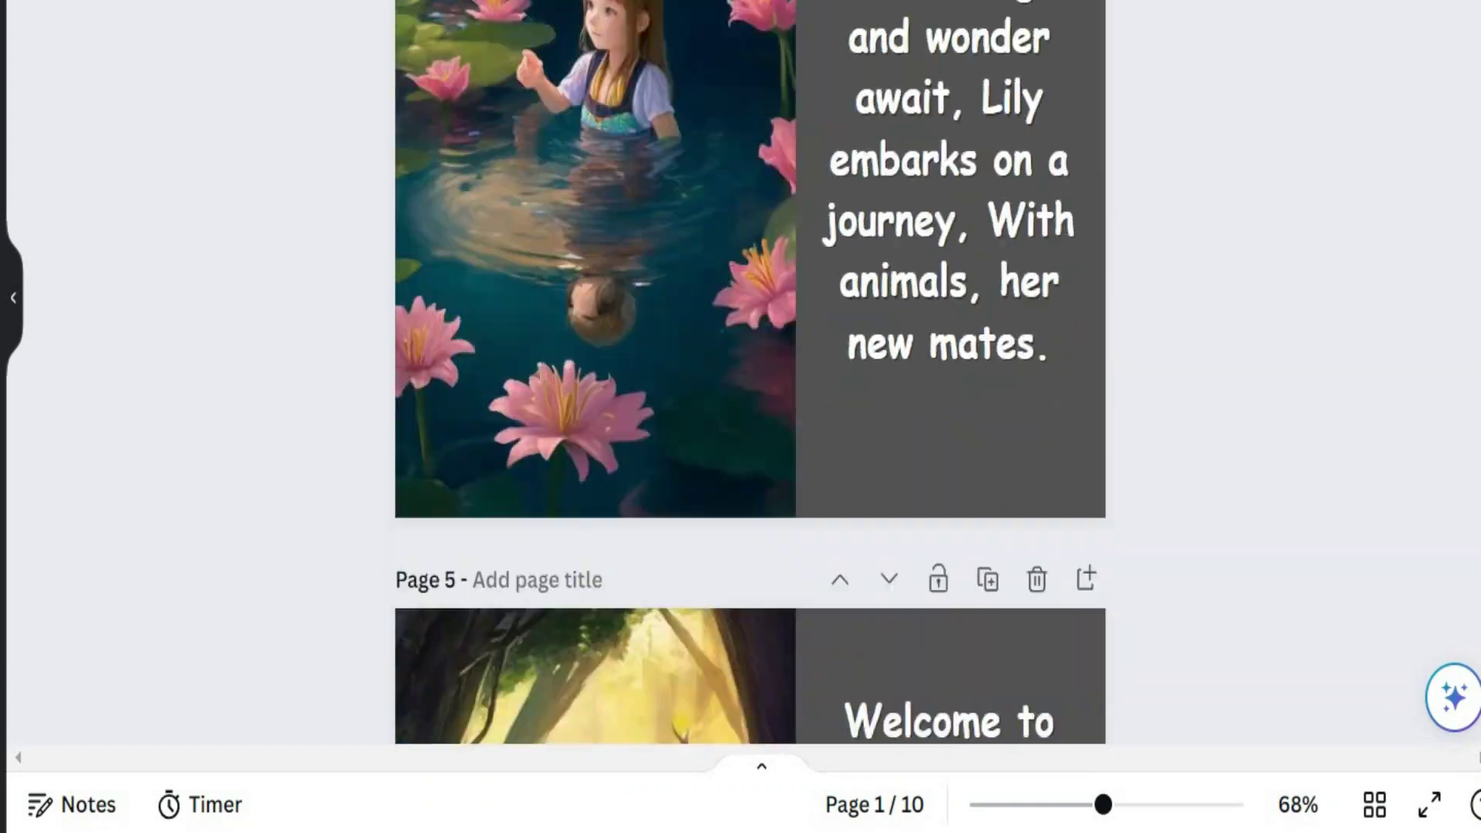
{"action": "scroll", "coordinate": [750, 432], "scroll_direction": "down", "scroll_amount": 15}
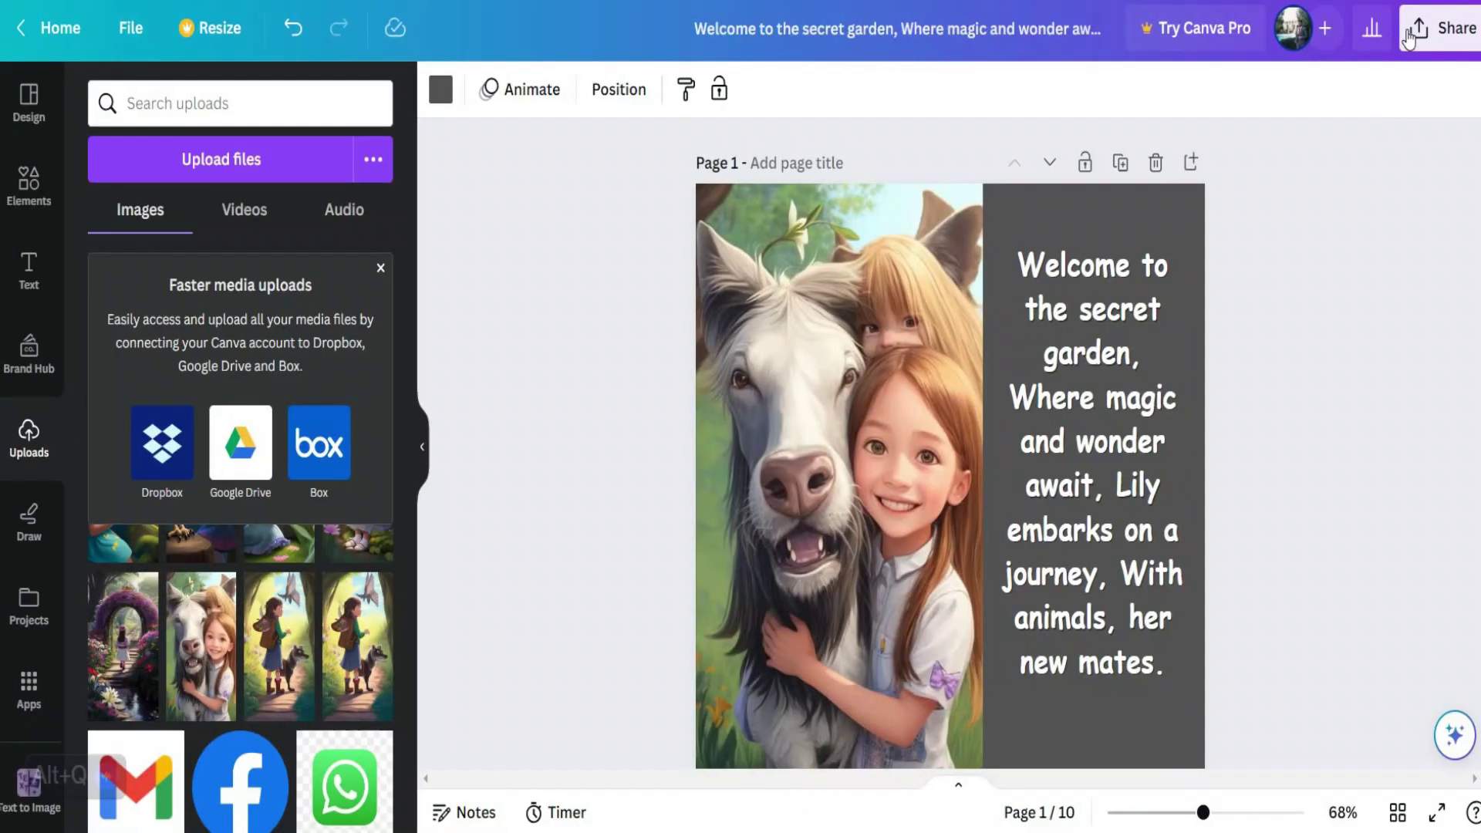
Step: Open the Share download settings and the file-type list, set to PDF Print for all 10 pages
{"action": "left_click", "coordinate": [1438, 35]}
{"action": "left_click", "coordinate": [1223, 622]}
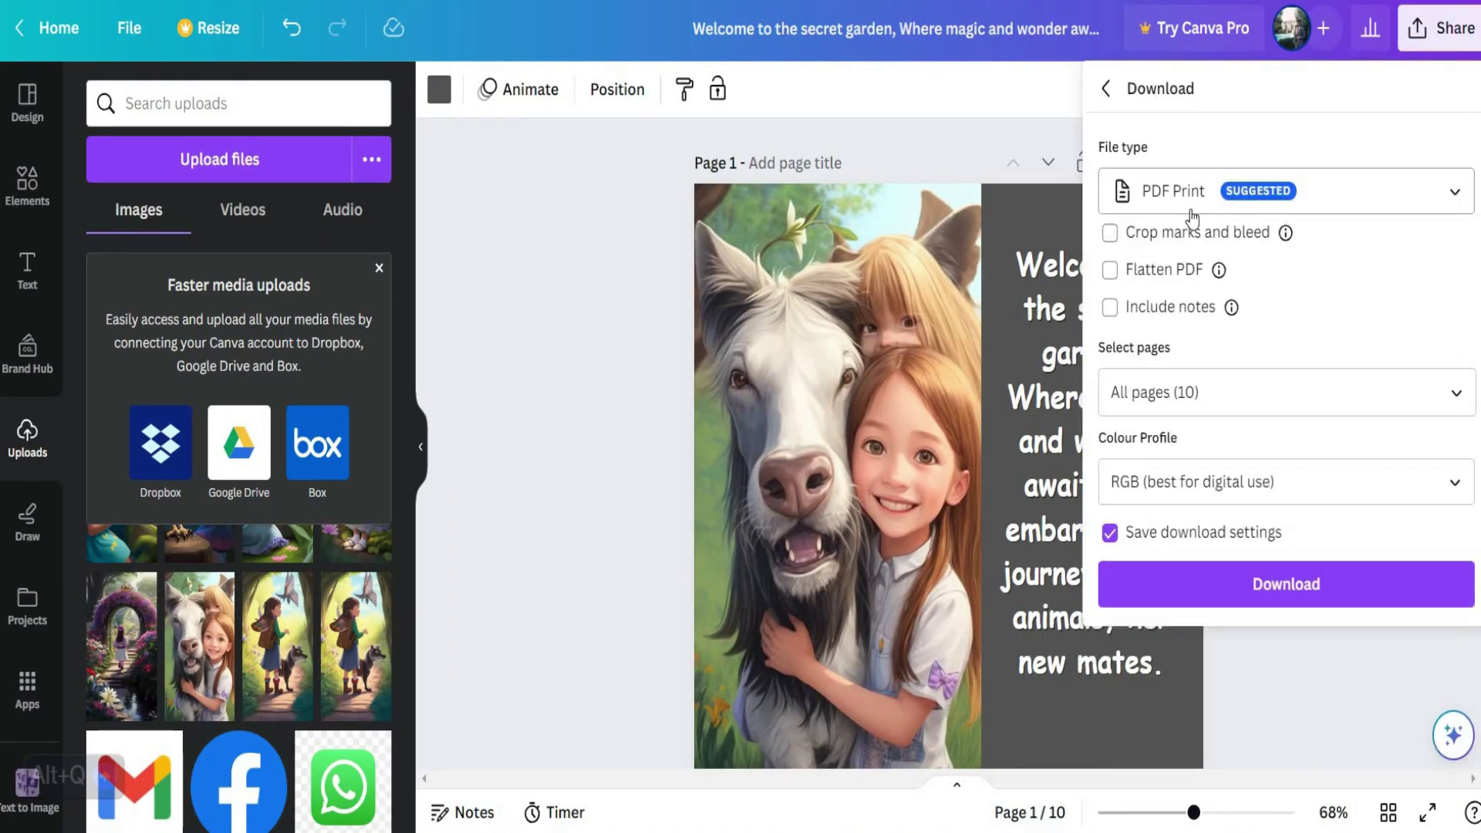